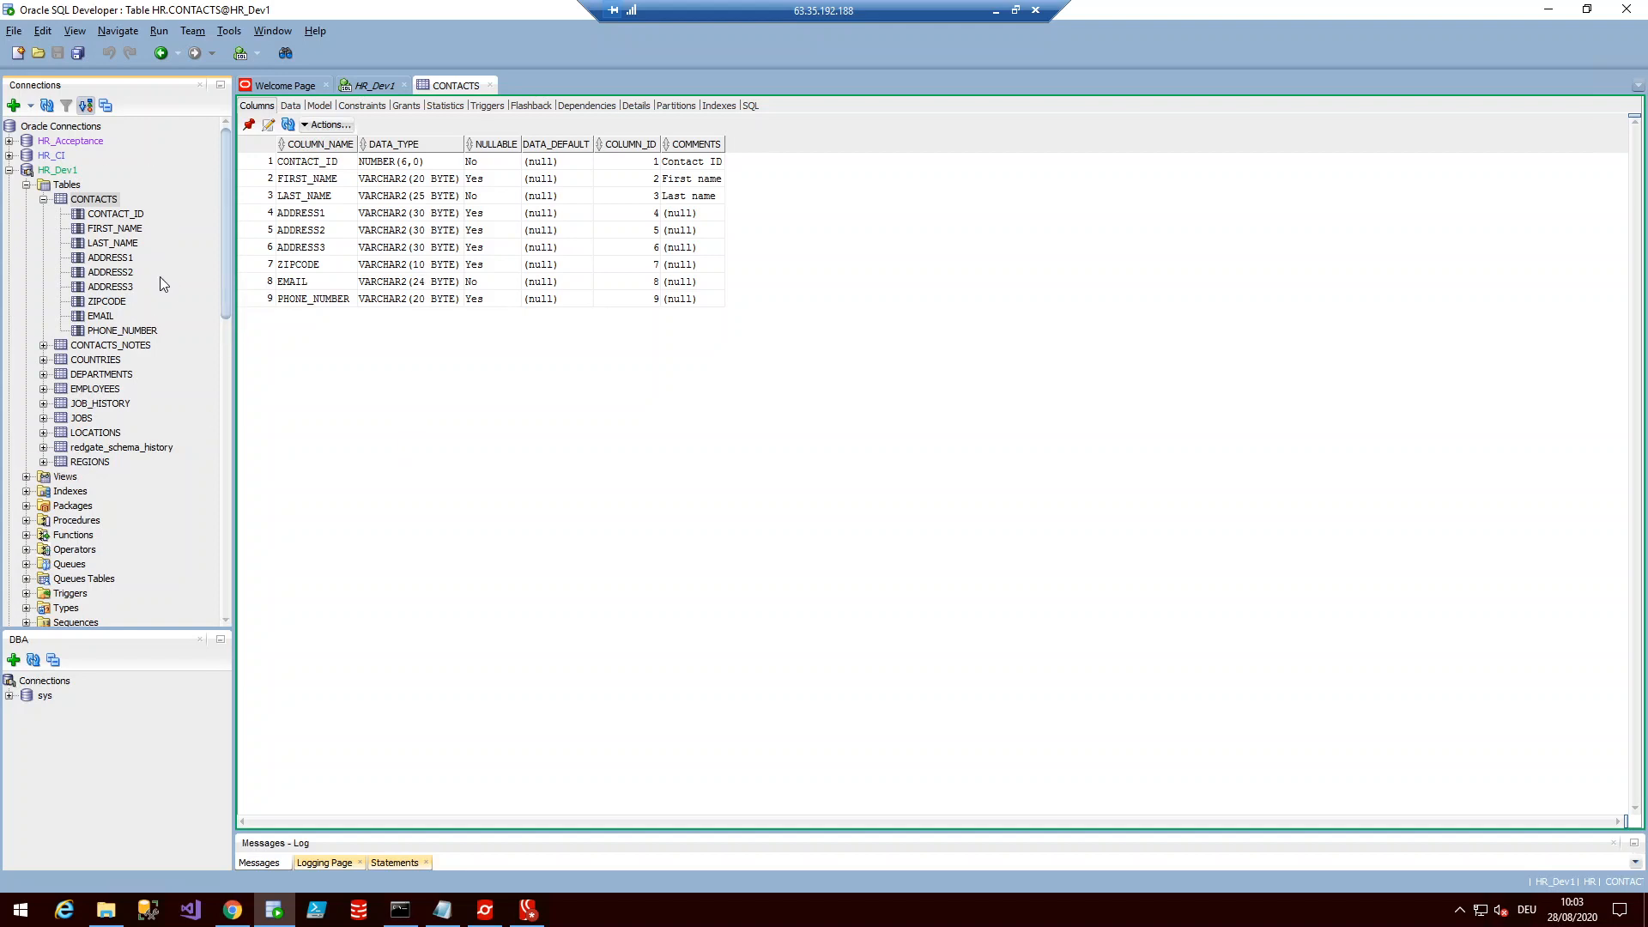
Add a VARCHAR2 column named Twitter with precision 20 to the CONTACTS table and acknowledge the confirmation
{"action": "left_click", "coordinate": [344, 127]}
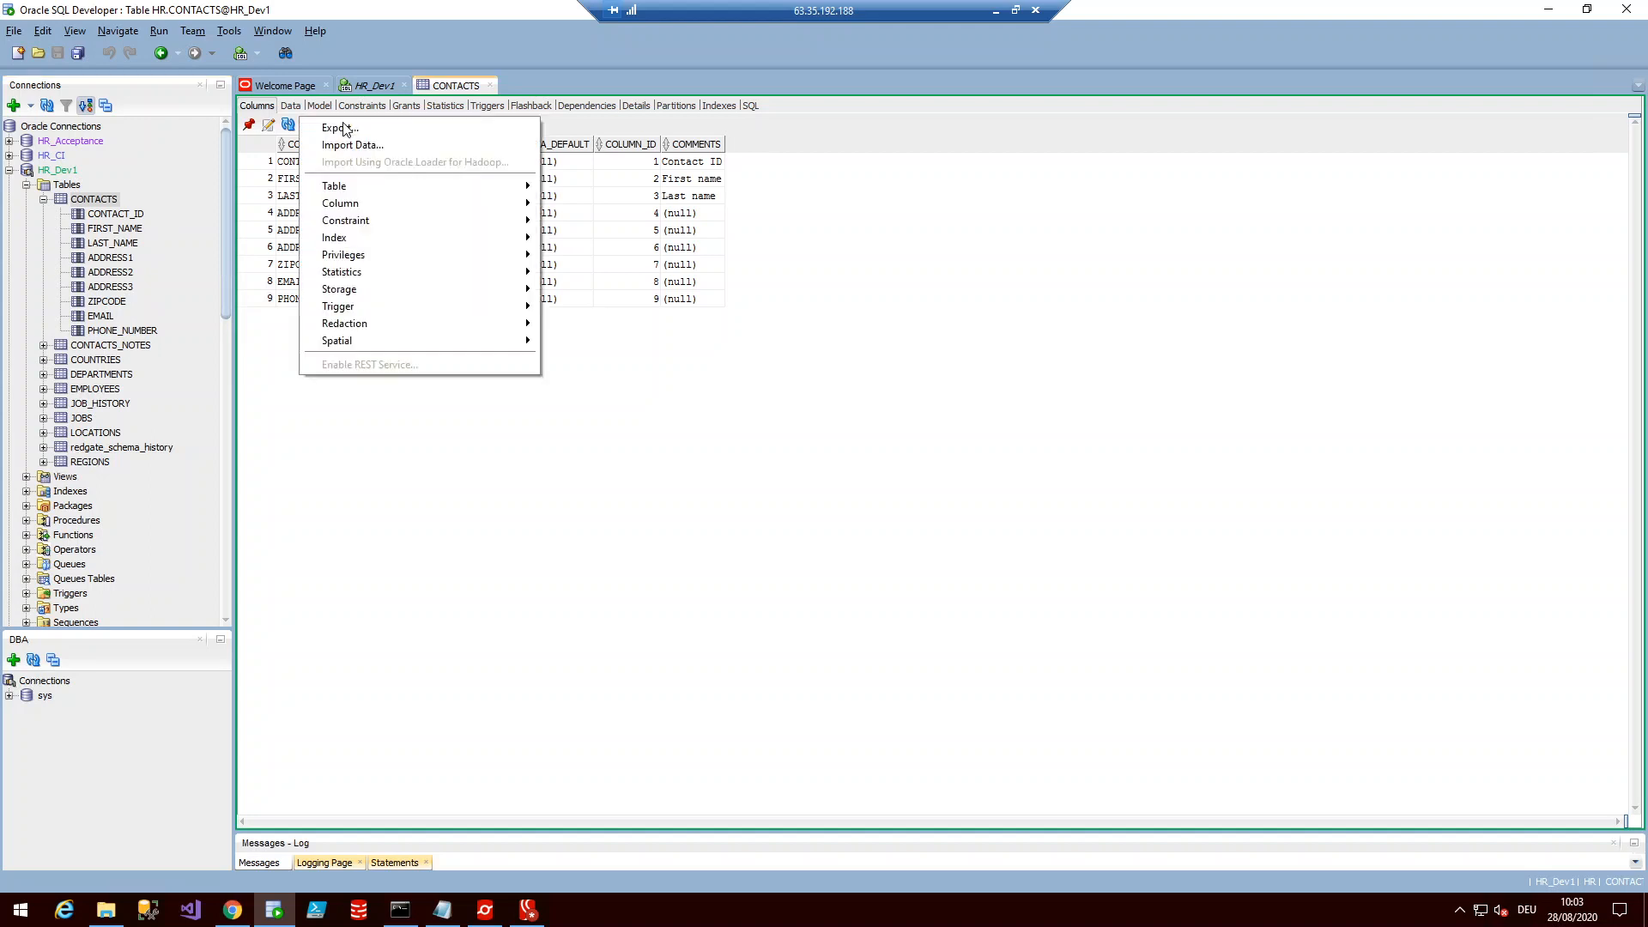
{"action": "mouse_move", "coordinate": [382, 205]}
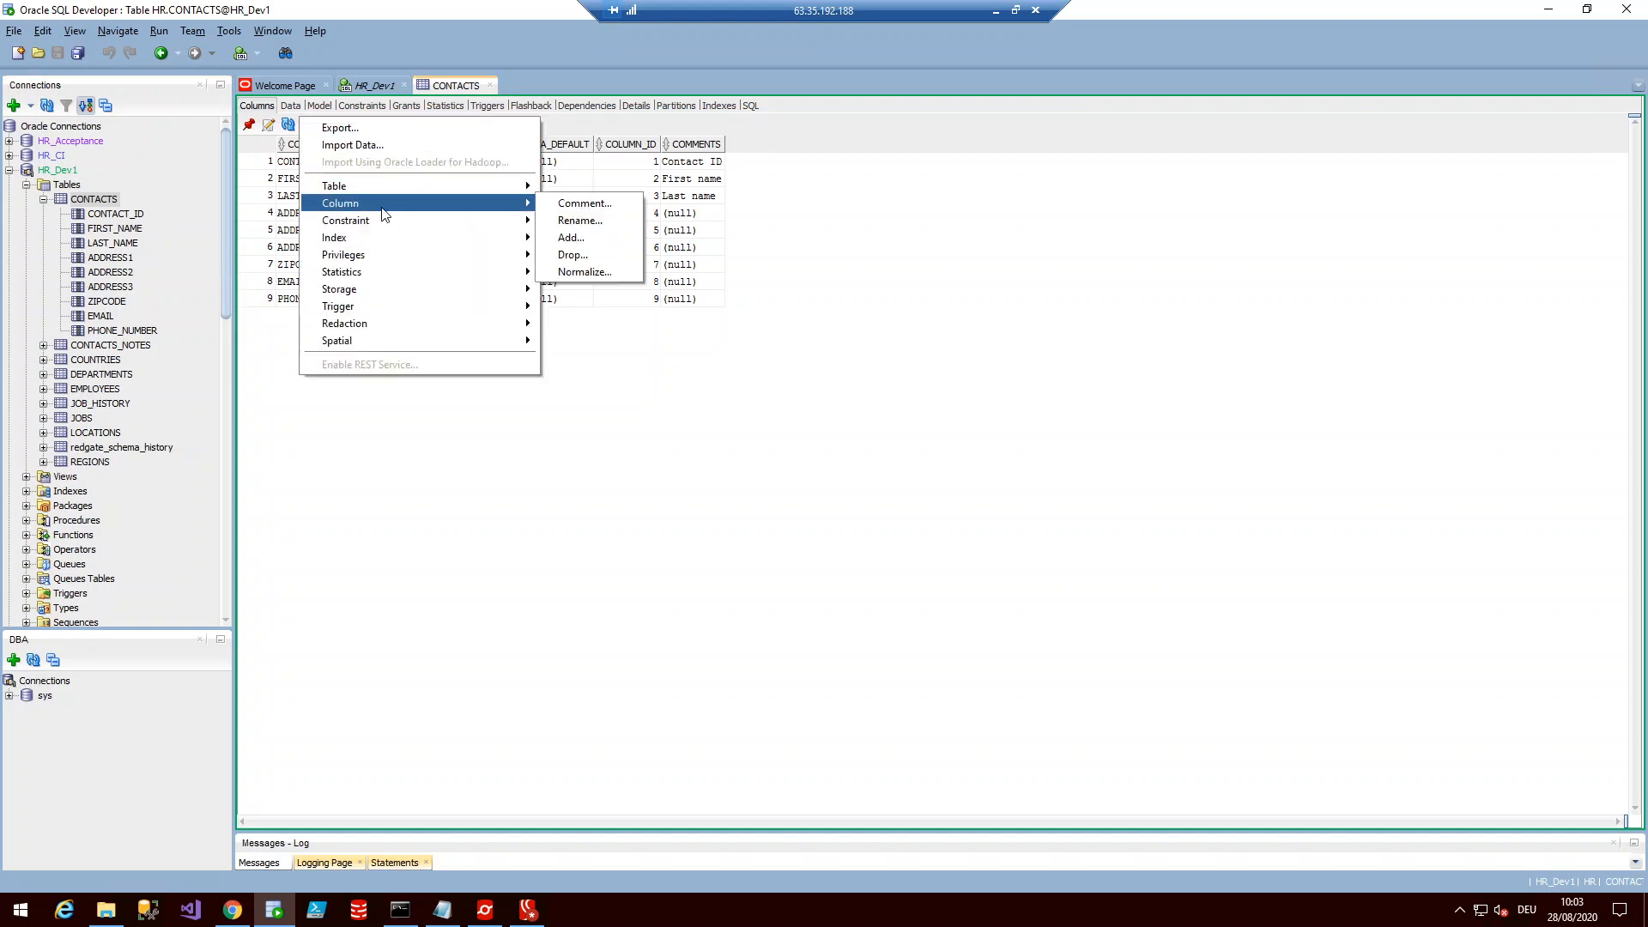
{"action": "left_click", "coordinate": [613, 244]}
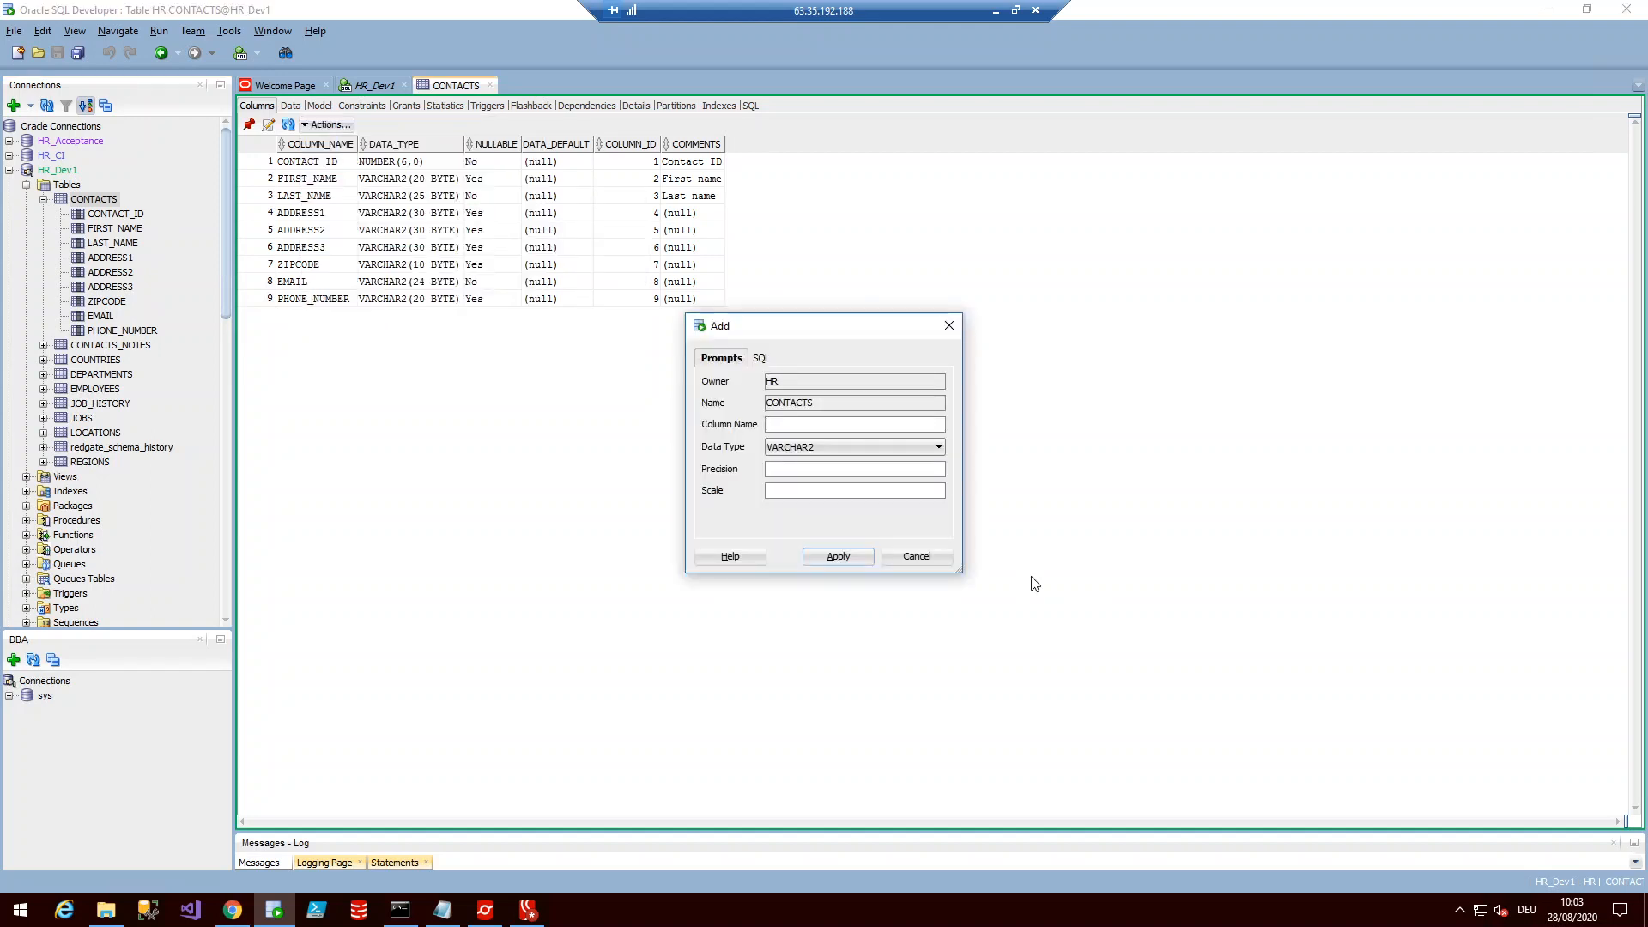
{"action": "type", "text": "Twitter"}
{"action": "key", "text": "Tab"}
{"action": "key", "text": "Tab"}
{"action": "type", "text": "20"}
{"action": "key", "text": "Tab"}
{"action": "type", "text": "2"}
{"action": "left_click", "coordinate": [853, 556]}
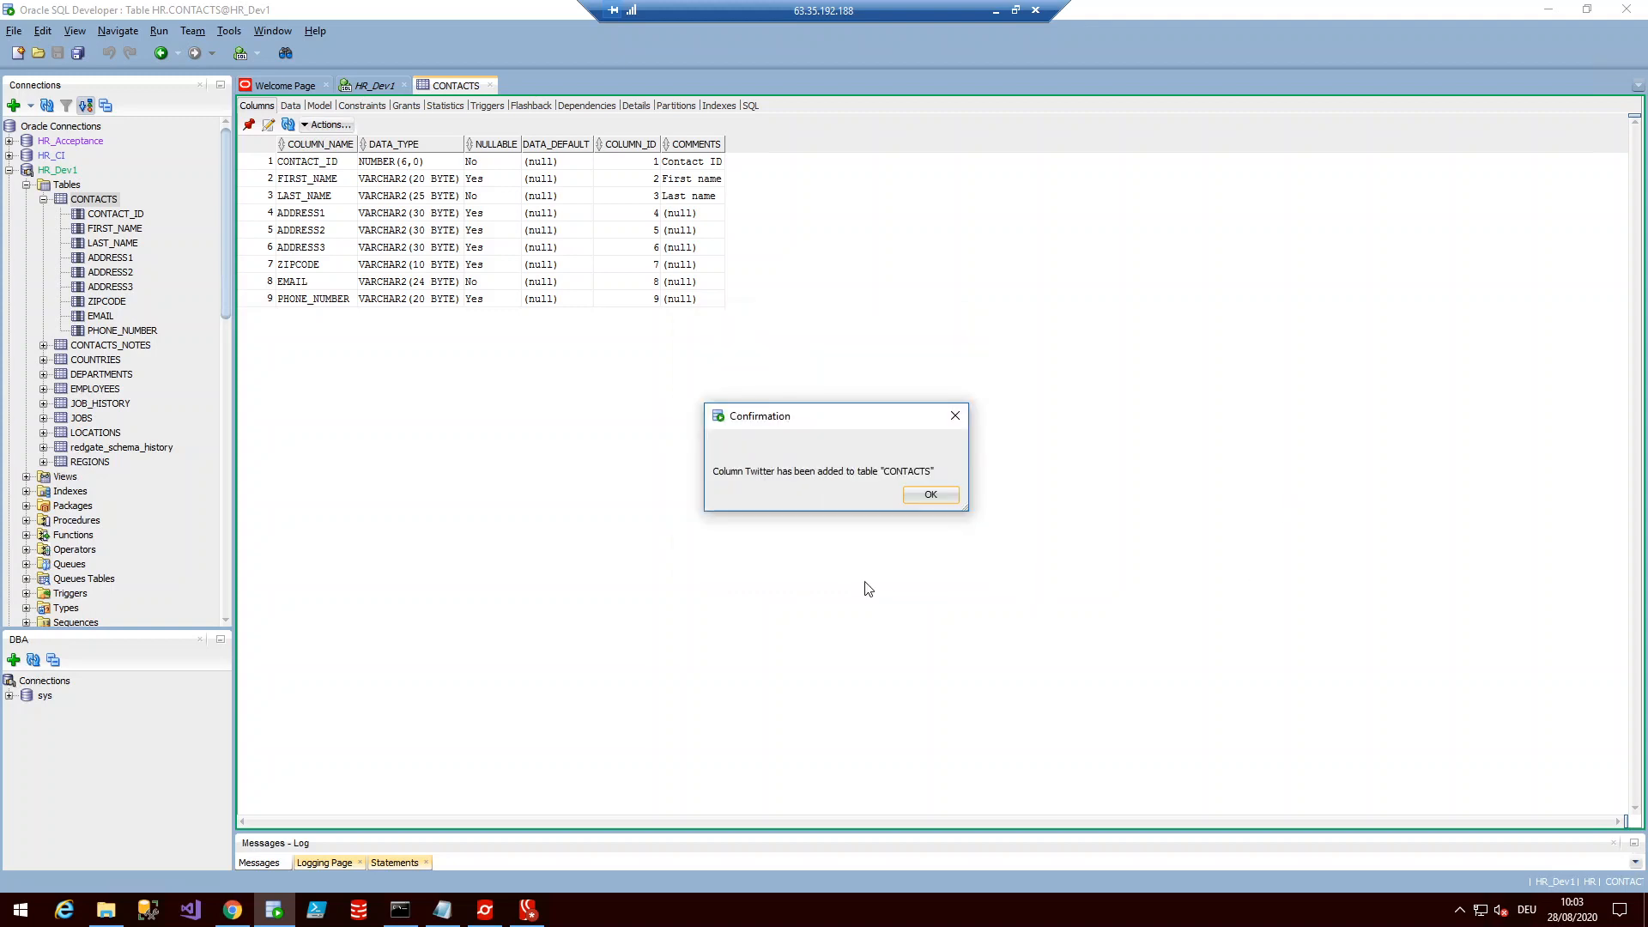
{"action": "left_click", "coordinate": [930, 495]}
Expand the HR_Dev1 procedures and run the worksheet statement that creates or replaces the greetings procedure
{"action": "scroll", "coordinate": [88, 433], "scroll_direction": "down", "scroll_amount": 2}
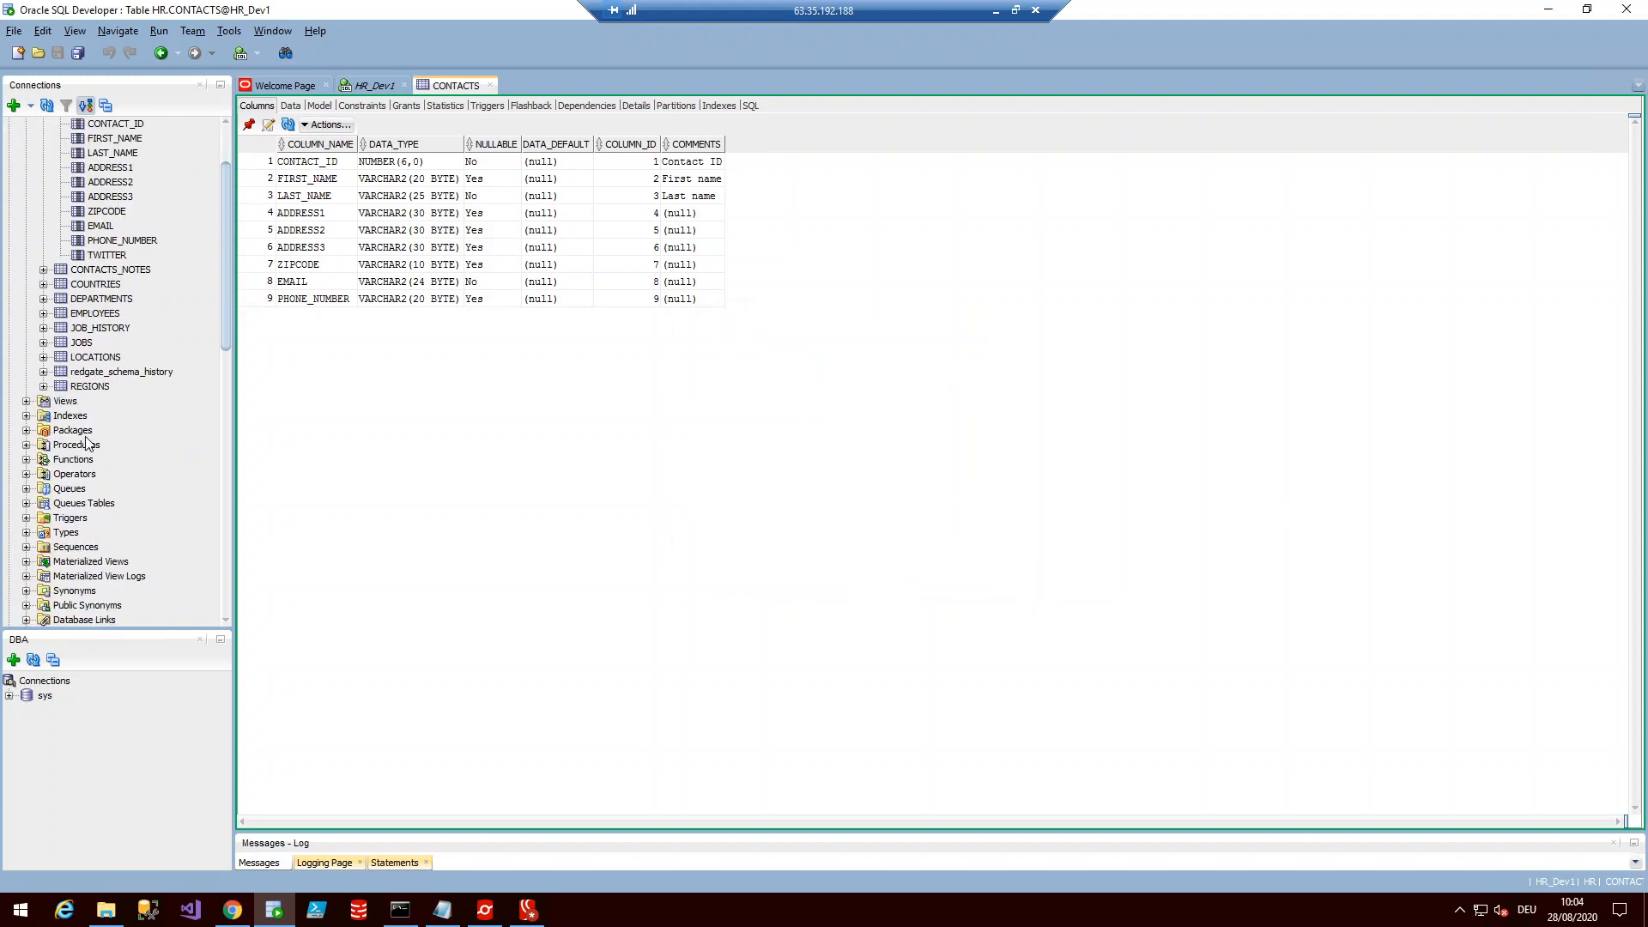
{"action": "left_click", "coordinate": [383, 86]}
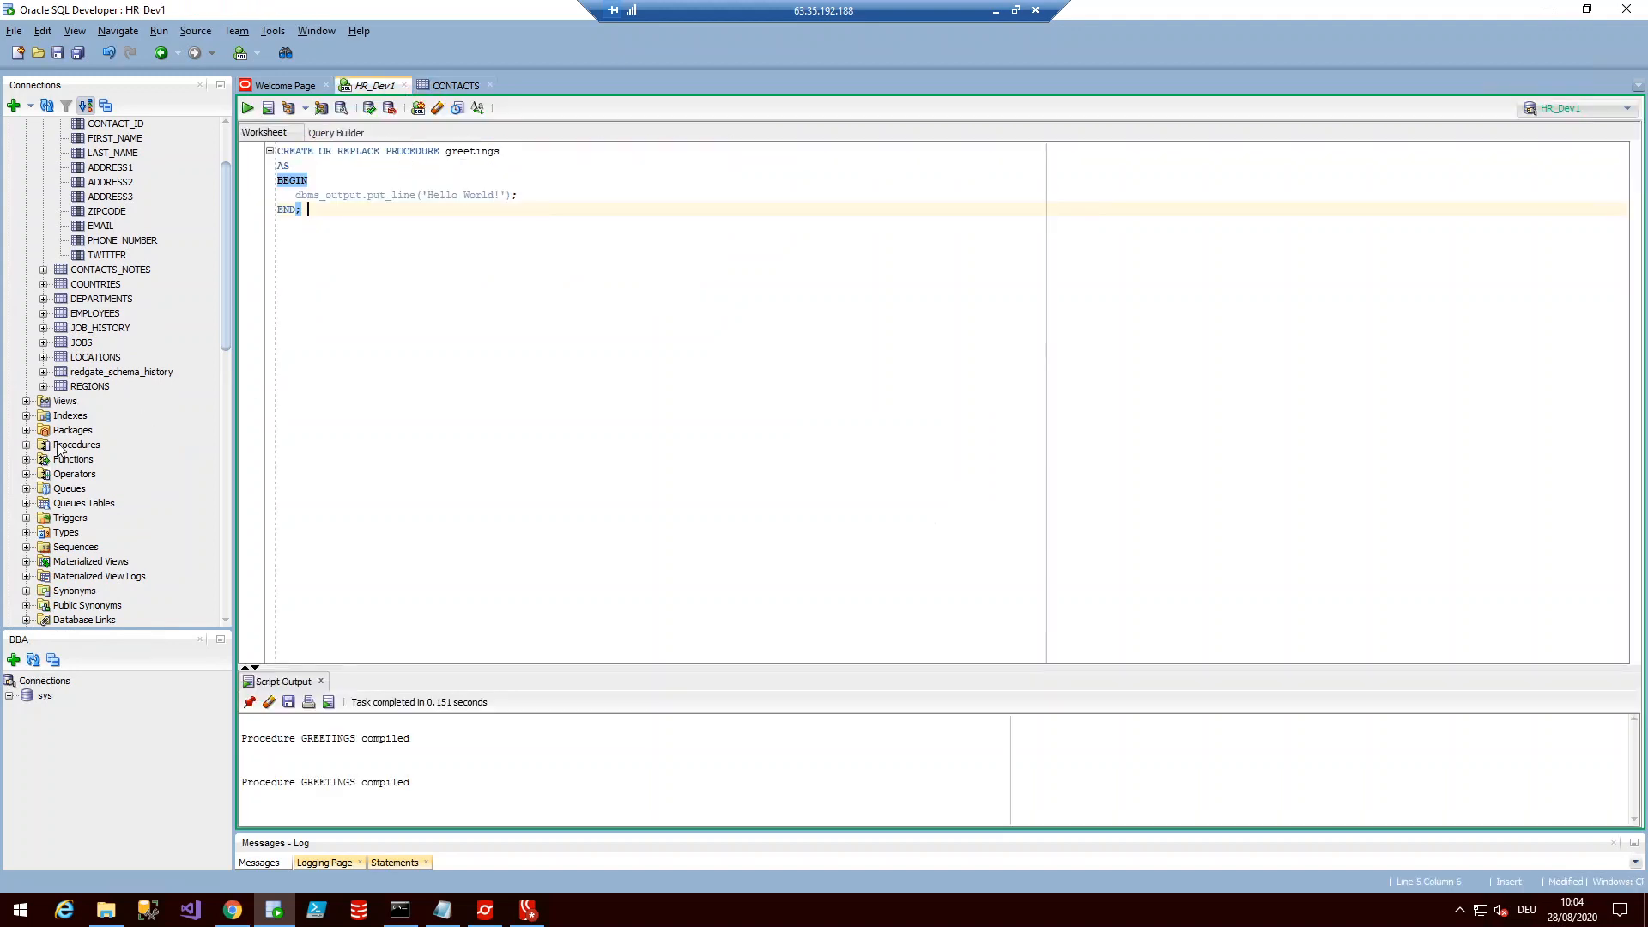
{"action": "left_click", "coordinate": [26, 445]}
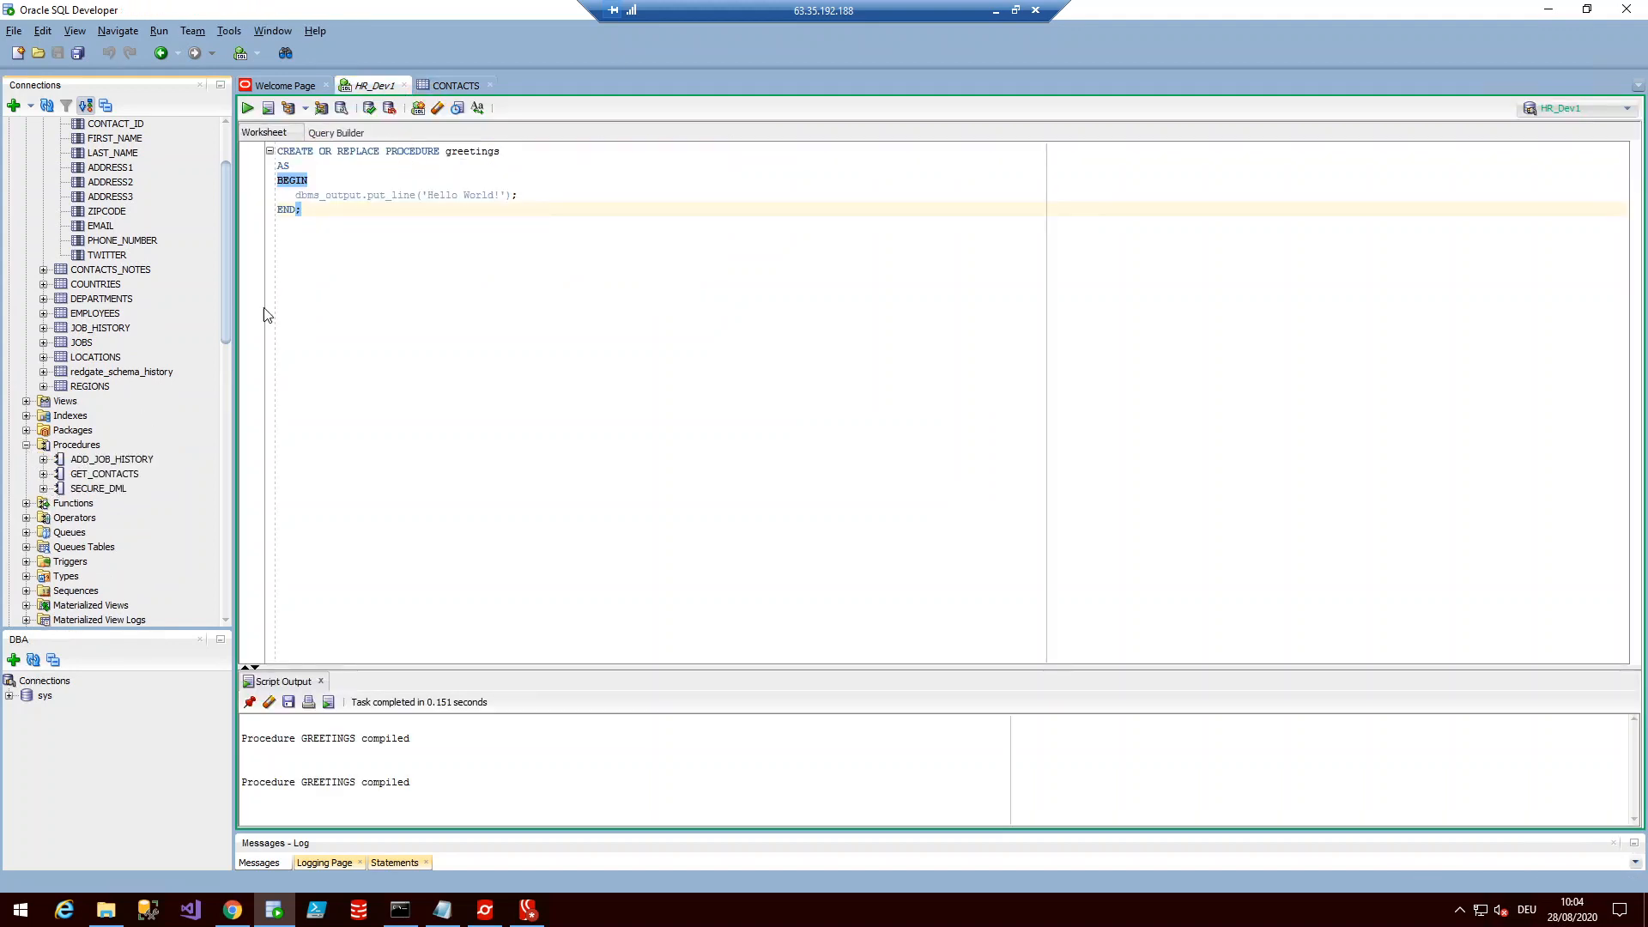
{"action": "left_click", "coordinate": [246, 107]}
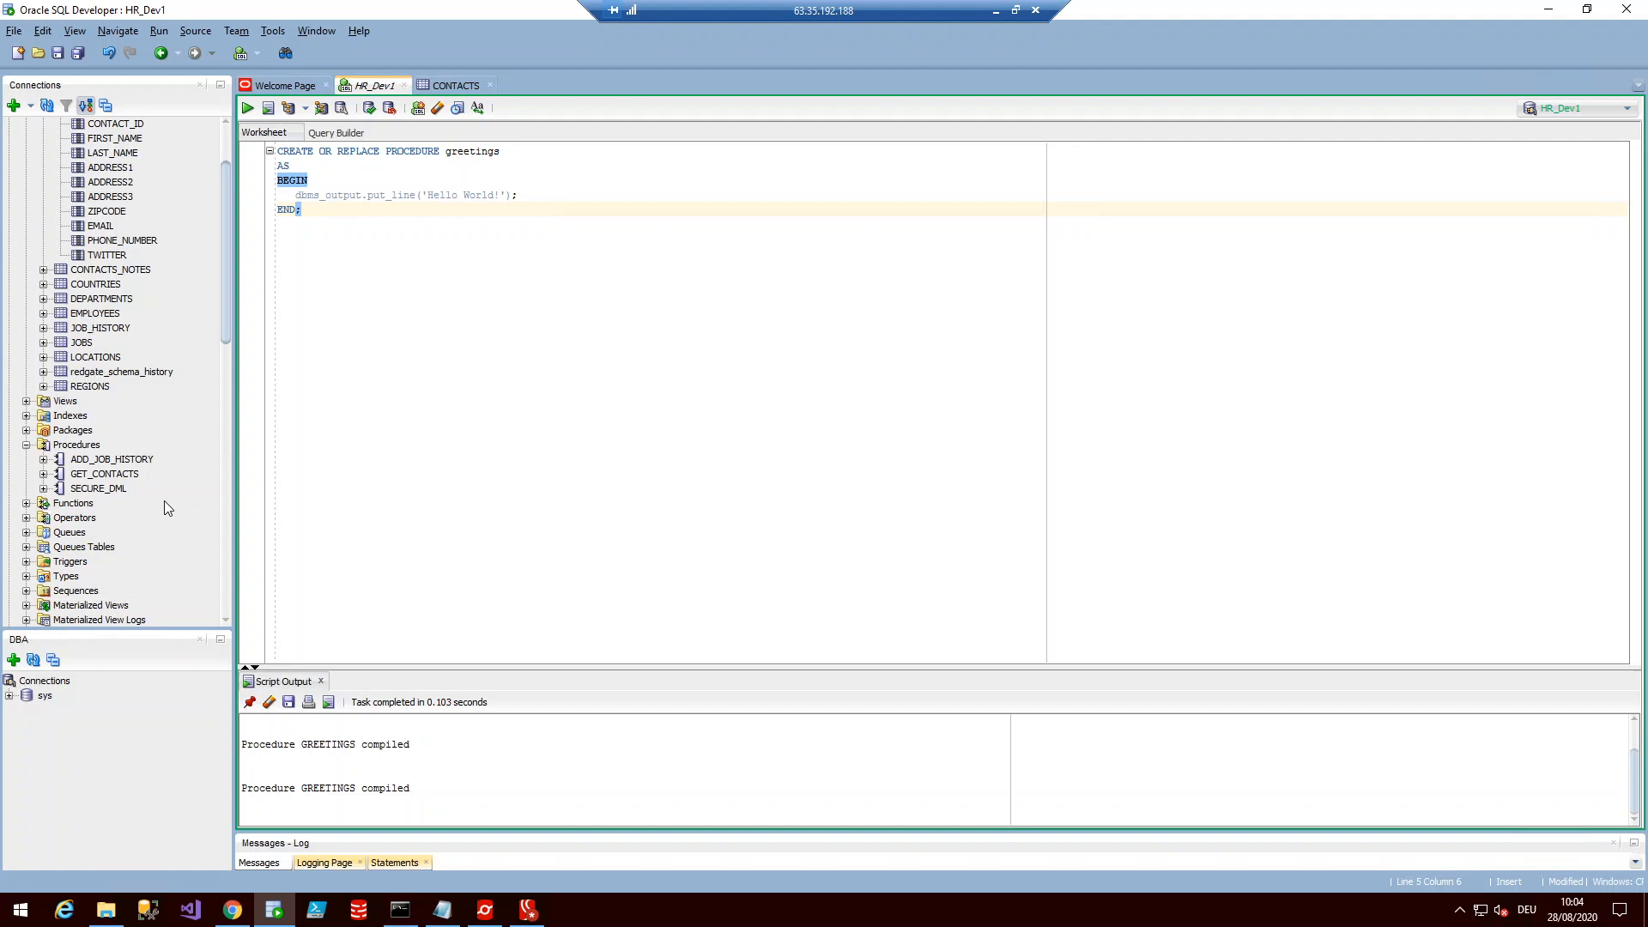
Change the active query in the GET_CONTACTS procedure to select EMAIL instead of all columns, and compile the procedure
{"action": "left_click", "coordinate": [43, 474]}
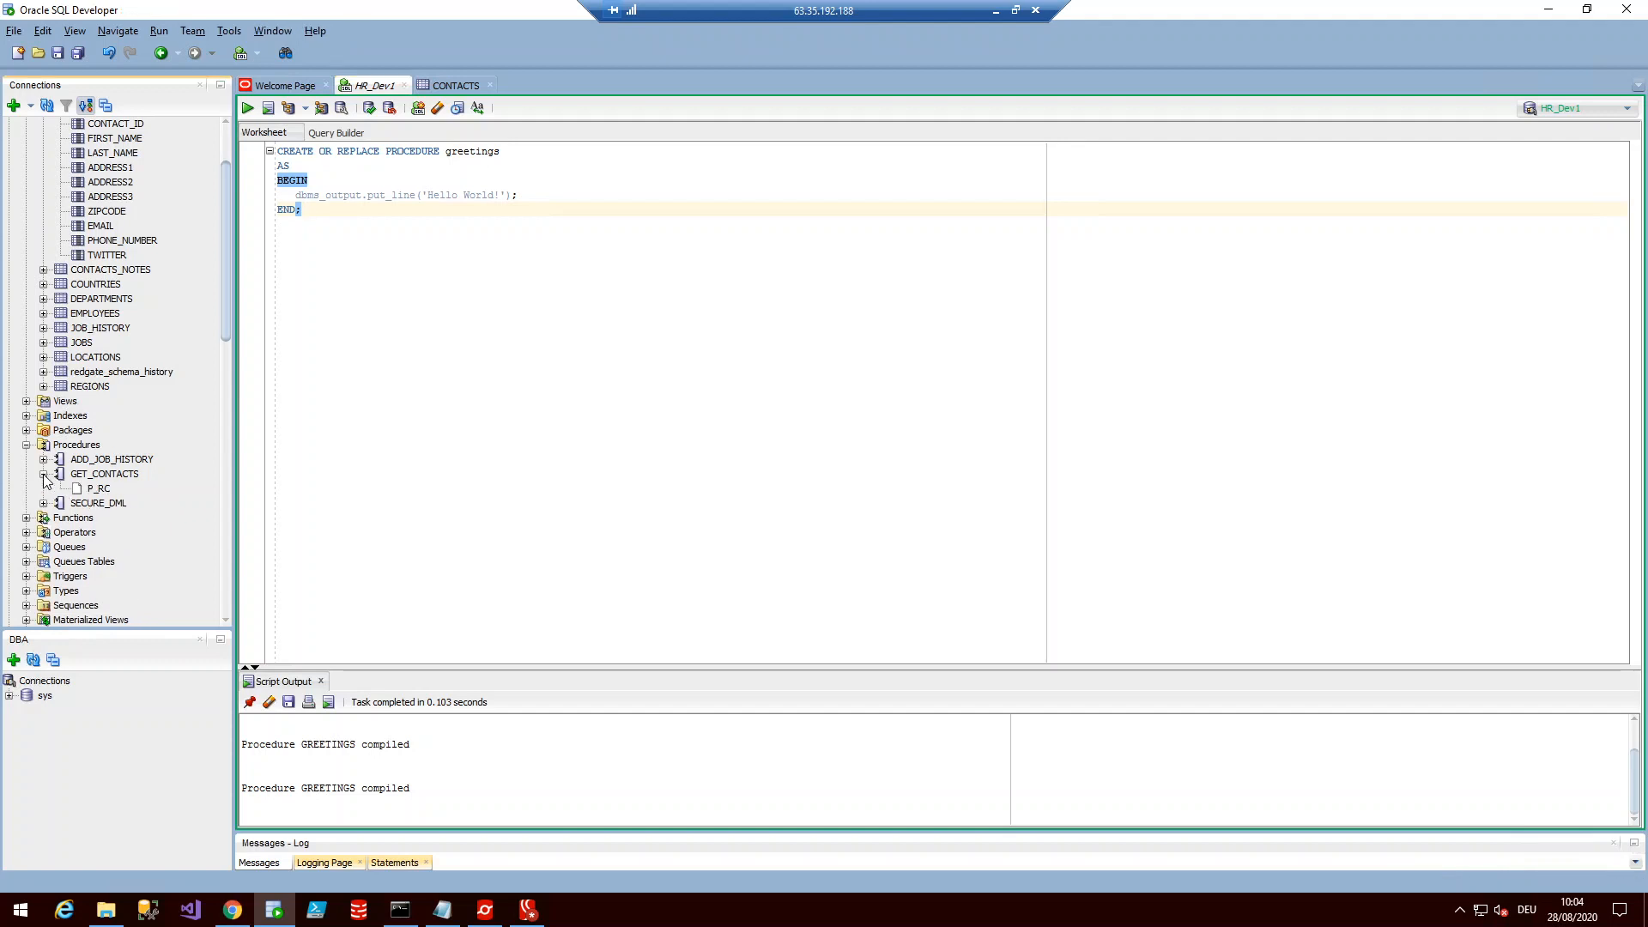
{"action": "double_click", "coordinate": [103, 473]}
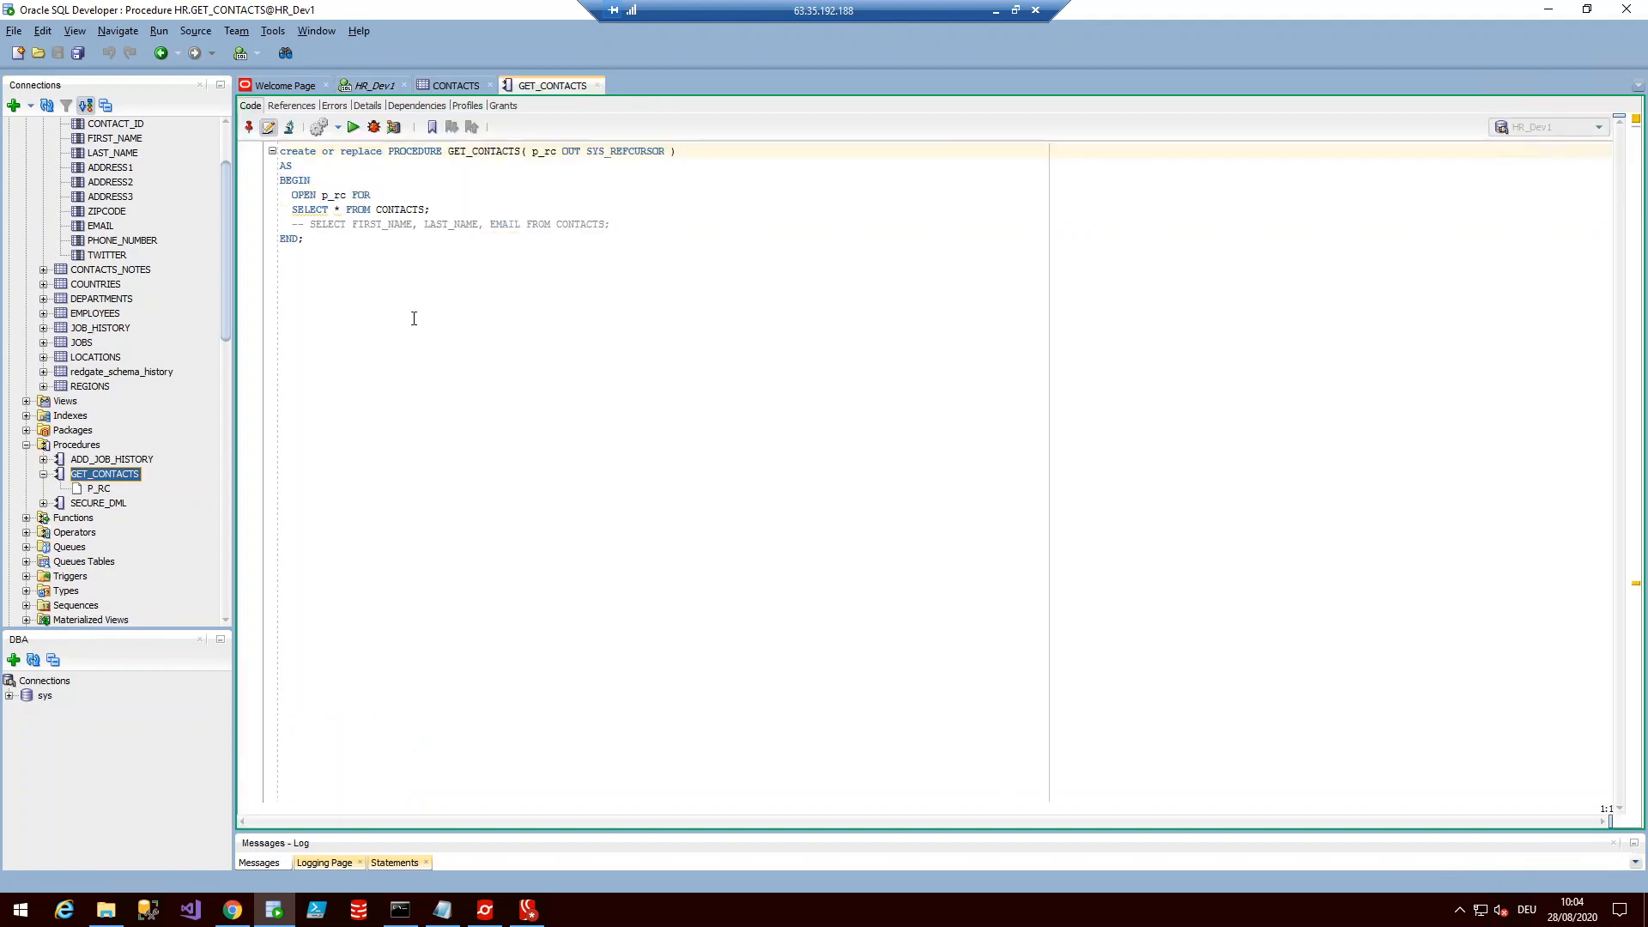
{"action": "left_click", "coordinate": [340, 210]}
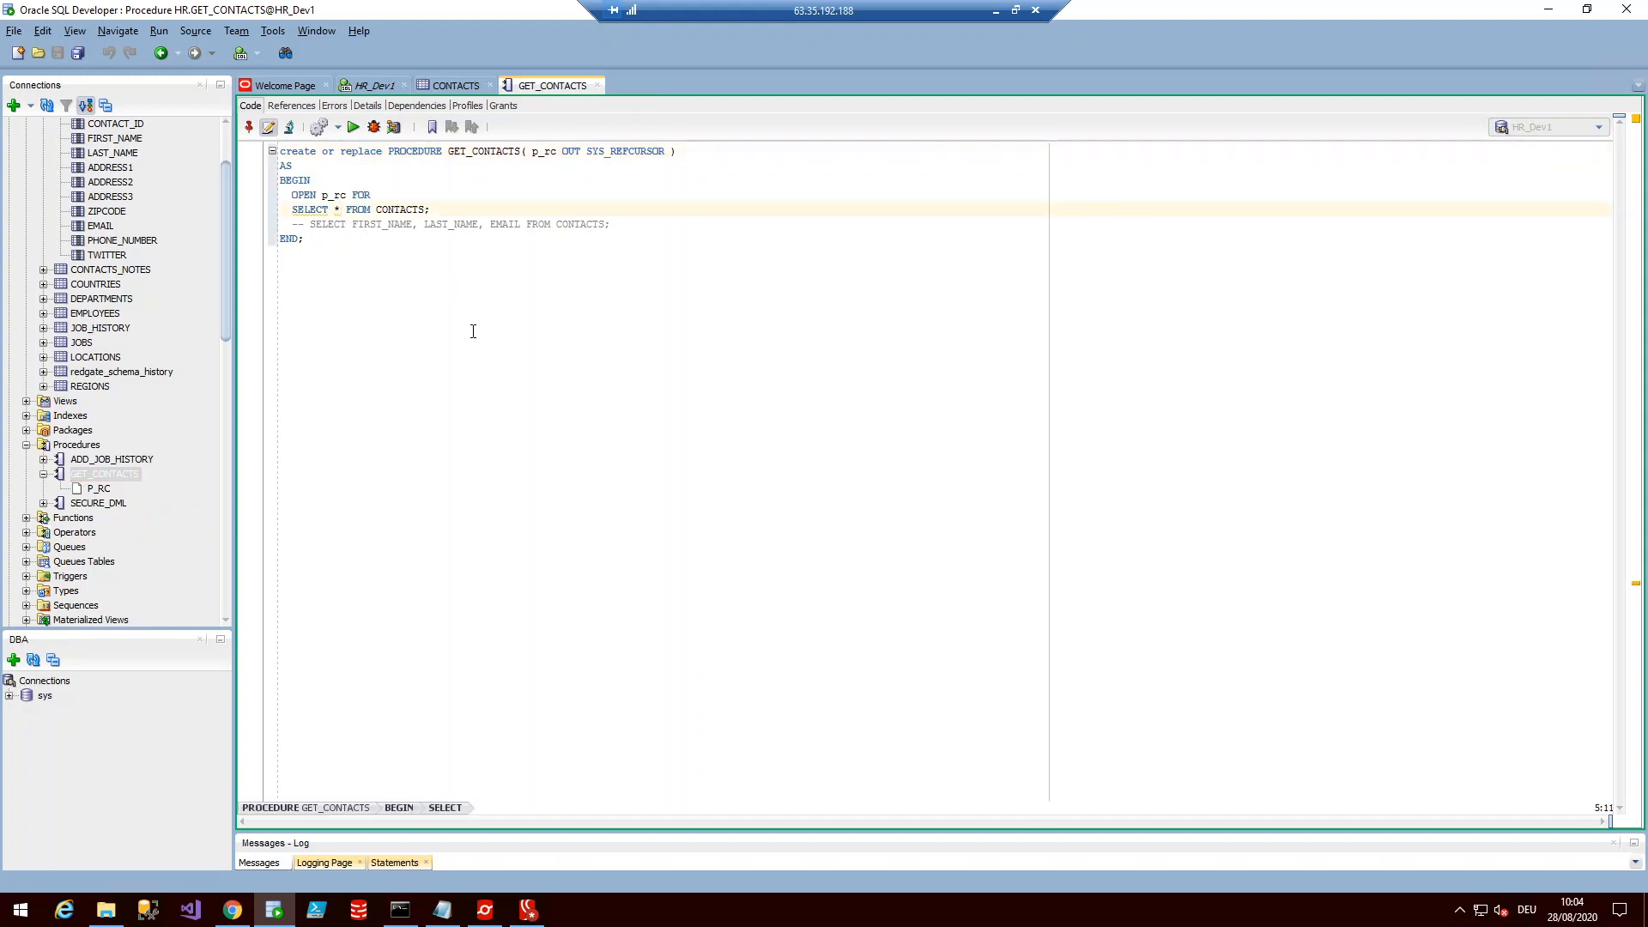
{"action": "key", "text": "BackSpace"}
{"action": "type", "text": "MEAIL"}
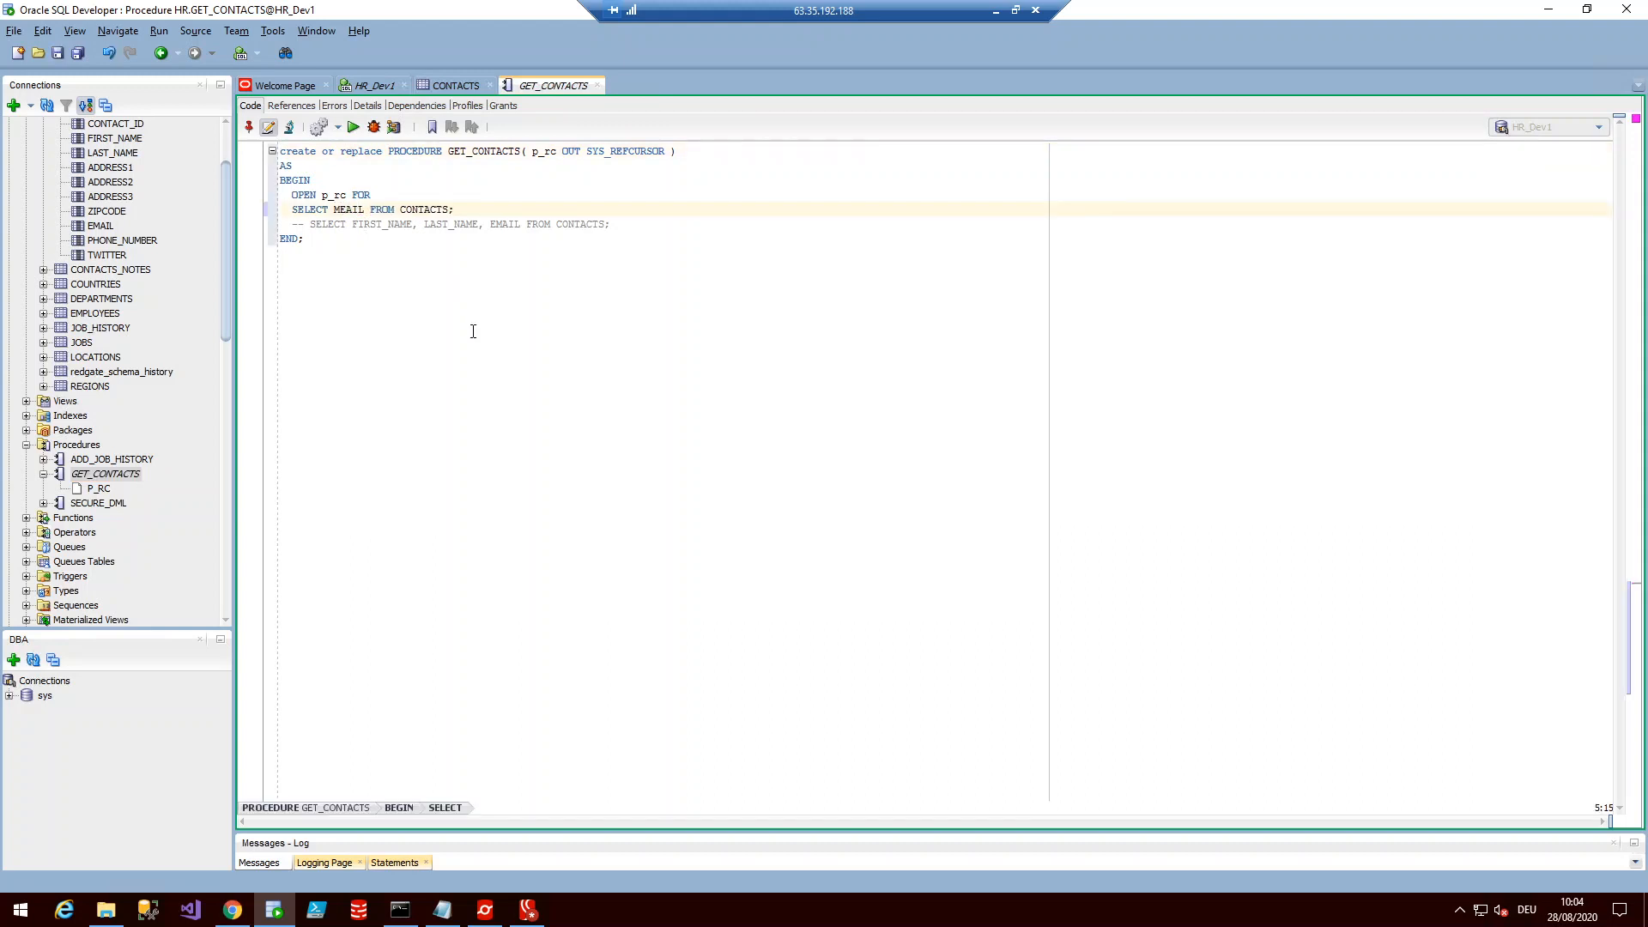
{"action": "key", "text": "BackSpace"}
{"action": "key", "text": "BackSpace"}
{"action": "key", "text": "BackSpace"}
{"action": "key", "text": "BackSpace"}
{"action": "key", "text": "BackSpace"}
{"action": "type", "text": "EMAIL"}
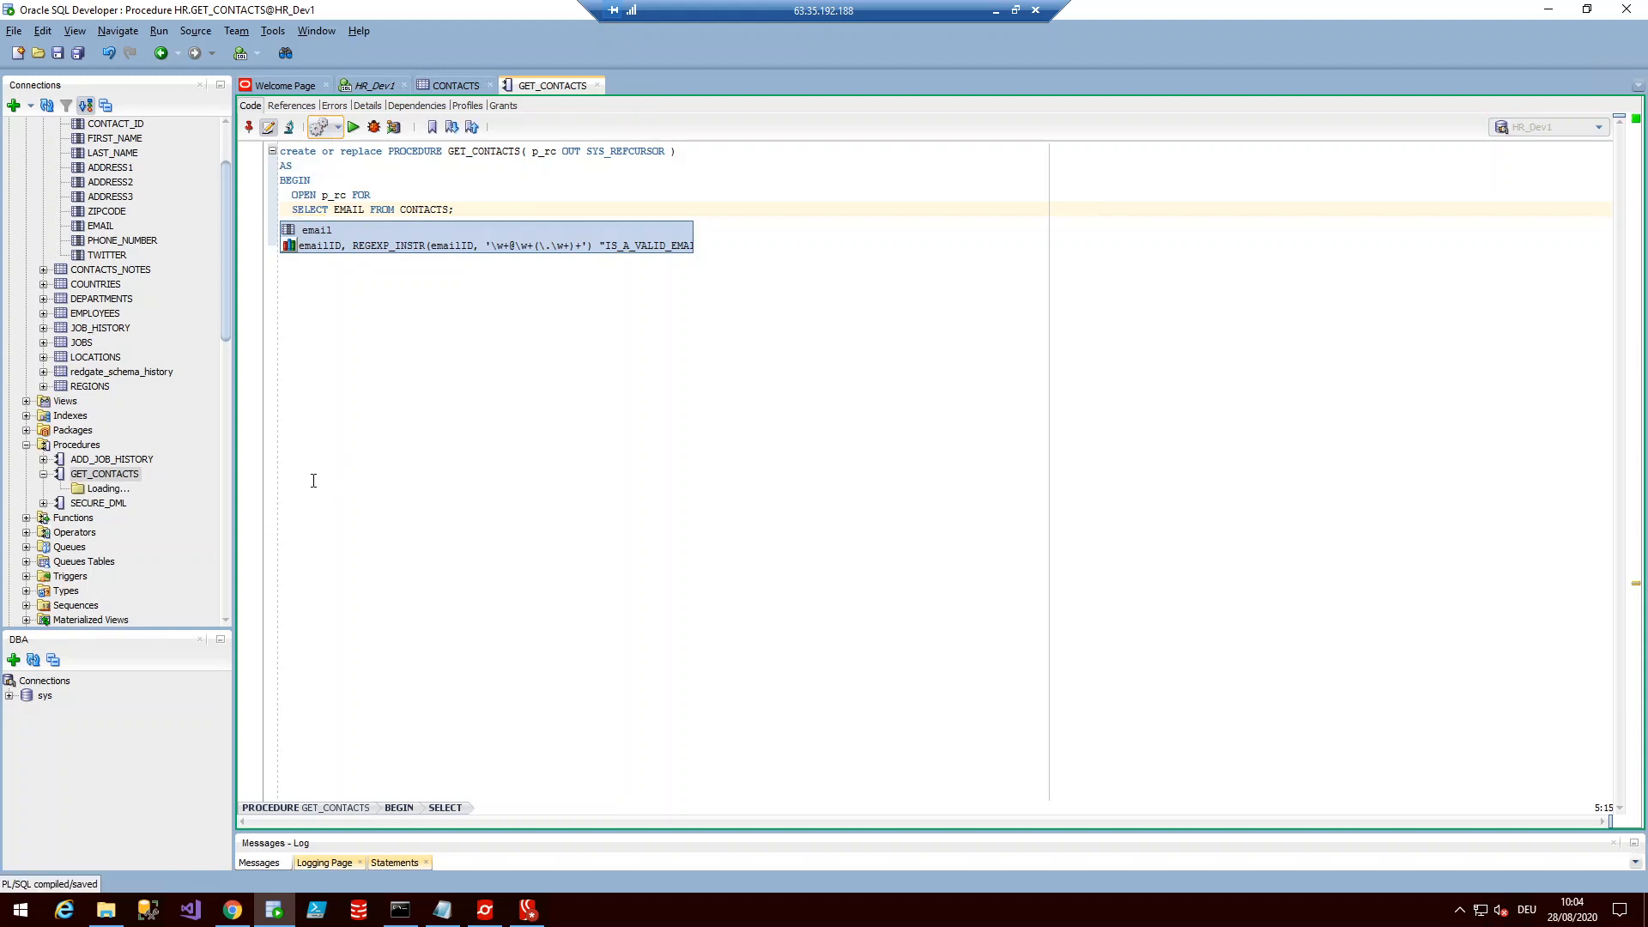
Insert a row into the COUNTRIES table with country ID XS, name Xanthia and region ID 4, and commit it
{"action": "scroll", "coordinate": [141, 439], "scroll_direction": "up", "scroll_amount": 2}
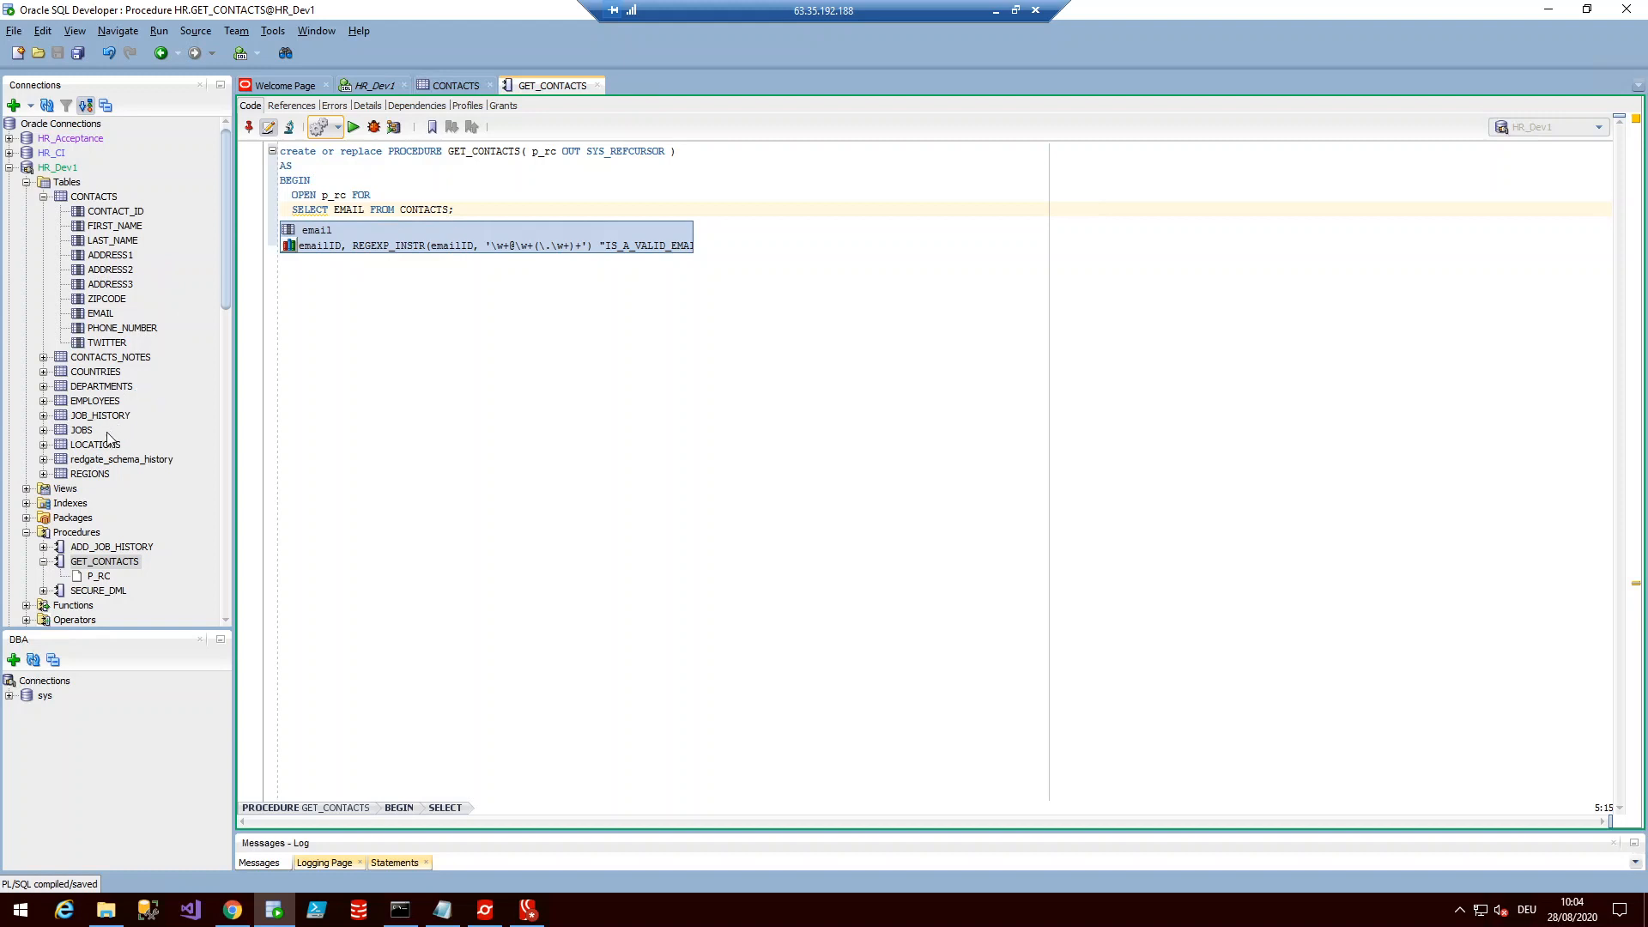
{"action": "left_click", "coordinate": [94, 370]}
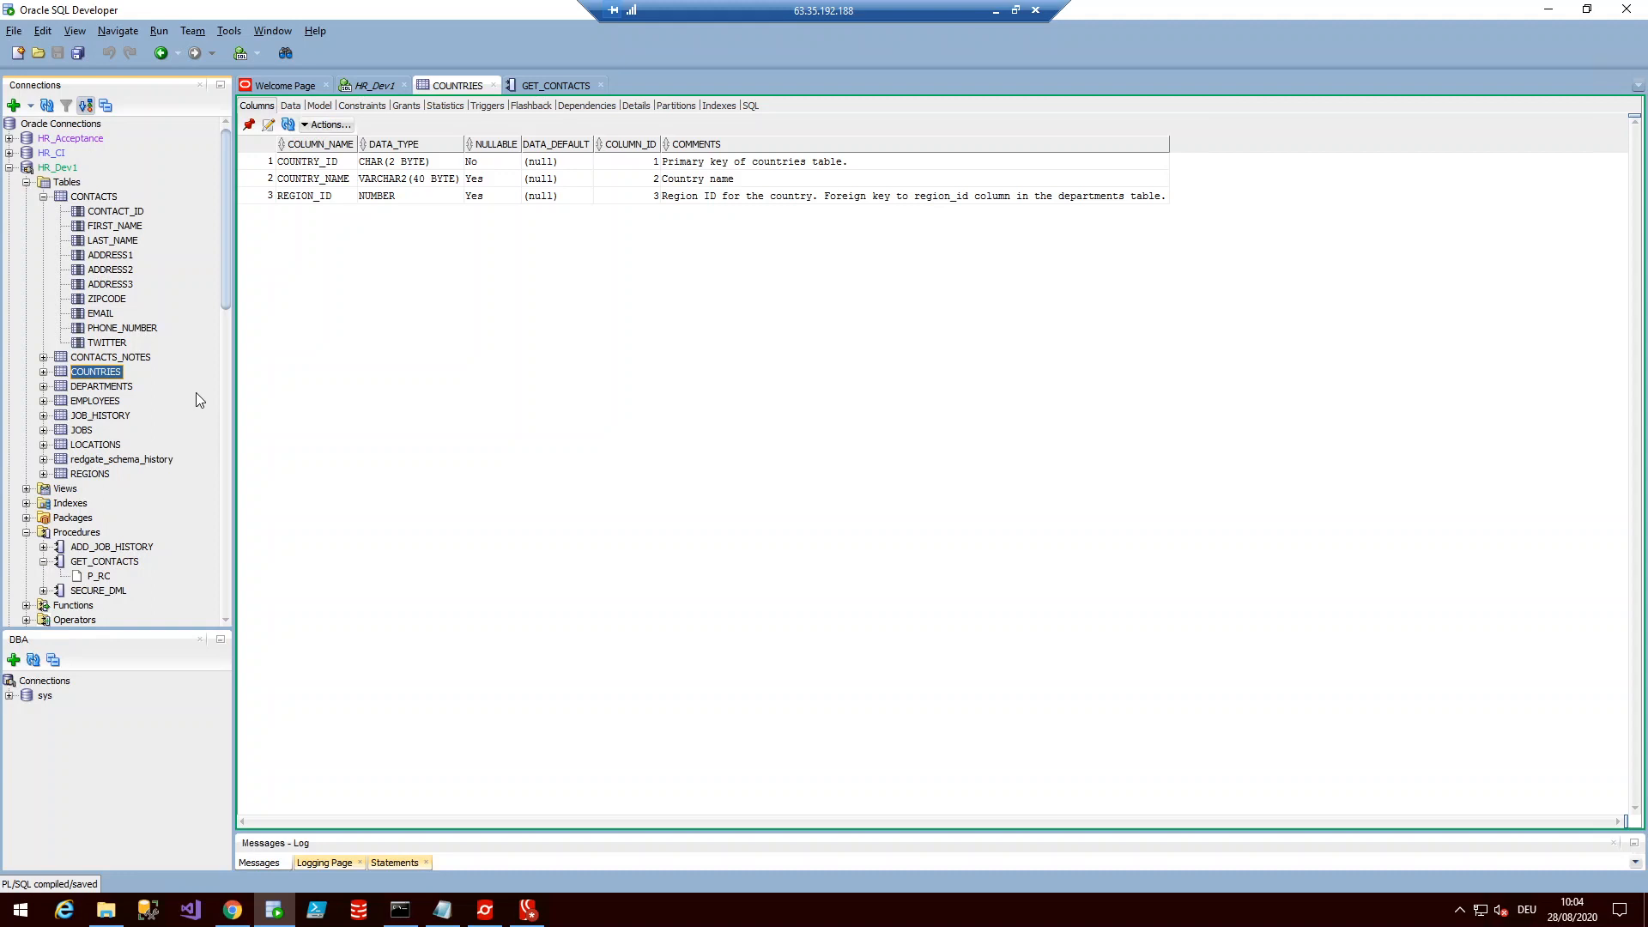
{"action": "left_click", "coordinate": [305, 110]}
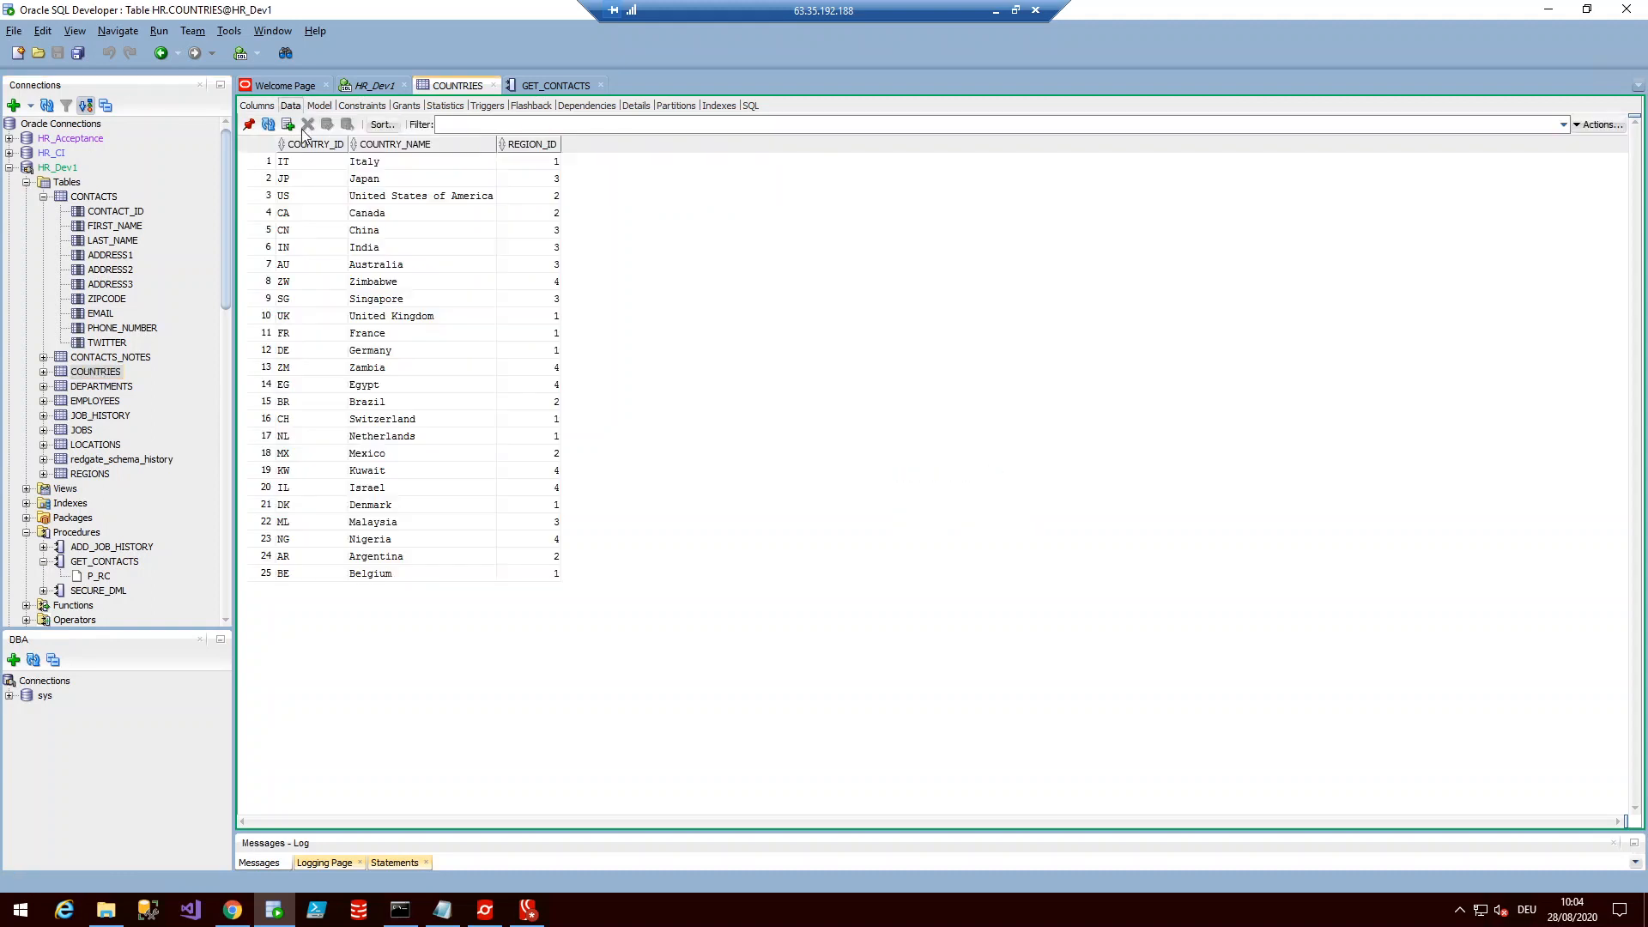
{"action": "left_click", "coordinate": [288, 124]}
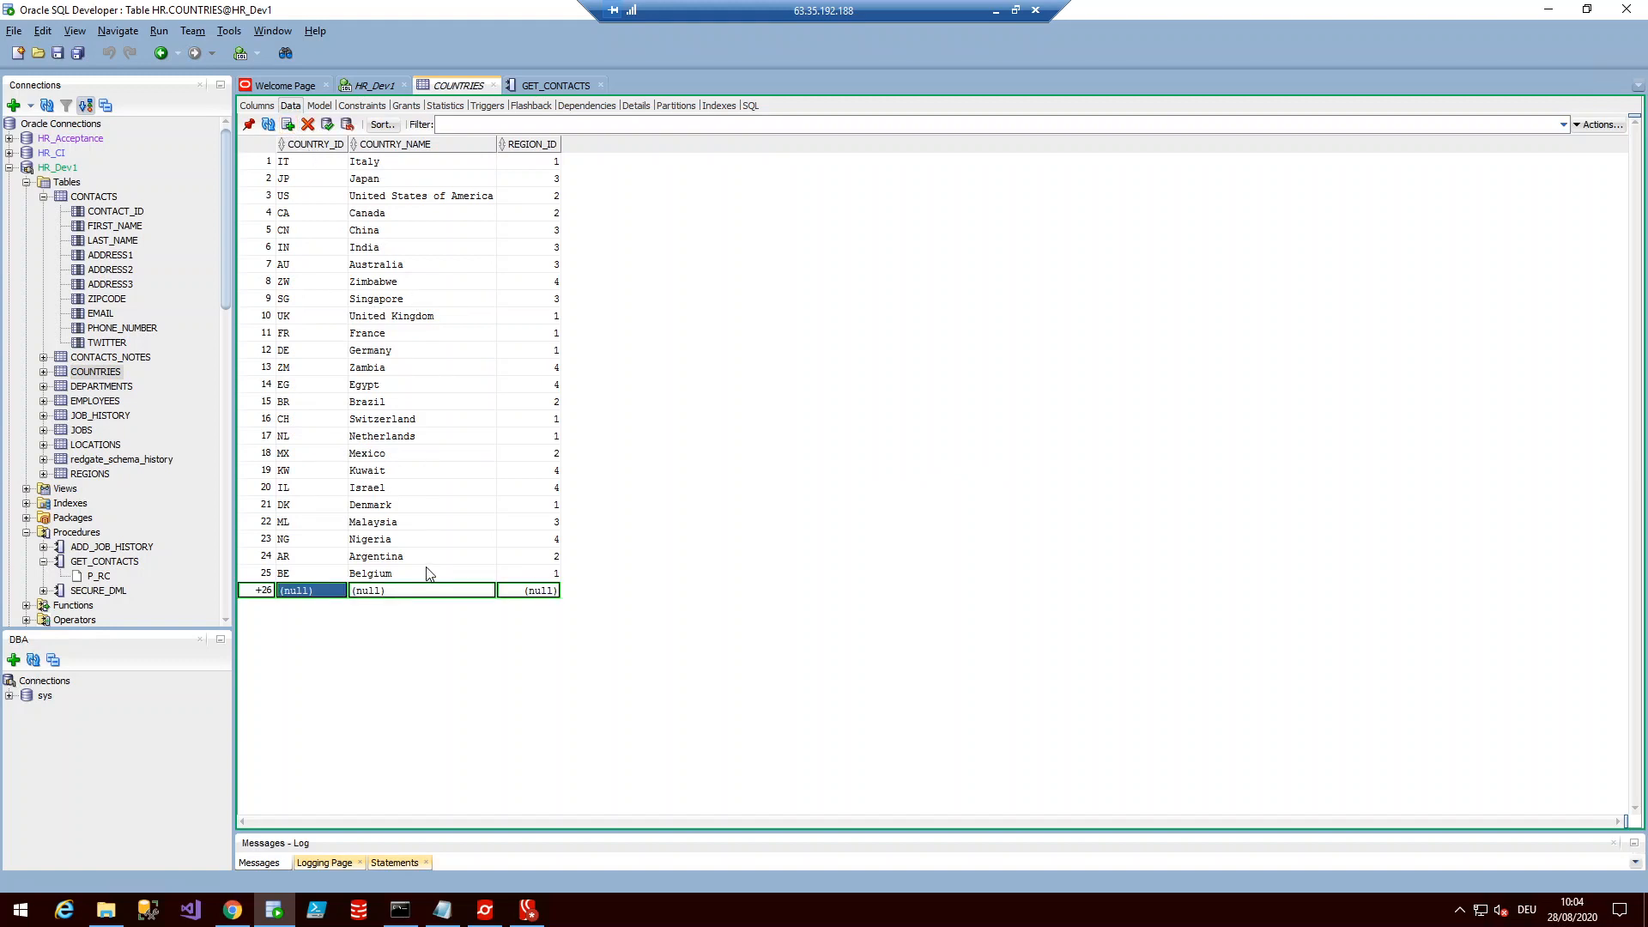
{"action": "type", "text": "XS"}
{"action": "key", "text": "Tab"}
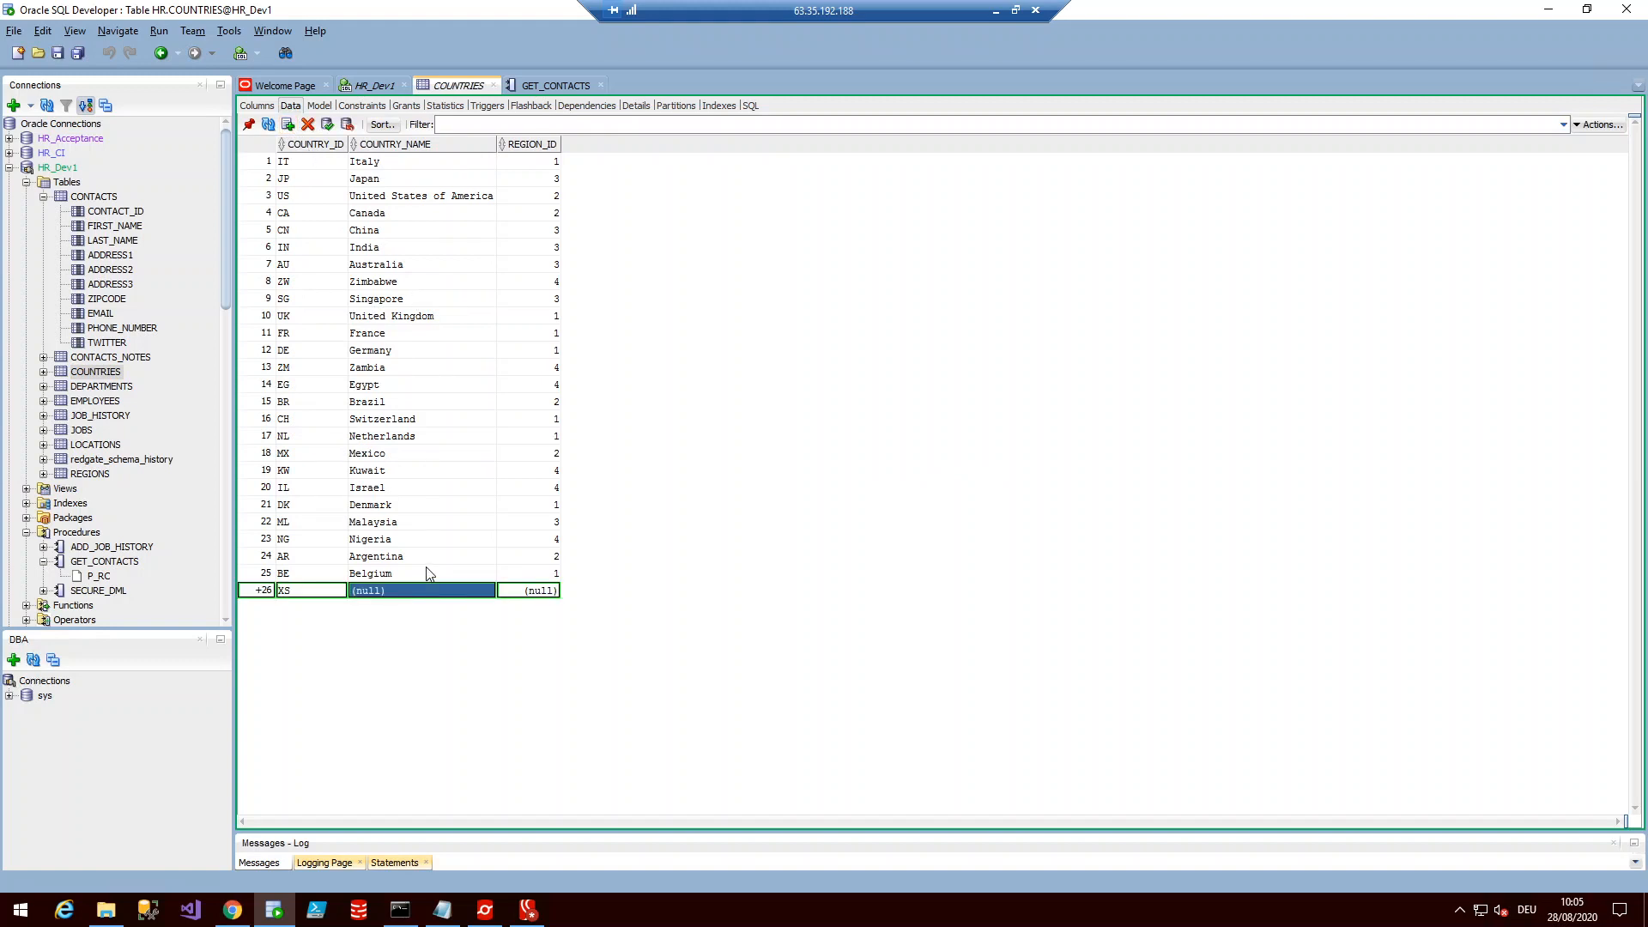
{"action": "type", "text": "Xanthia"}
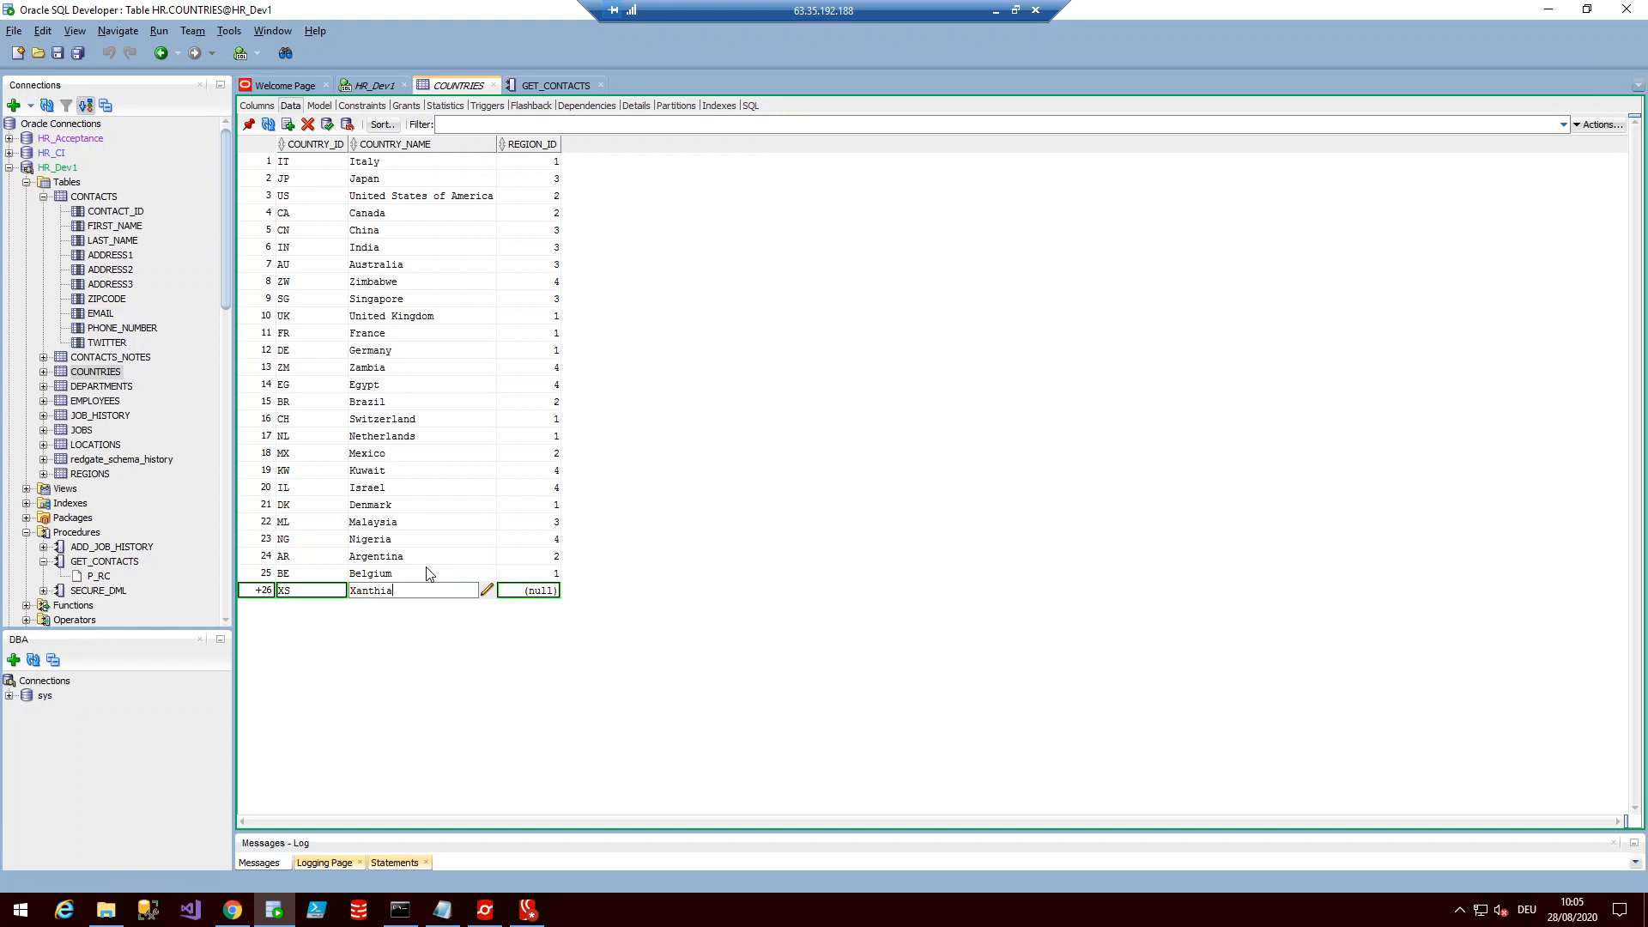
{"action": "key", "text": "Tab"}
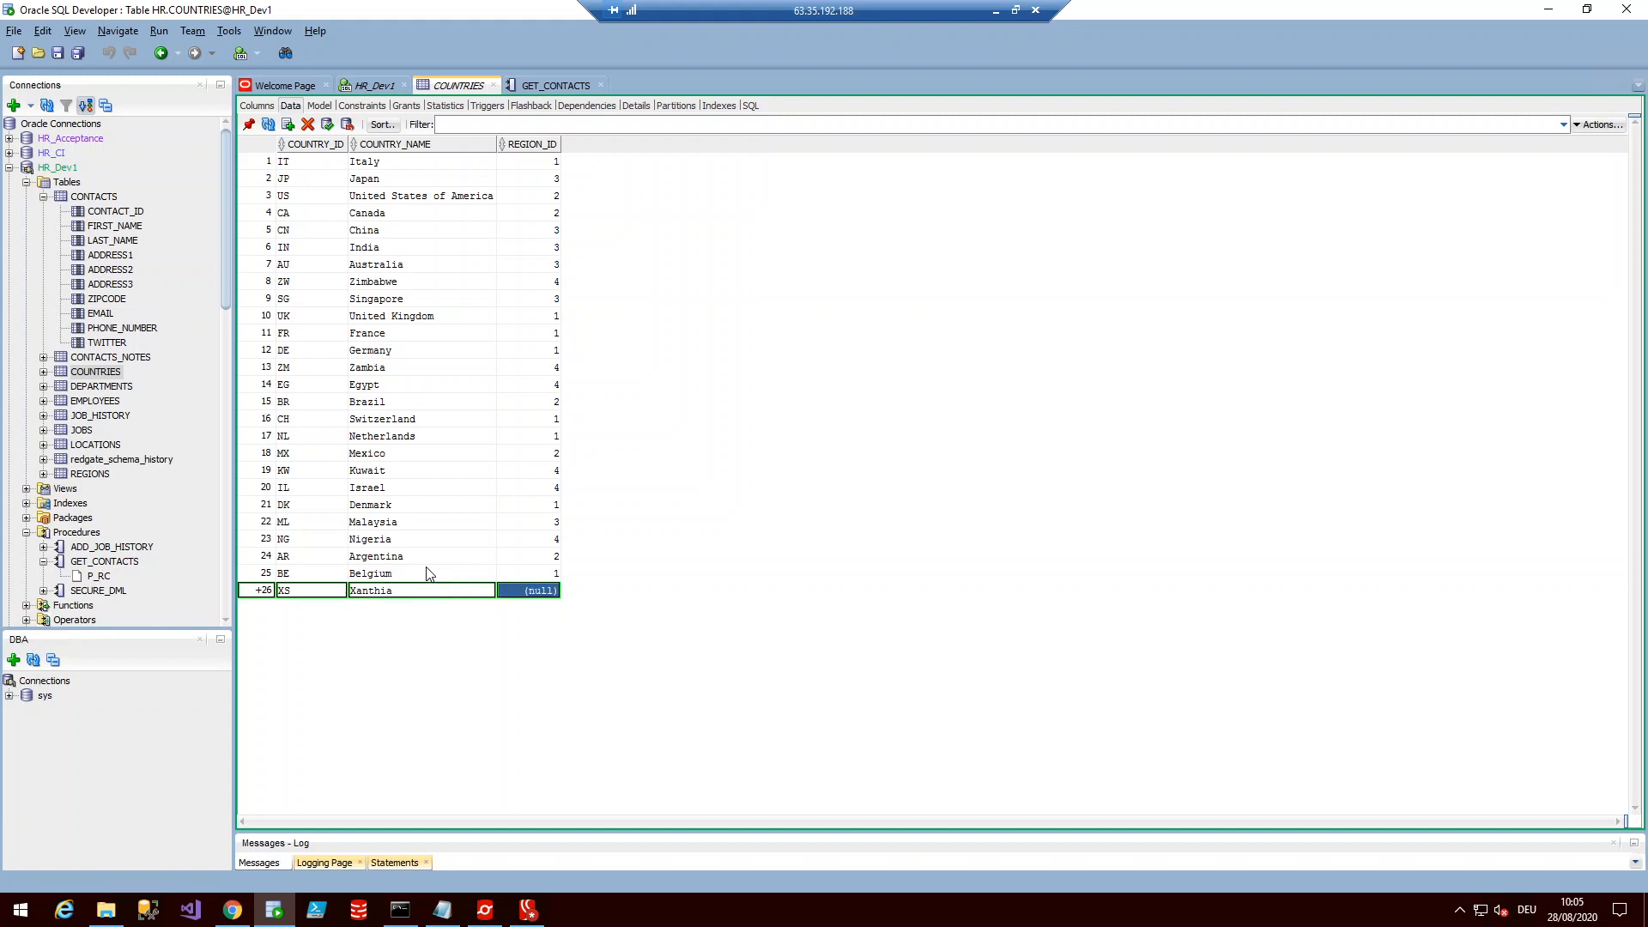
{"action": "type", "text": "4"}
{"action": "left_click", "coordinate": [327, 126]}
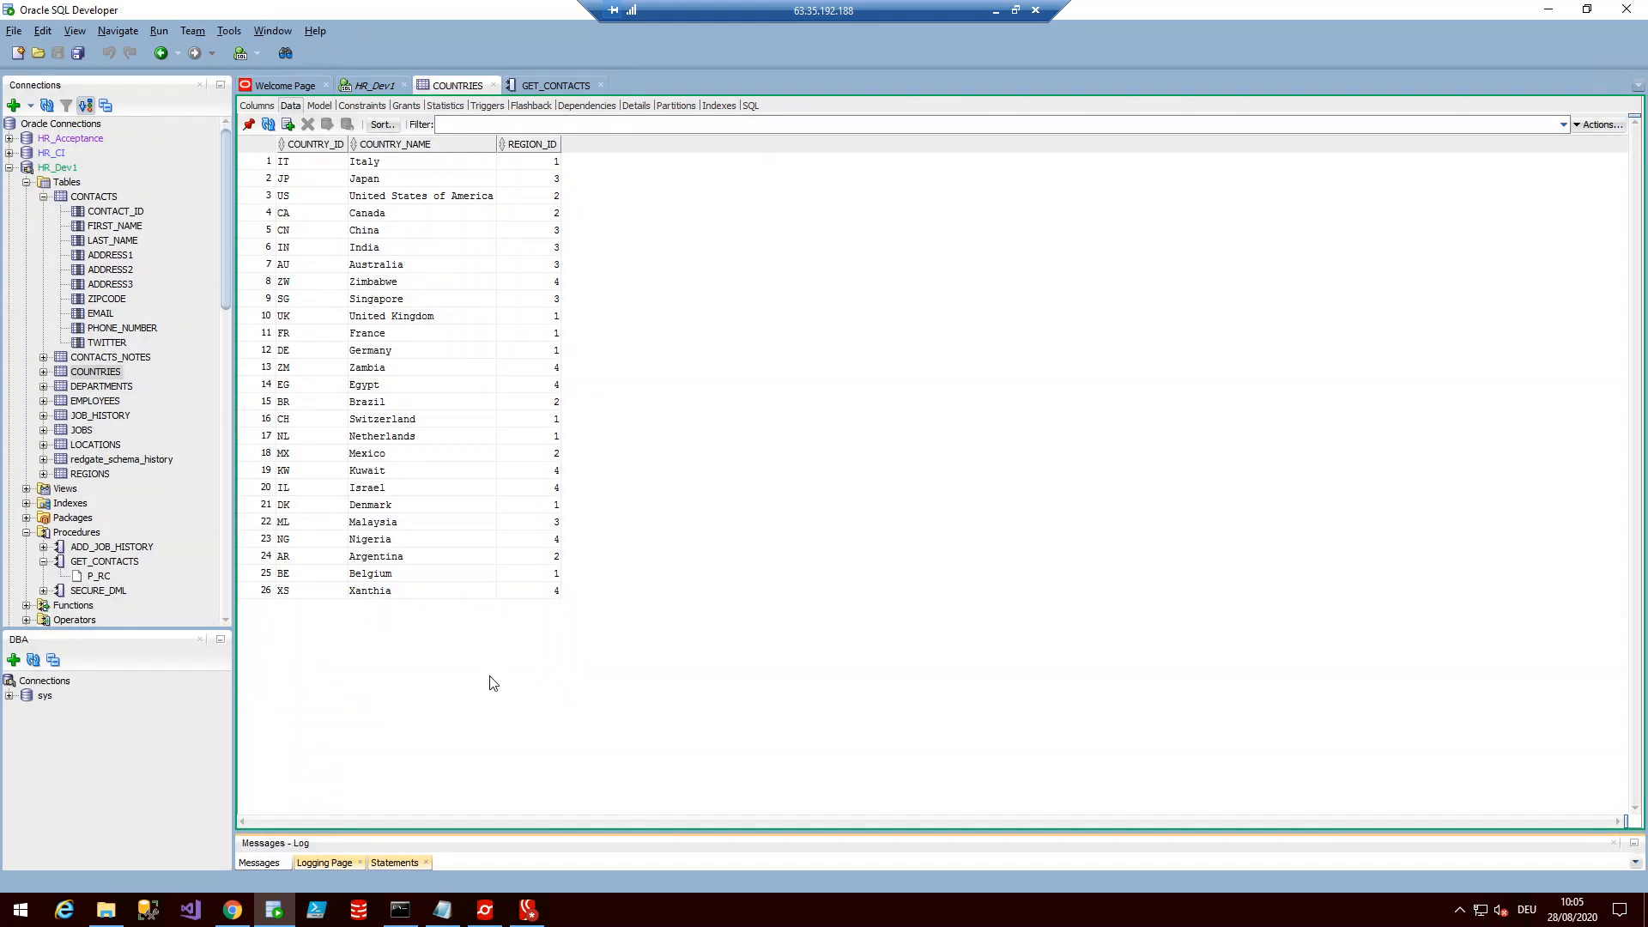
Switch to Source Control for Oracle, refresh the WF HR_Dev1 project and save all detected changes to the working folder
{"action": "left_click", "coordinate": [530, 909]}
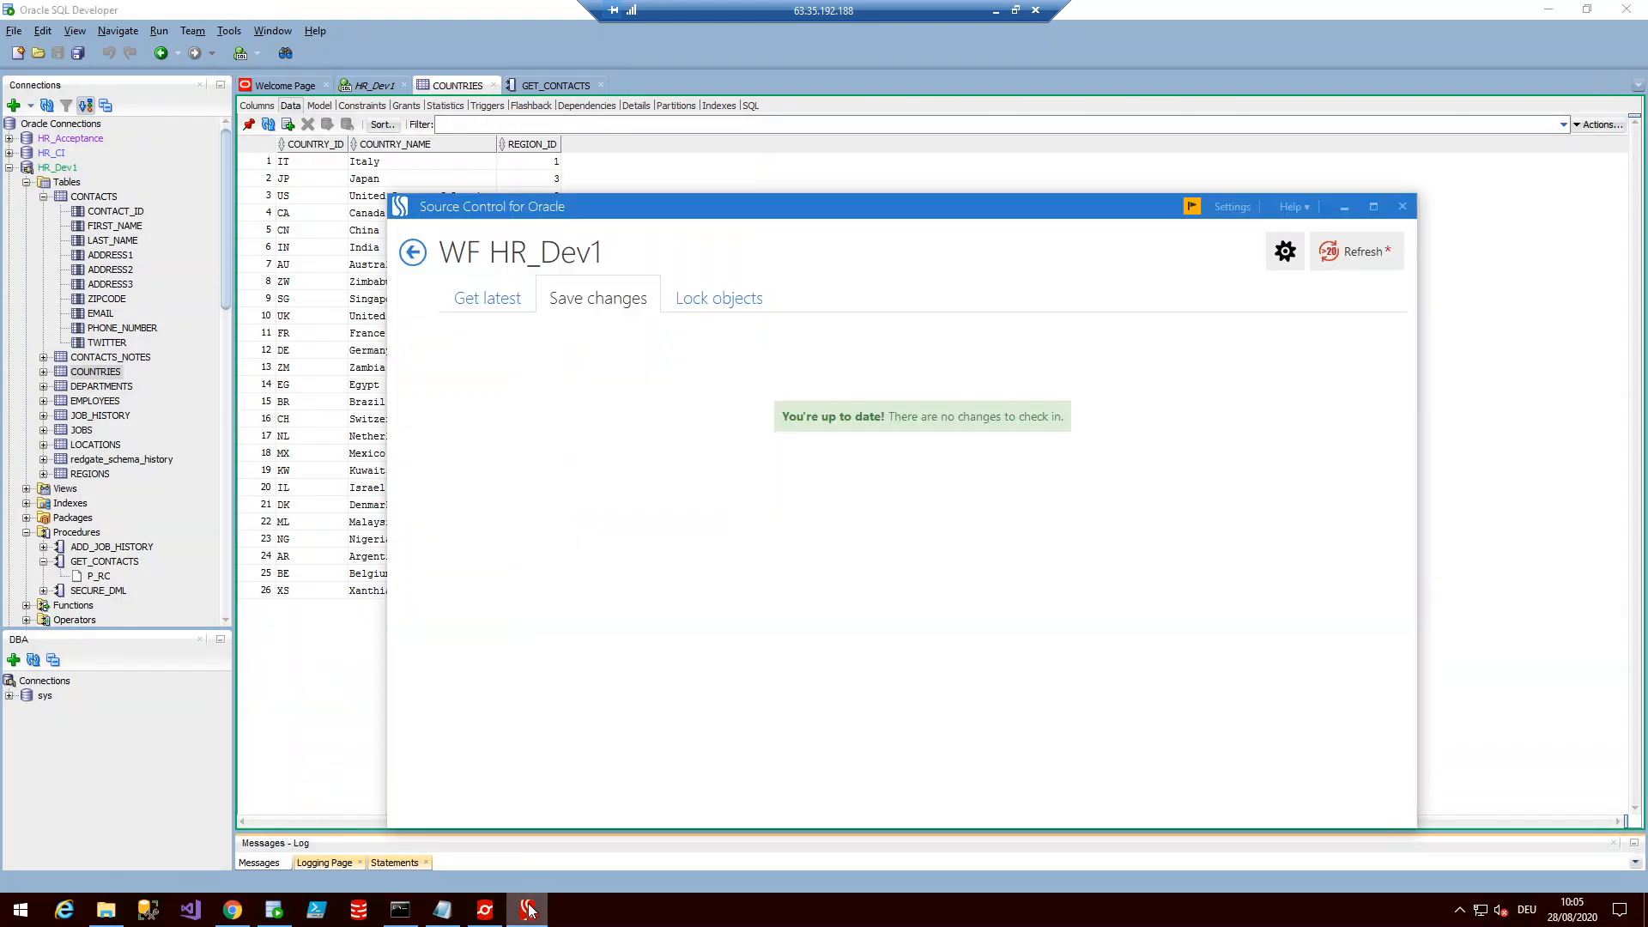
{"action": "left_click_drag", "start_coordinate": [927, 206], "coordinate": [846, 187]}
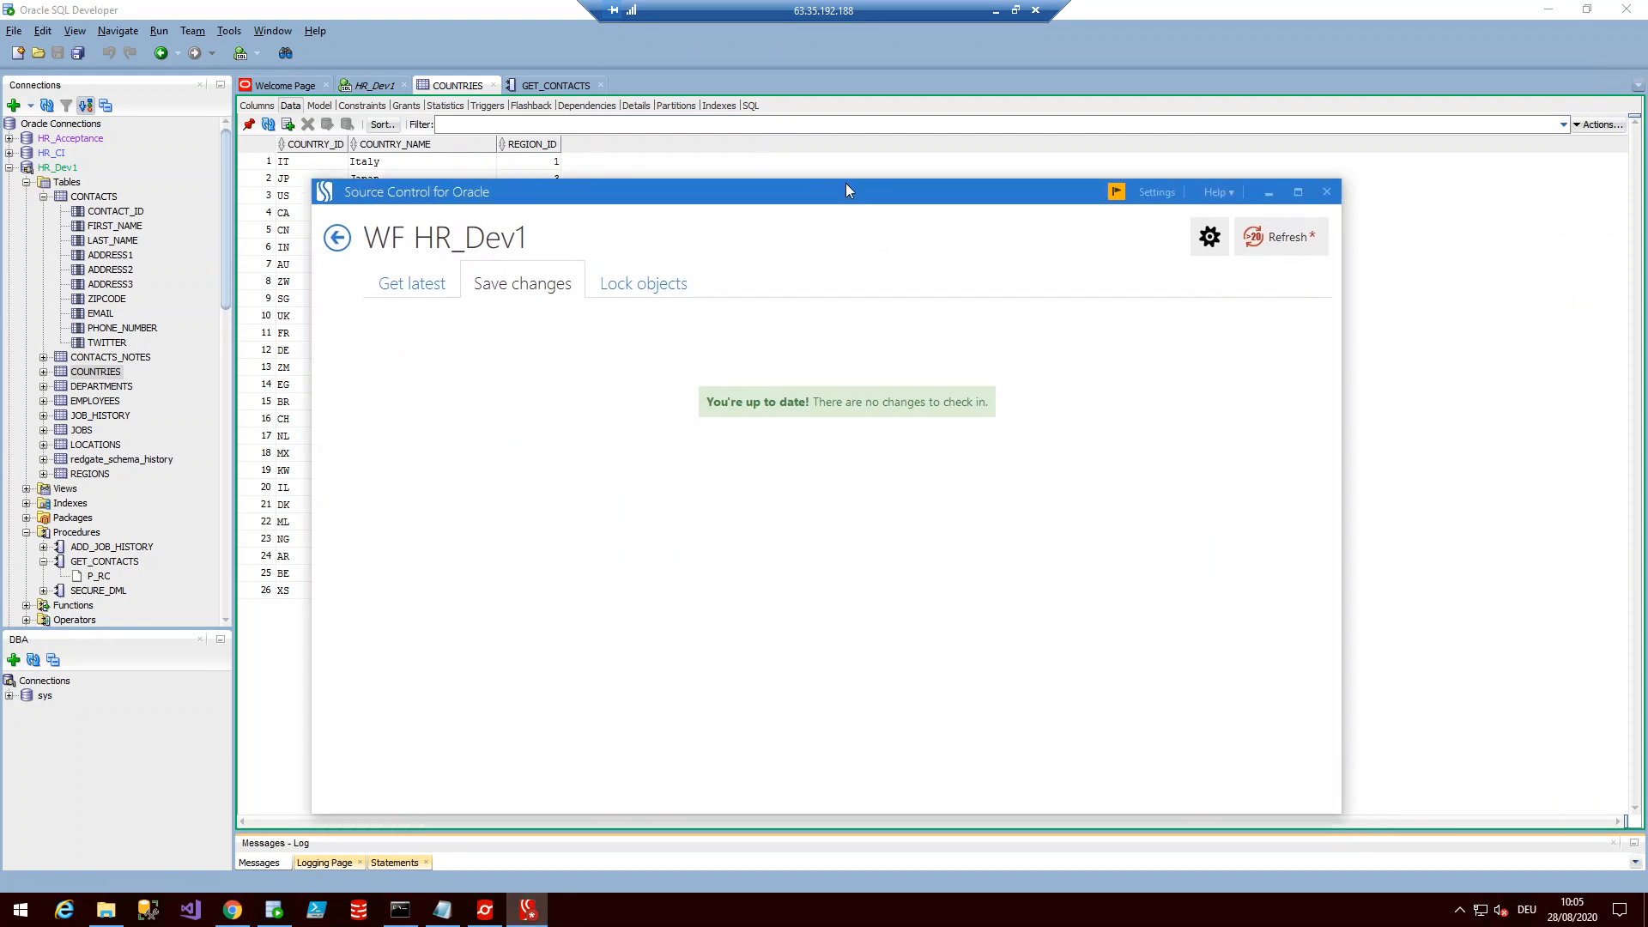
{"action": "left_click", "coordinate": [1263, 233]}
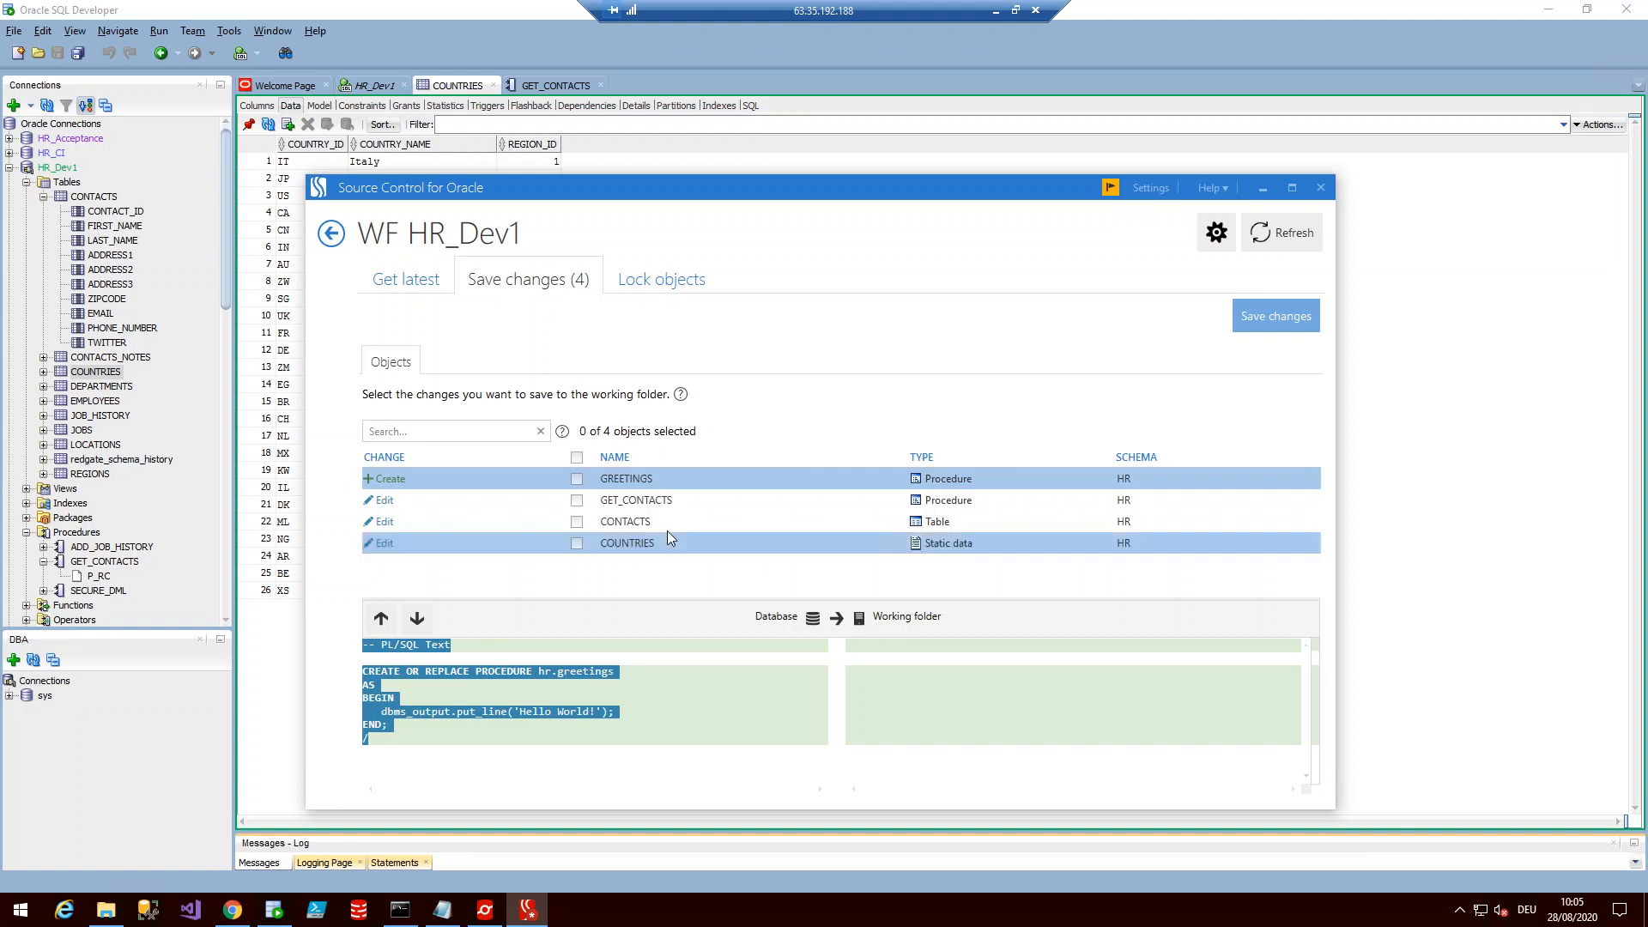
{"action": "left_click", "coordinate": [577, 459]}
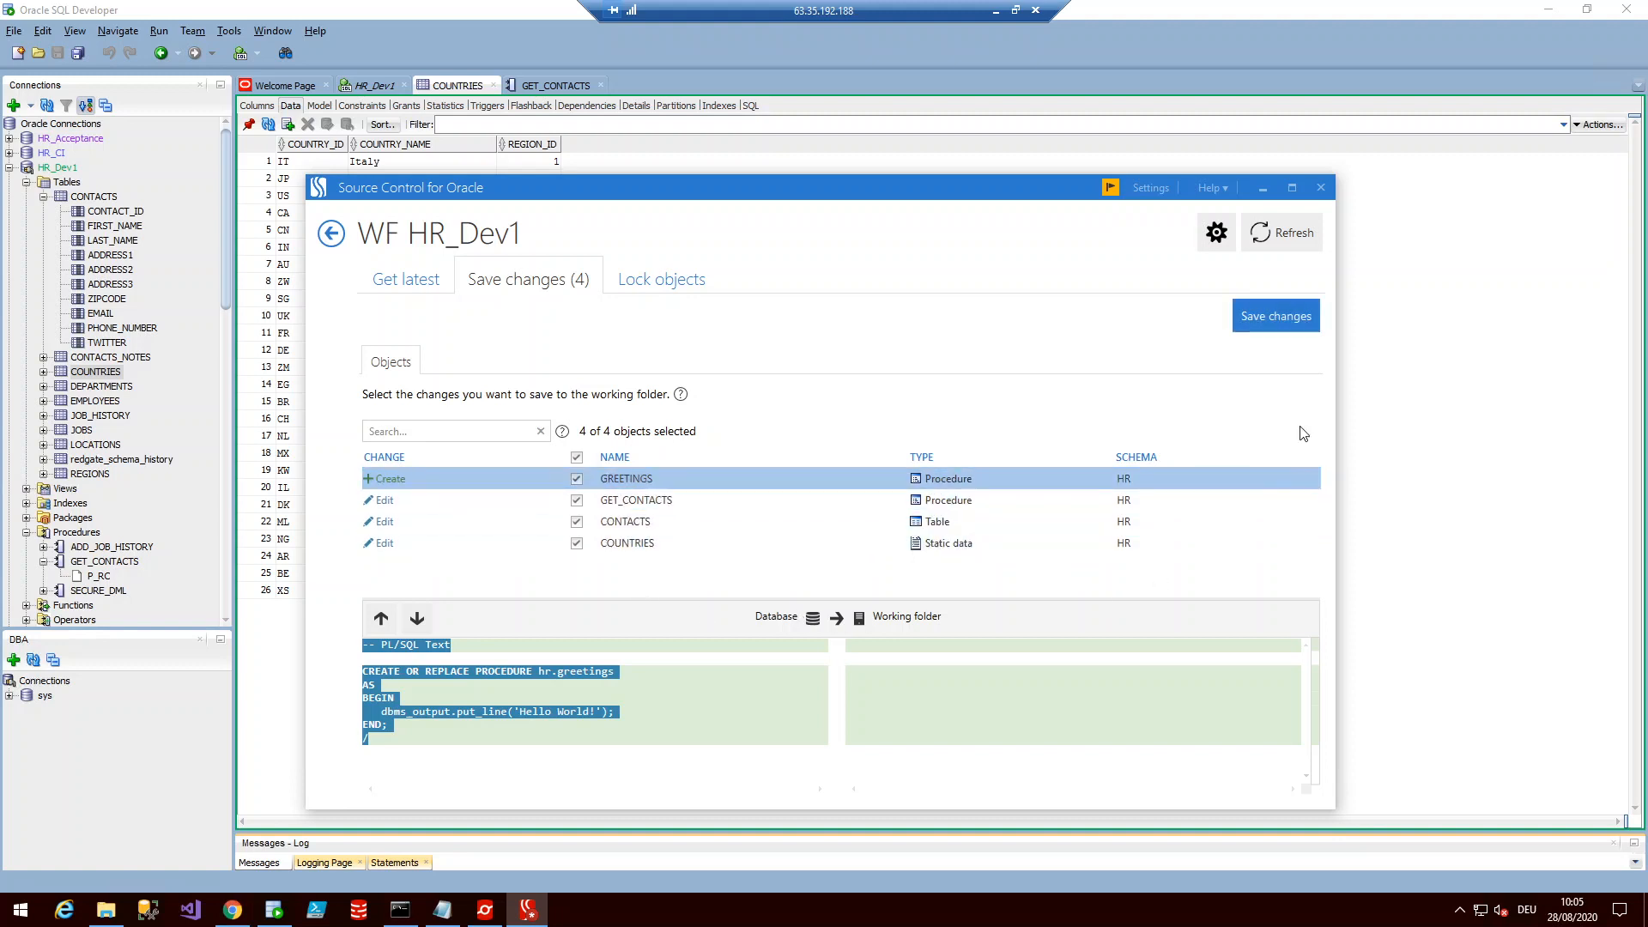
{"action": "left_click", "coordinate": [1294, 322]}
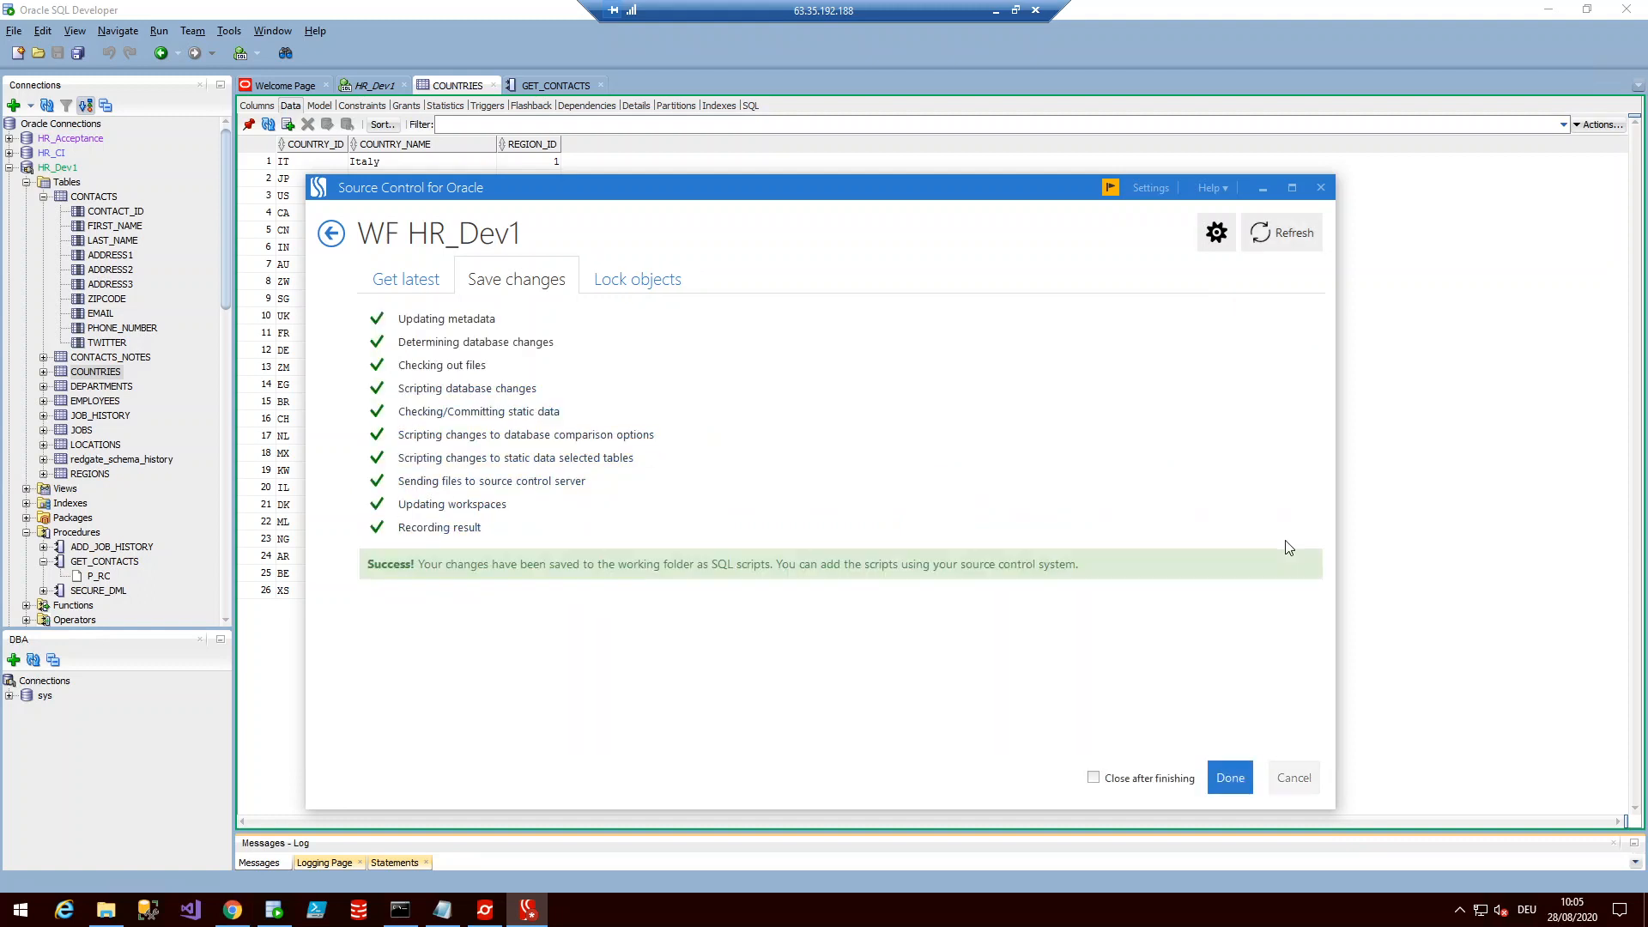
{"action": "left_click", "coordinate": [1231, 777]}
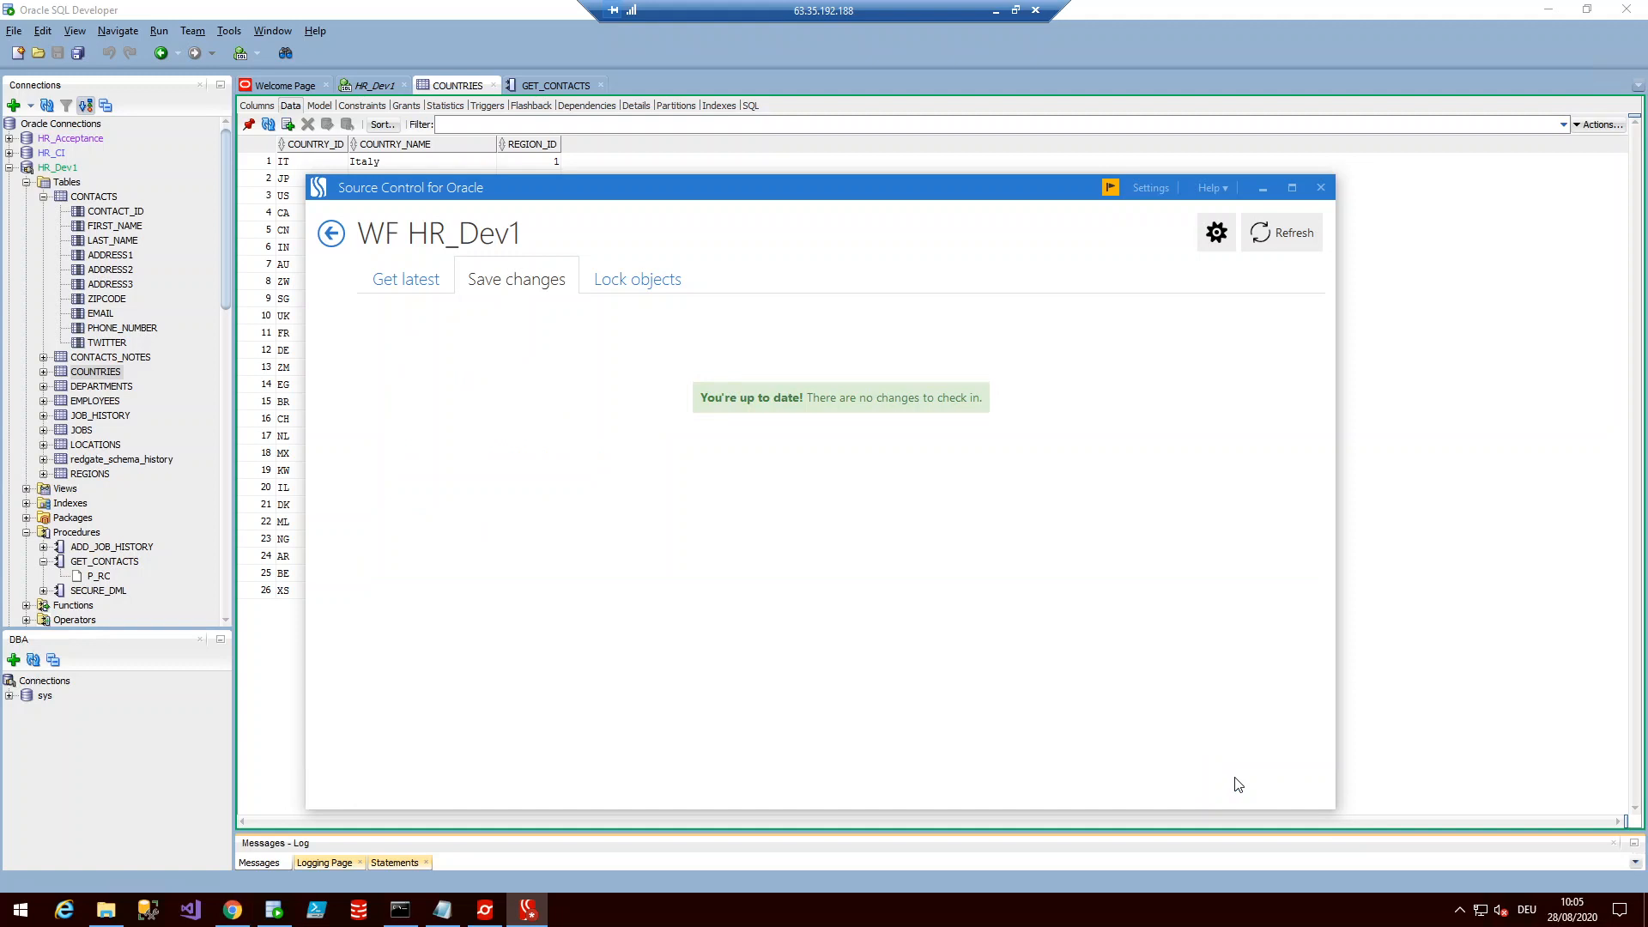
Switch to Redgate Change Control, open the Dev1-hybrid project, and generate and save migration scripts for CONTACTS, GET_CONTACTS and GREETINGS
{"action": "left_click", "coordinate": [485, 910]}
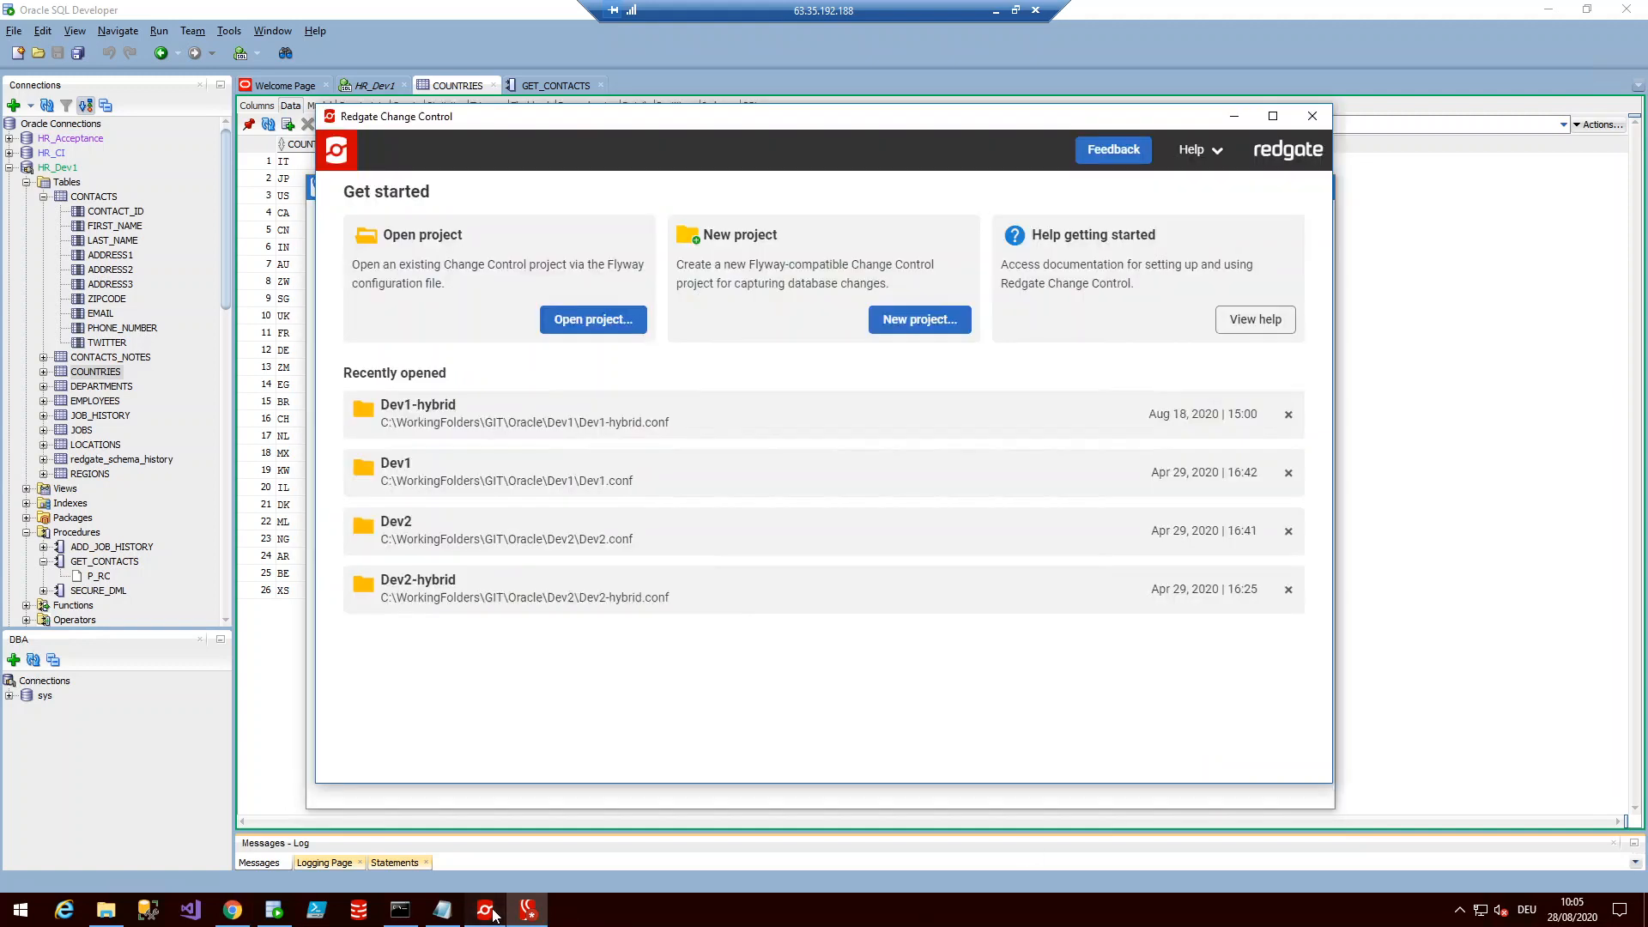
{"action": "left_click", "coordinate": [533, 415]}
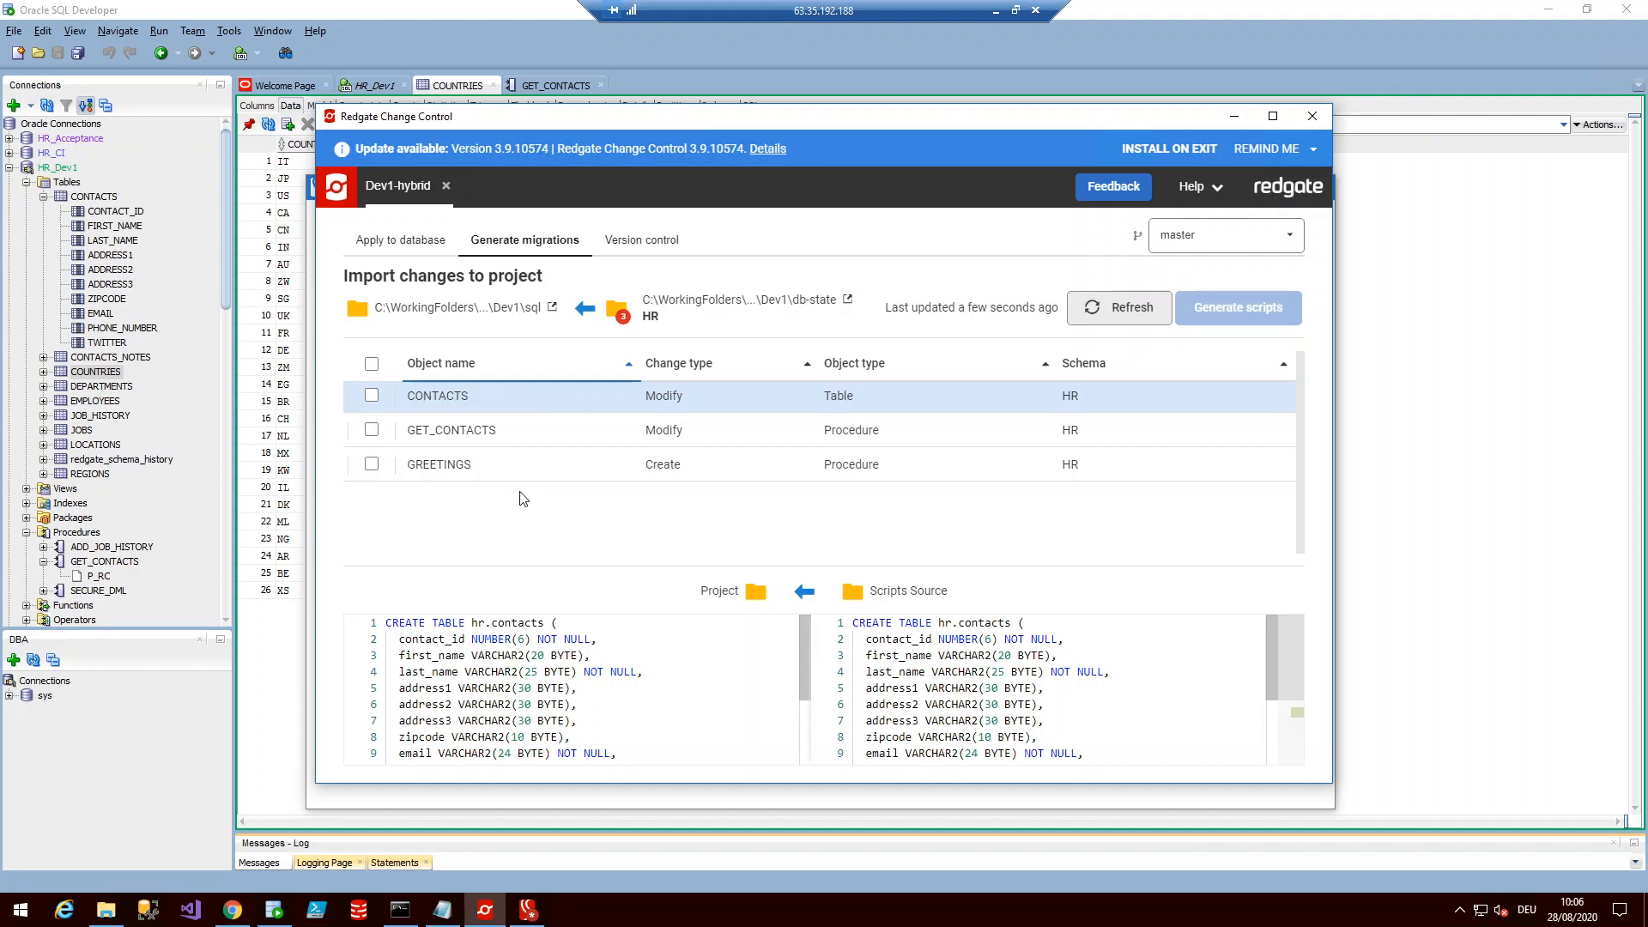
{"action": "left_click", "coordinate": [371, 365]}
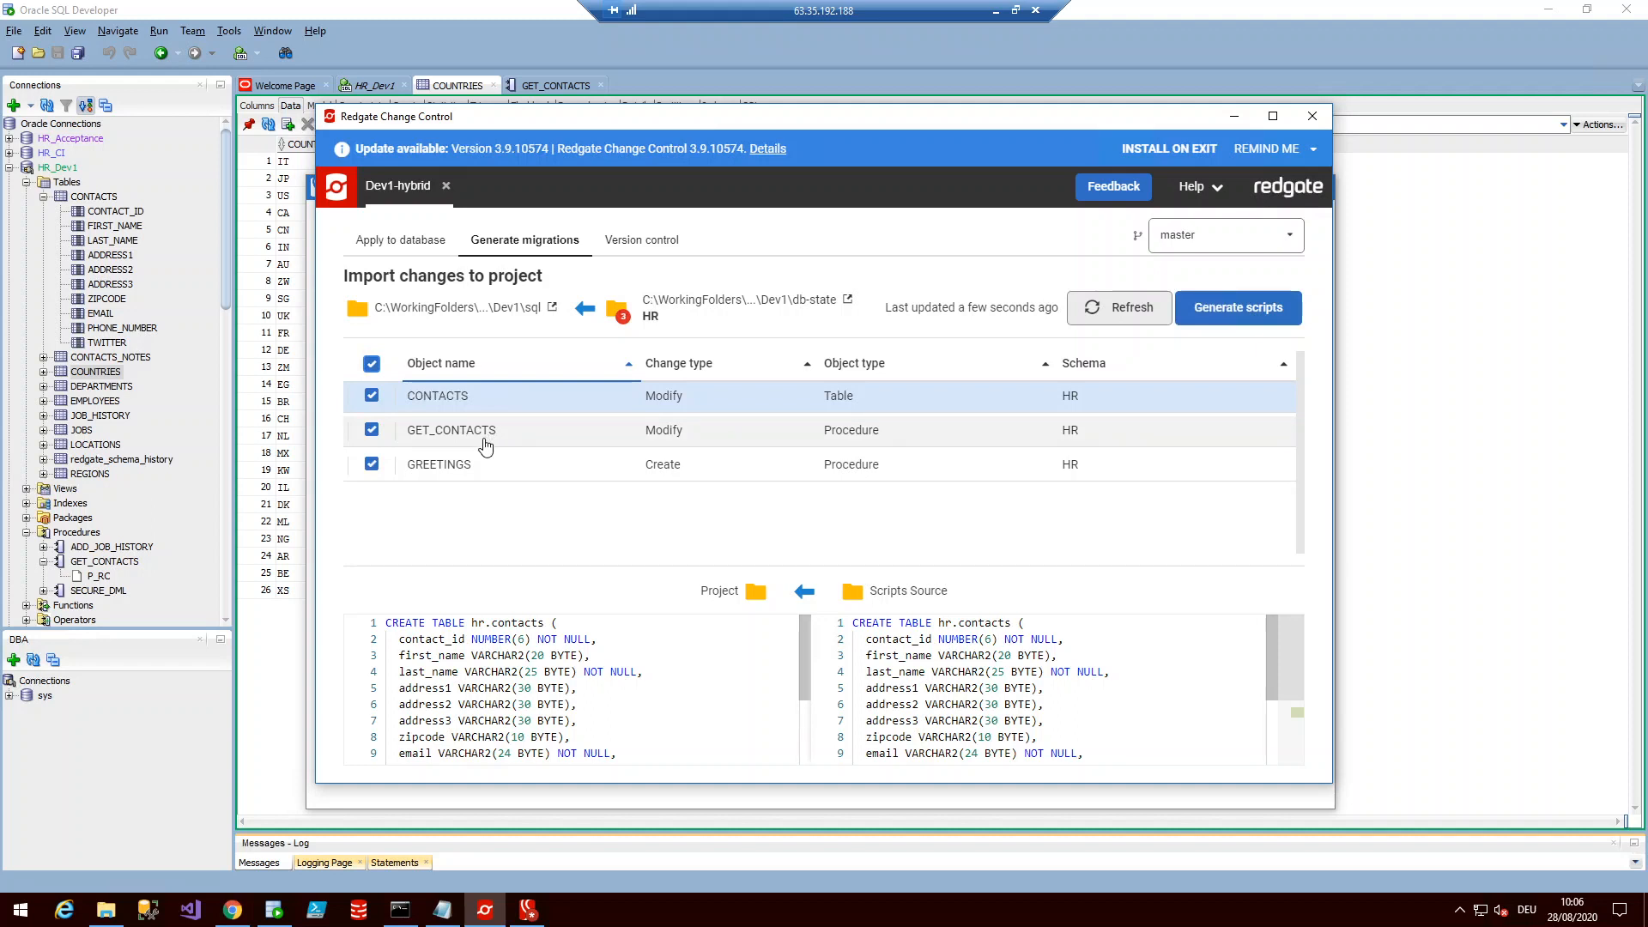
{"action": "left_click", "coordinate": [1287, 320]}
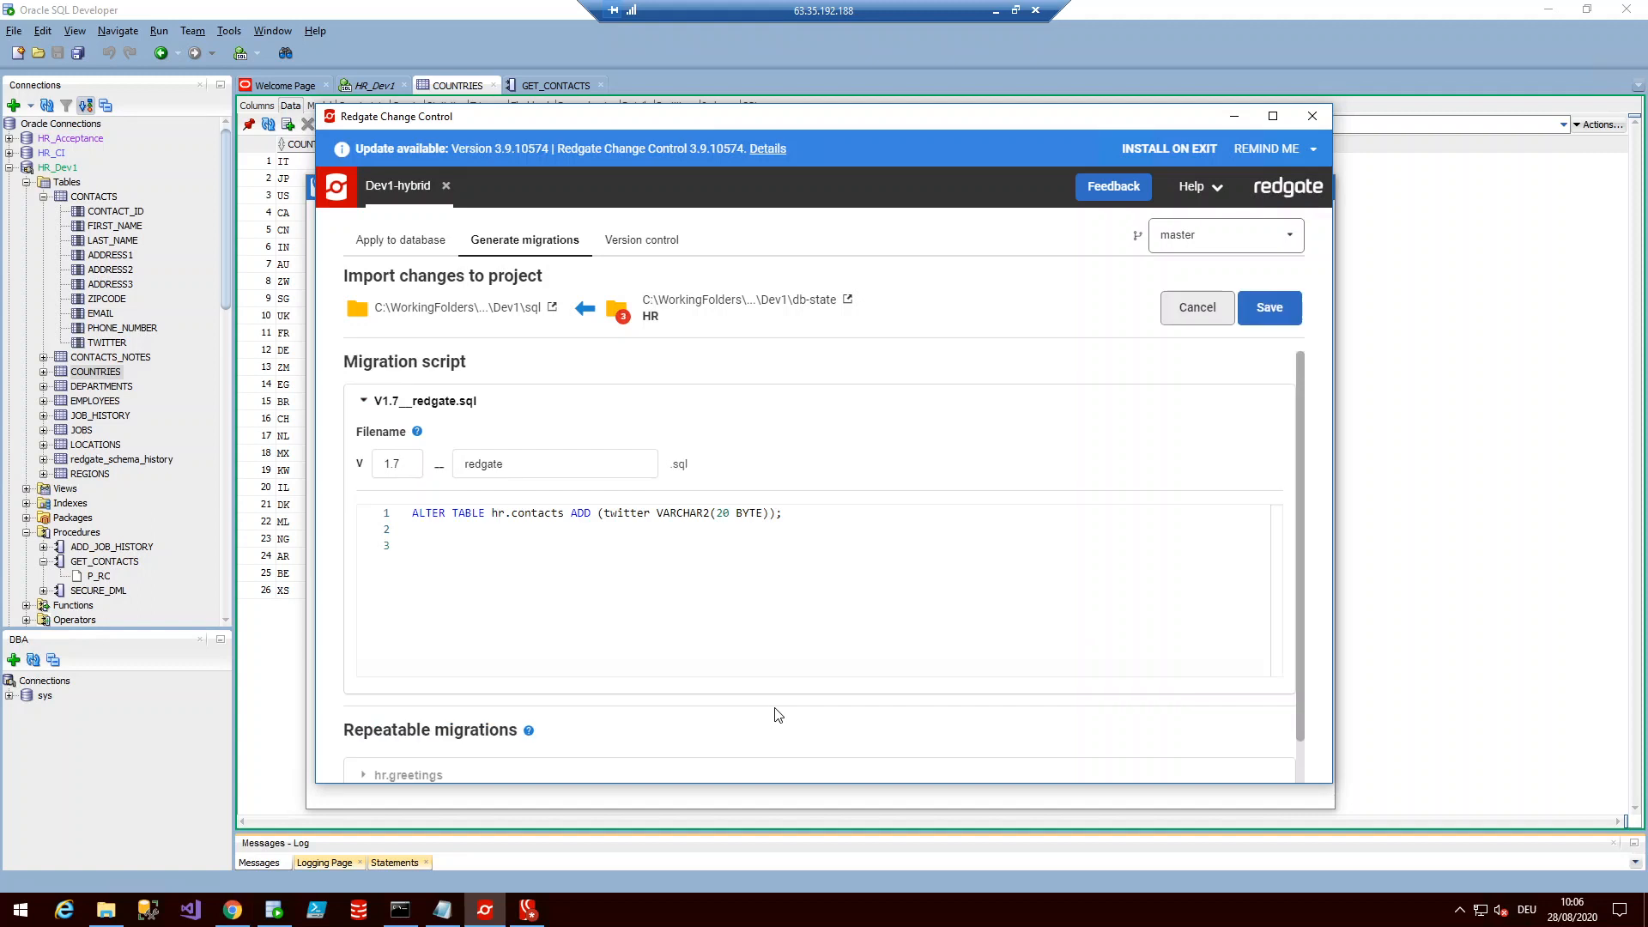
{"action": "left_click", "coordinate": [1274, 317]}
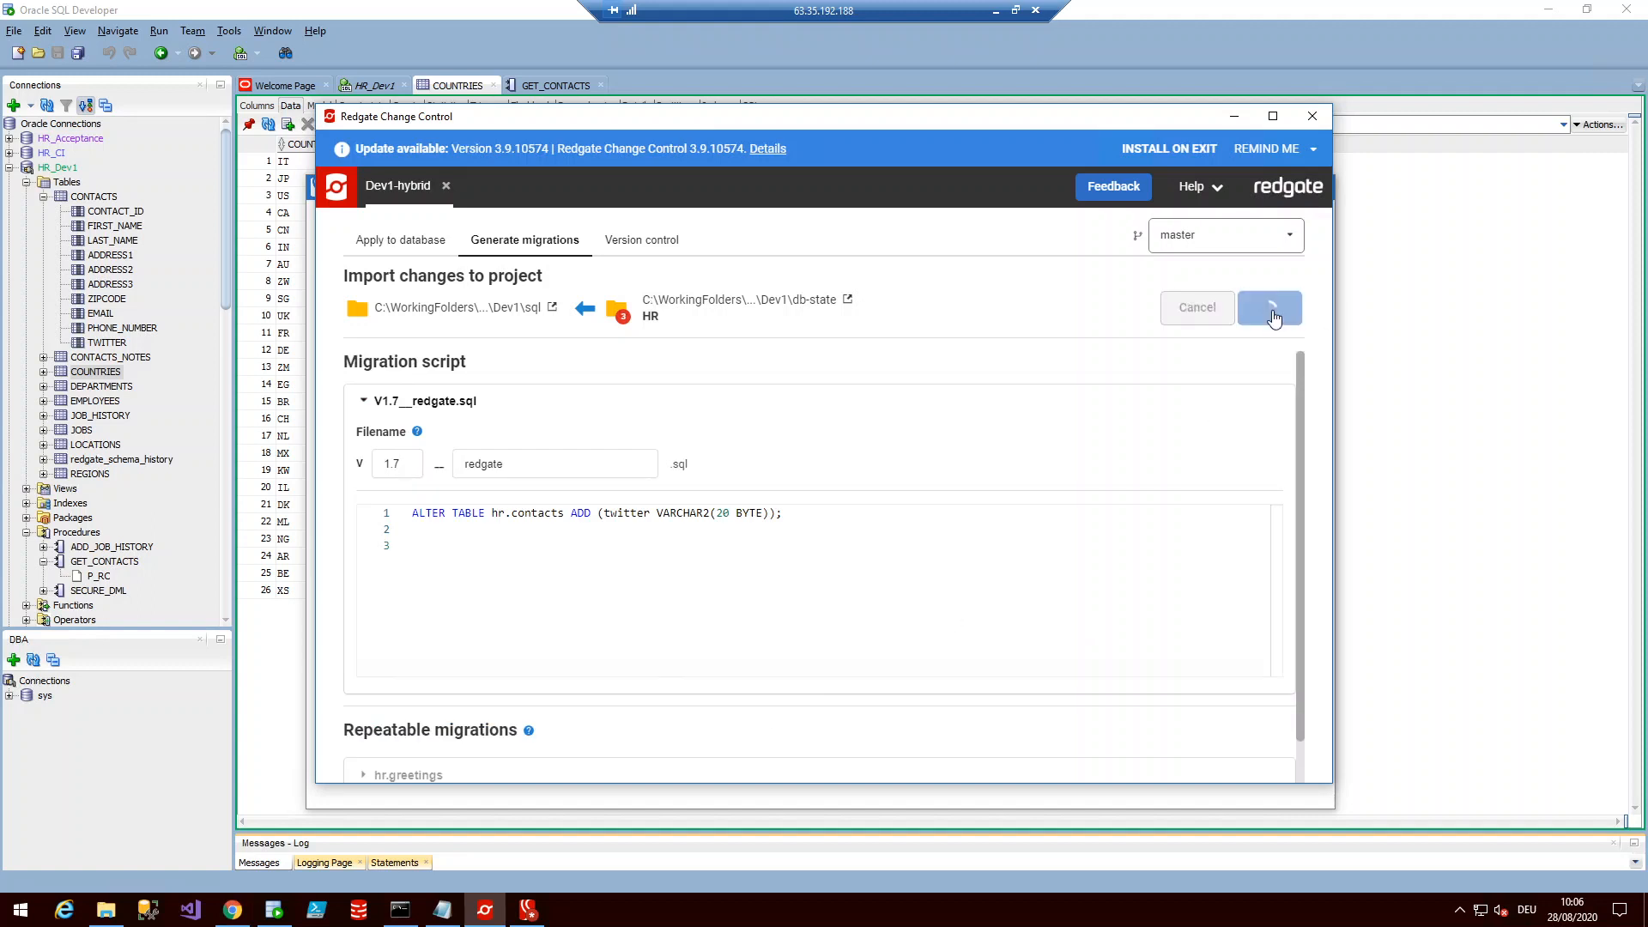
{"action": "left_click", "coordinate": [1272, 320]}
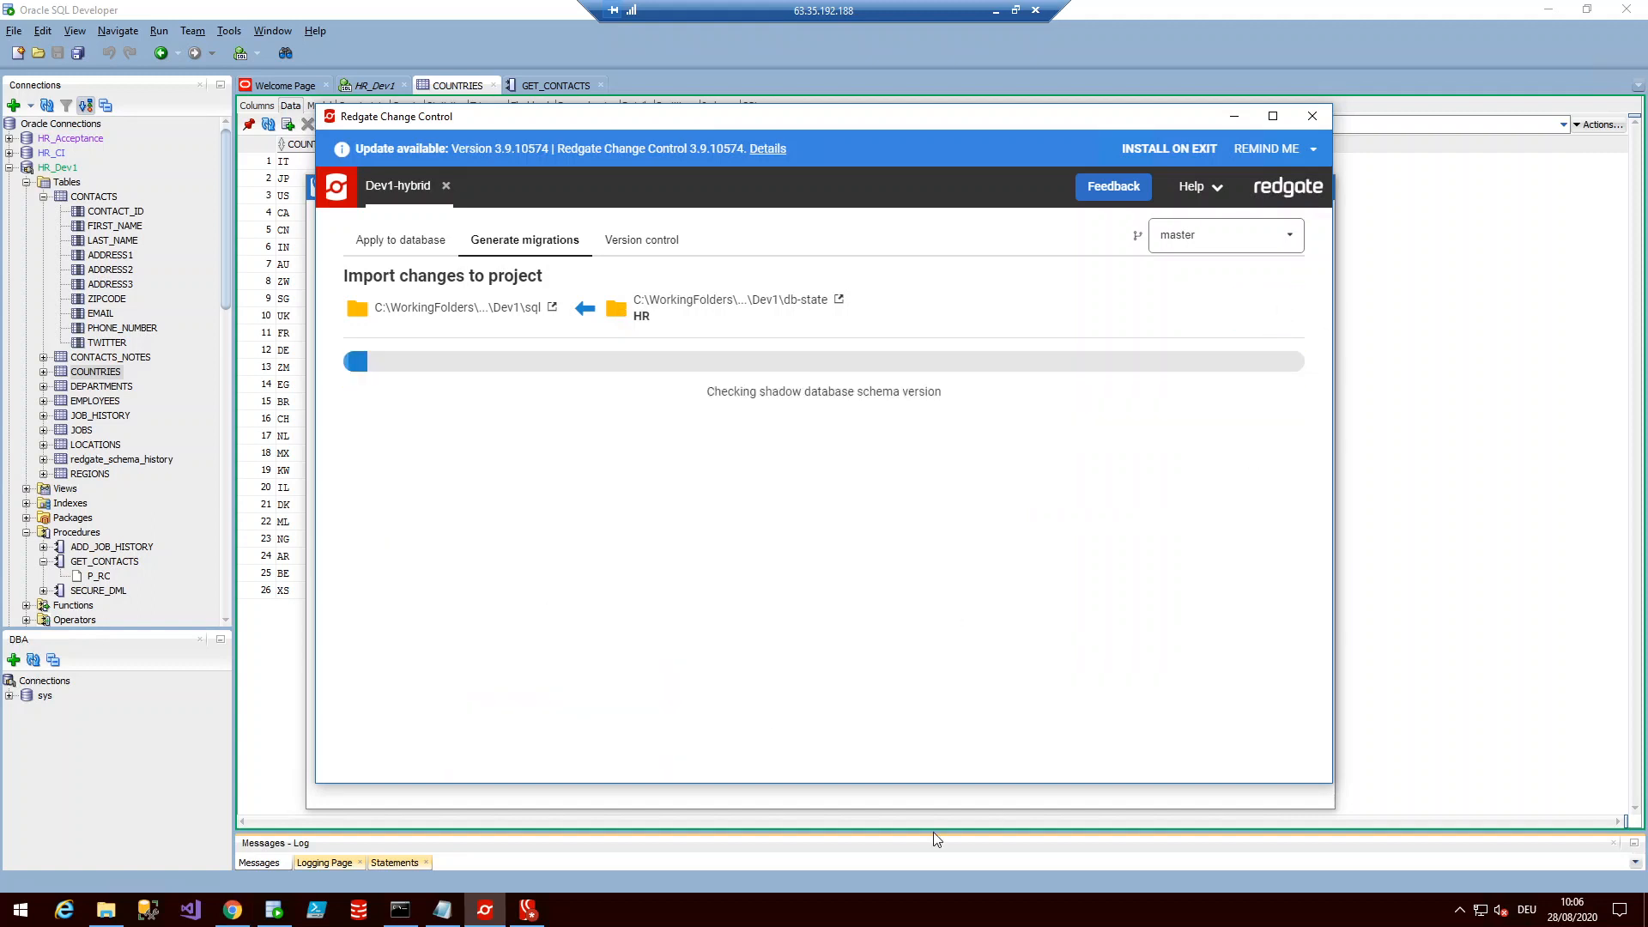
Switch to the Command Prompt and run the prepared dco_soco_dev1_prod.bat script to create the data migration script
{"action": "left_click", "coordinate": [400, 909]}
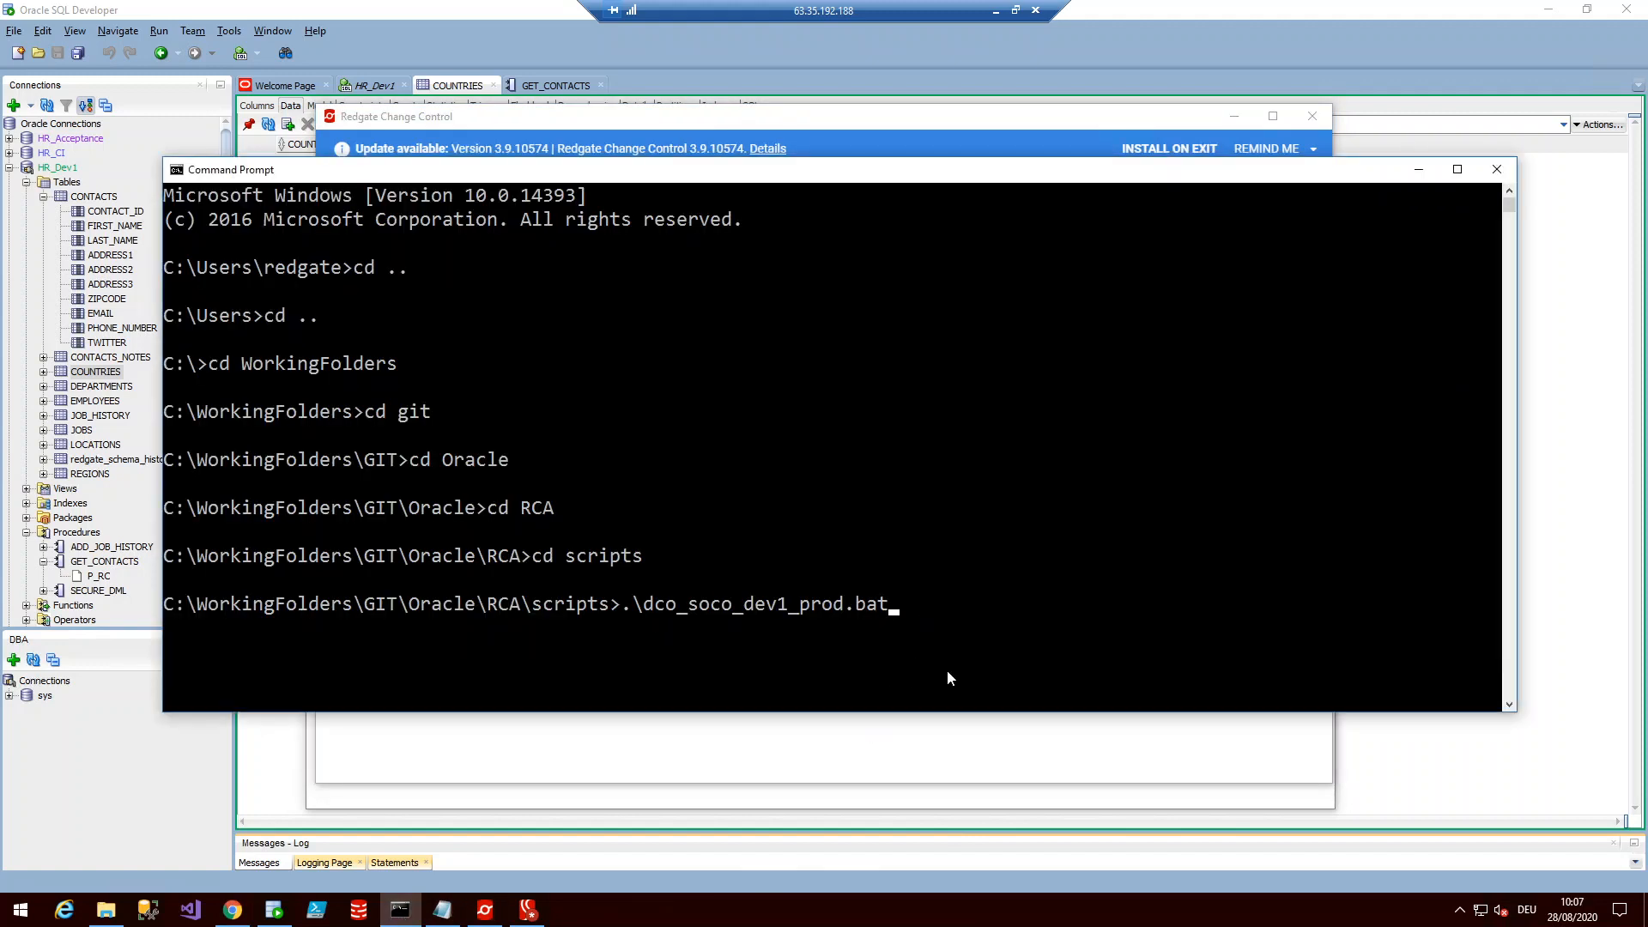
{"action": "key", "text": "Return"}
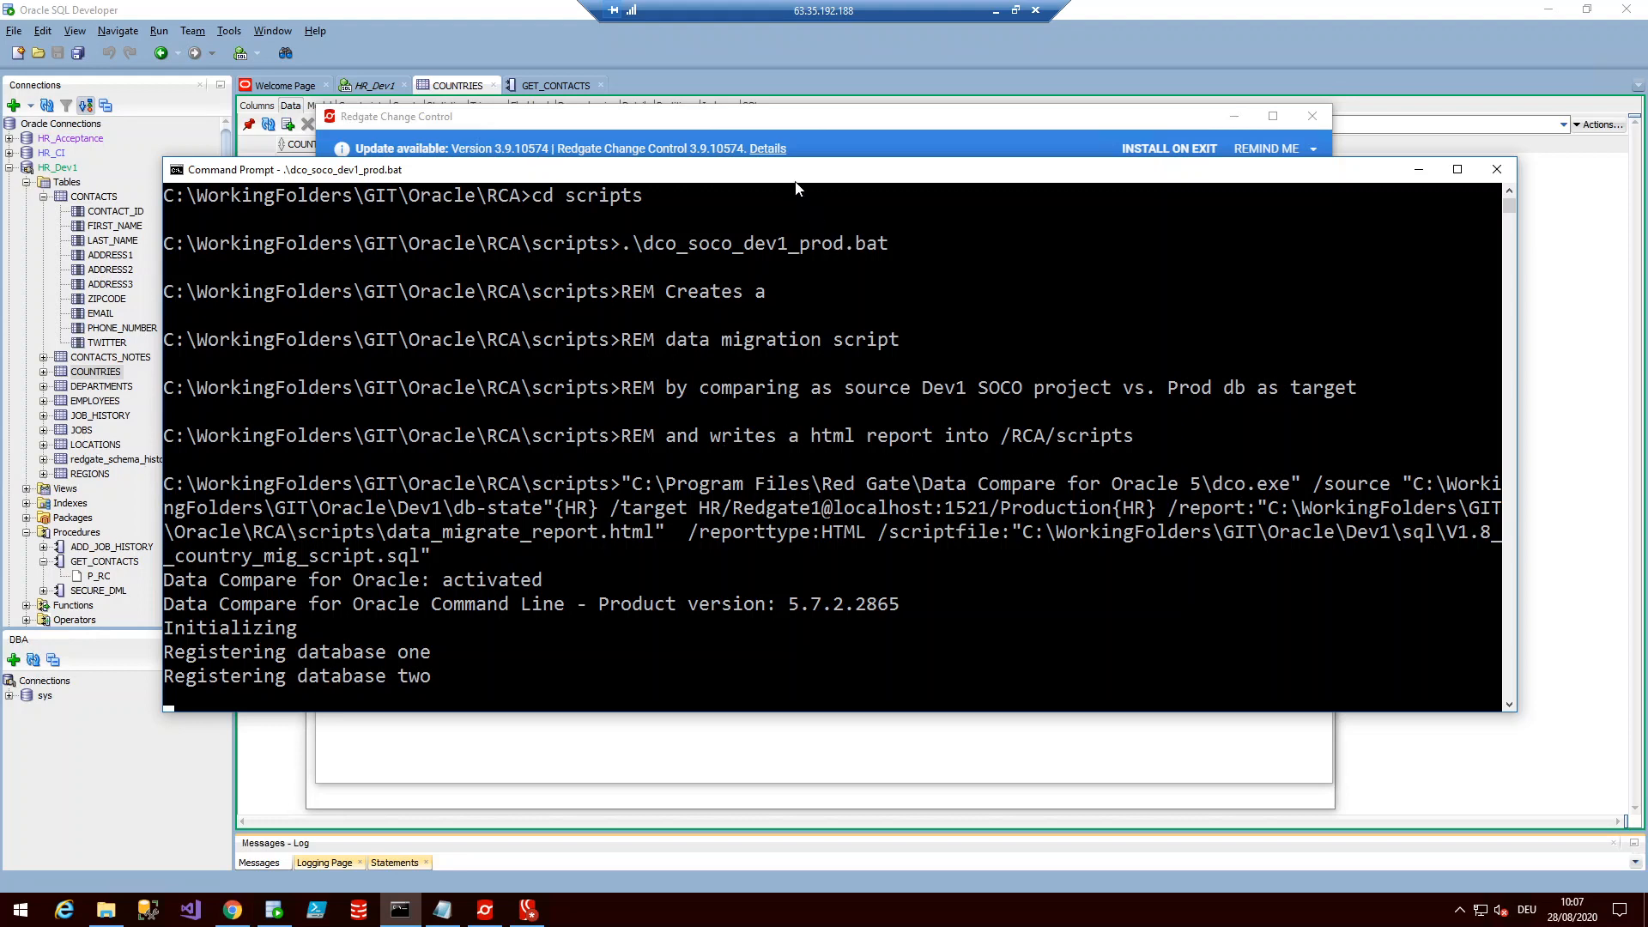
Switch to Redgate Change Control, commit all 12 files with the message "added twitter, new Proc, get address and country code", and push the commits
{"action": "left_click_drag", "start_coordinate": [764, 171], "coordinate": [816, 280]}
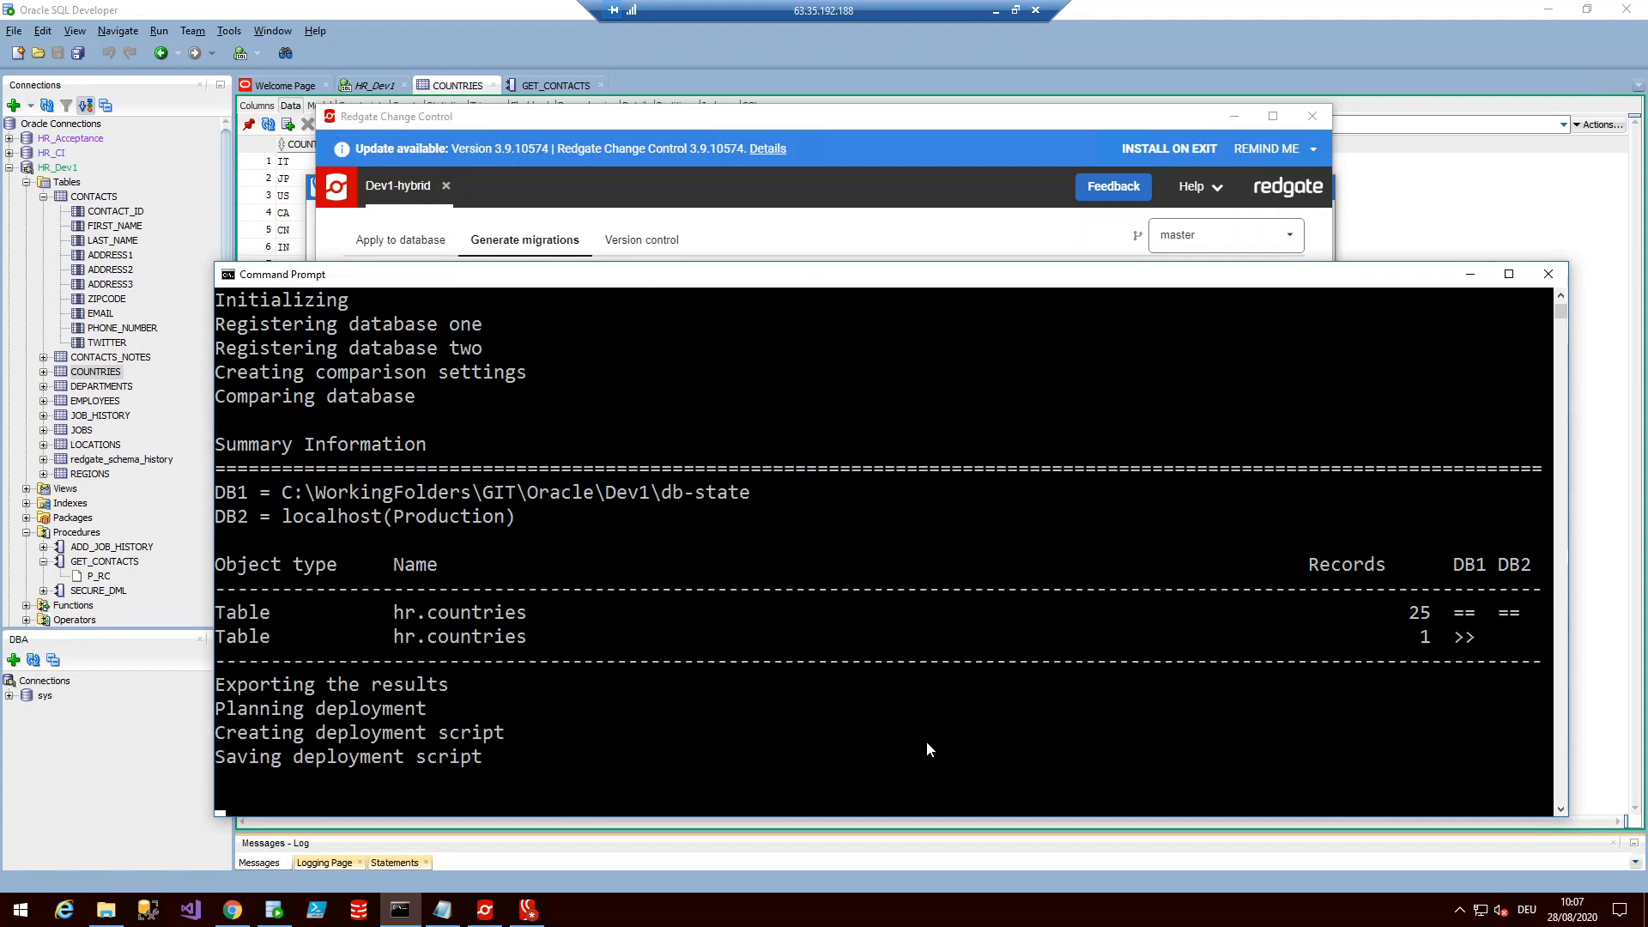
{"action": "left_click", "coordinate": [1021, 118]}
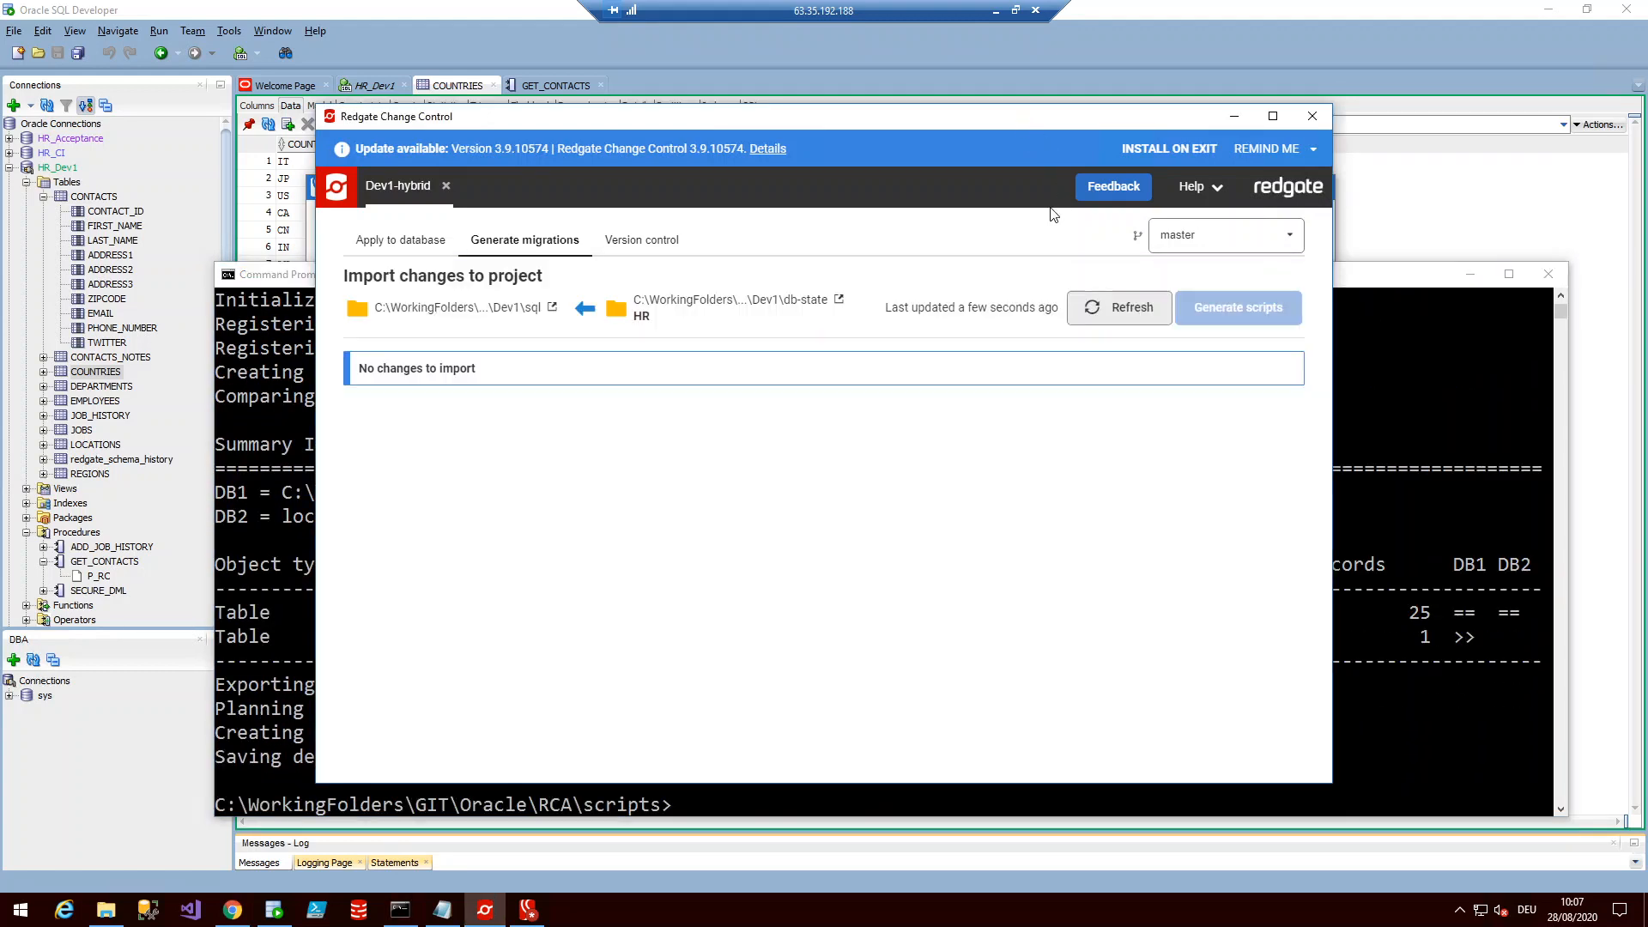
{"action": "left_click", "coordinate": [650, 242]}
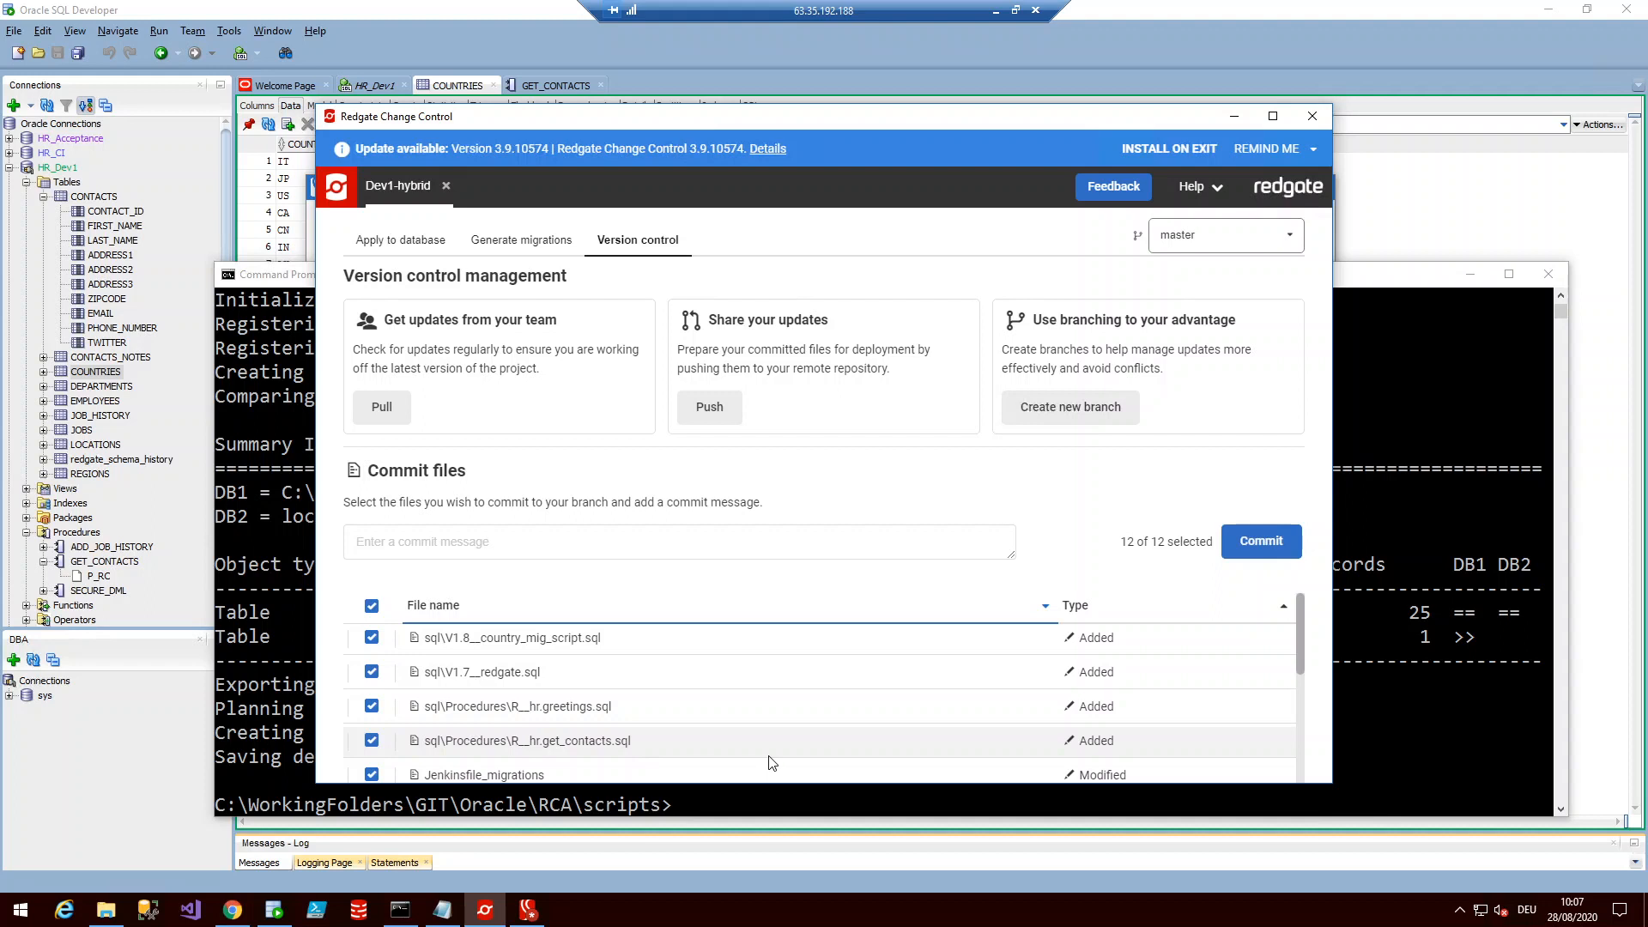
{"action": "left_click", "coordinate": [721, 544]}
{"action": "type", "text": "added"}
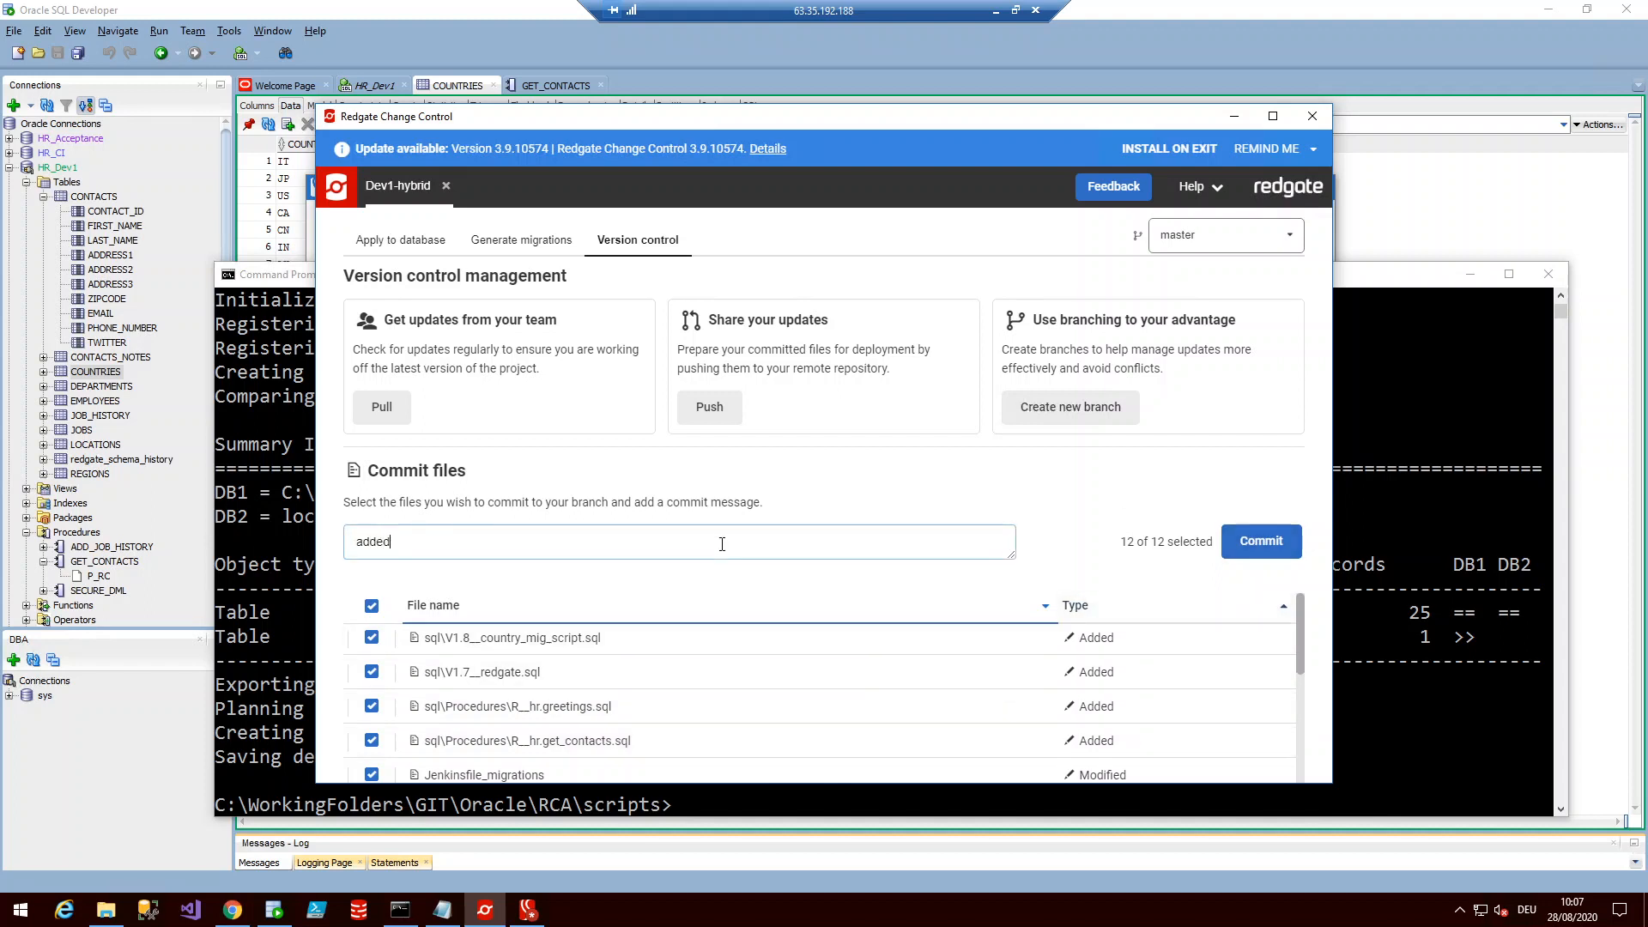
{"action": "type", "text": " twitter, new Proc, get address and coint"}
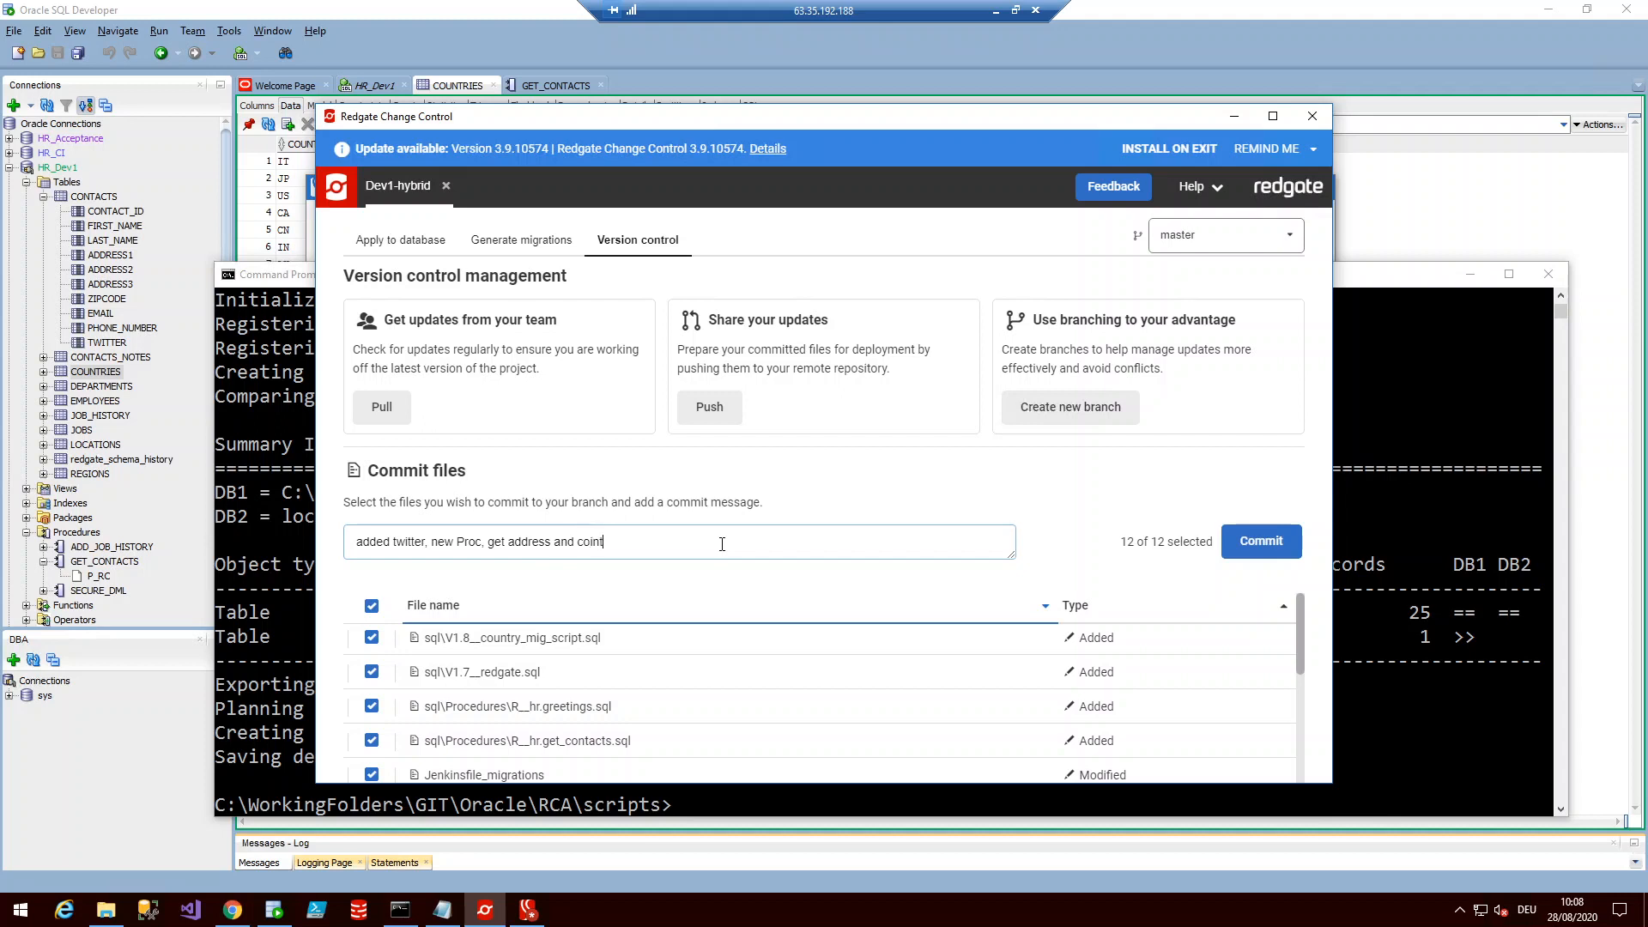
{"action": "type", "text": "untry code"}
{"action": "left_click", "coordinate": [1261, 543]}
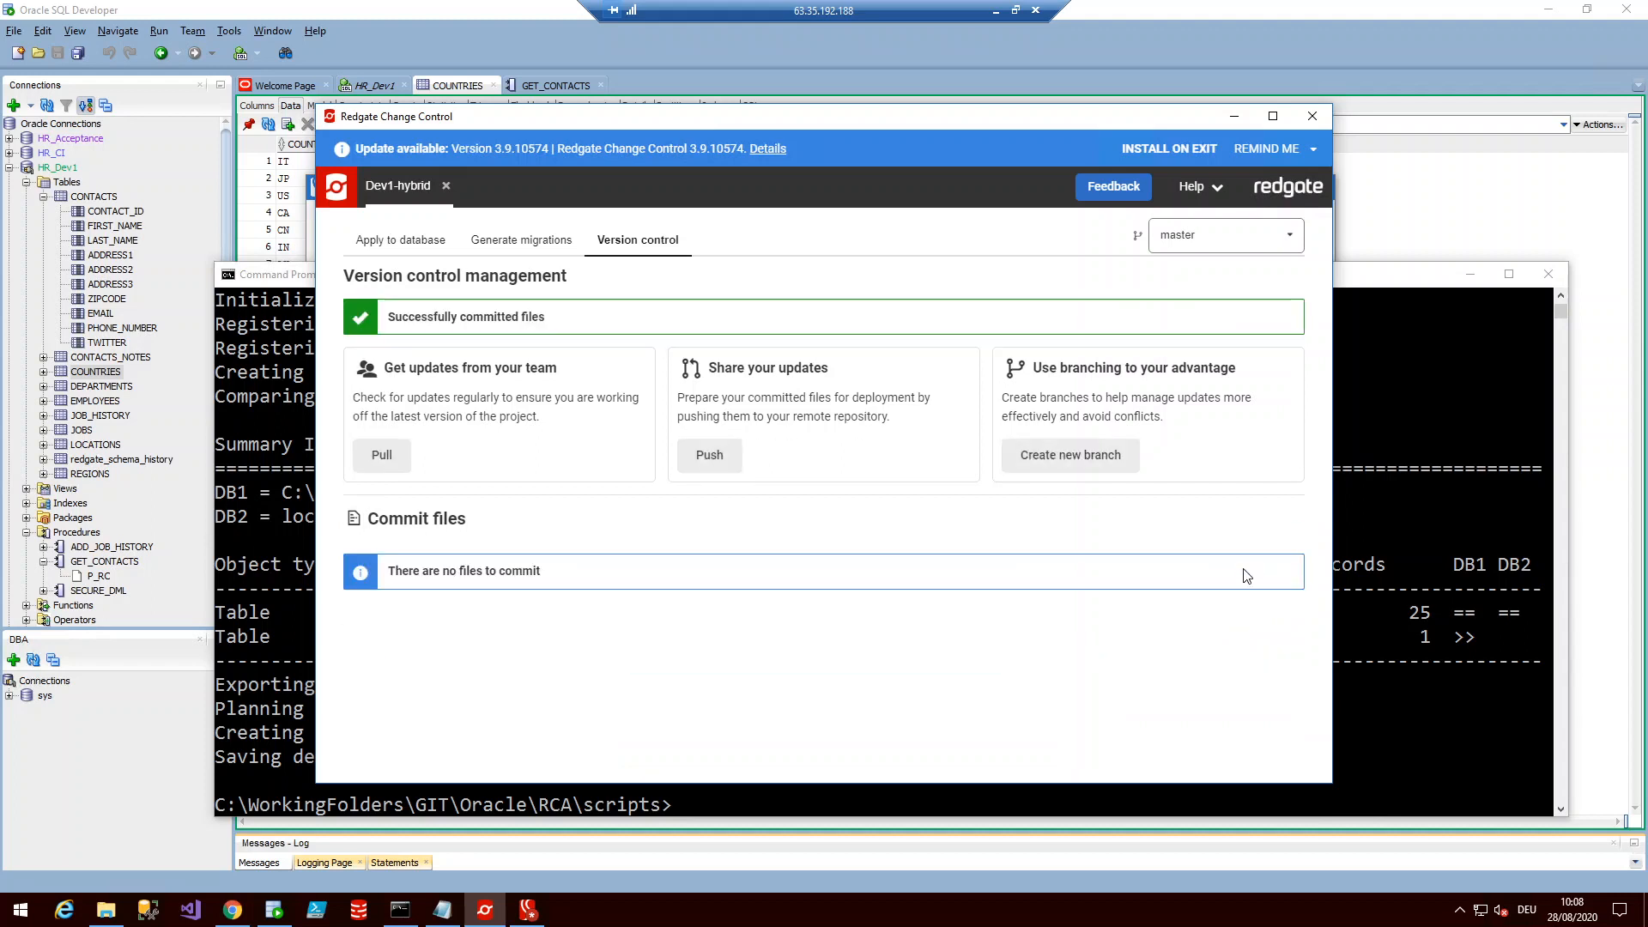
{"action": "left_click", "coordinate": [730, 466]}
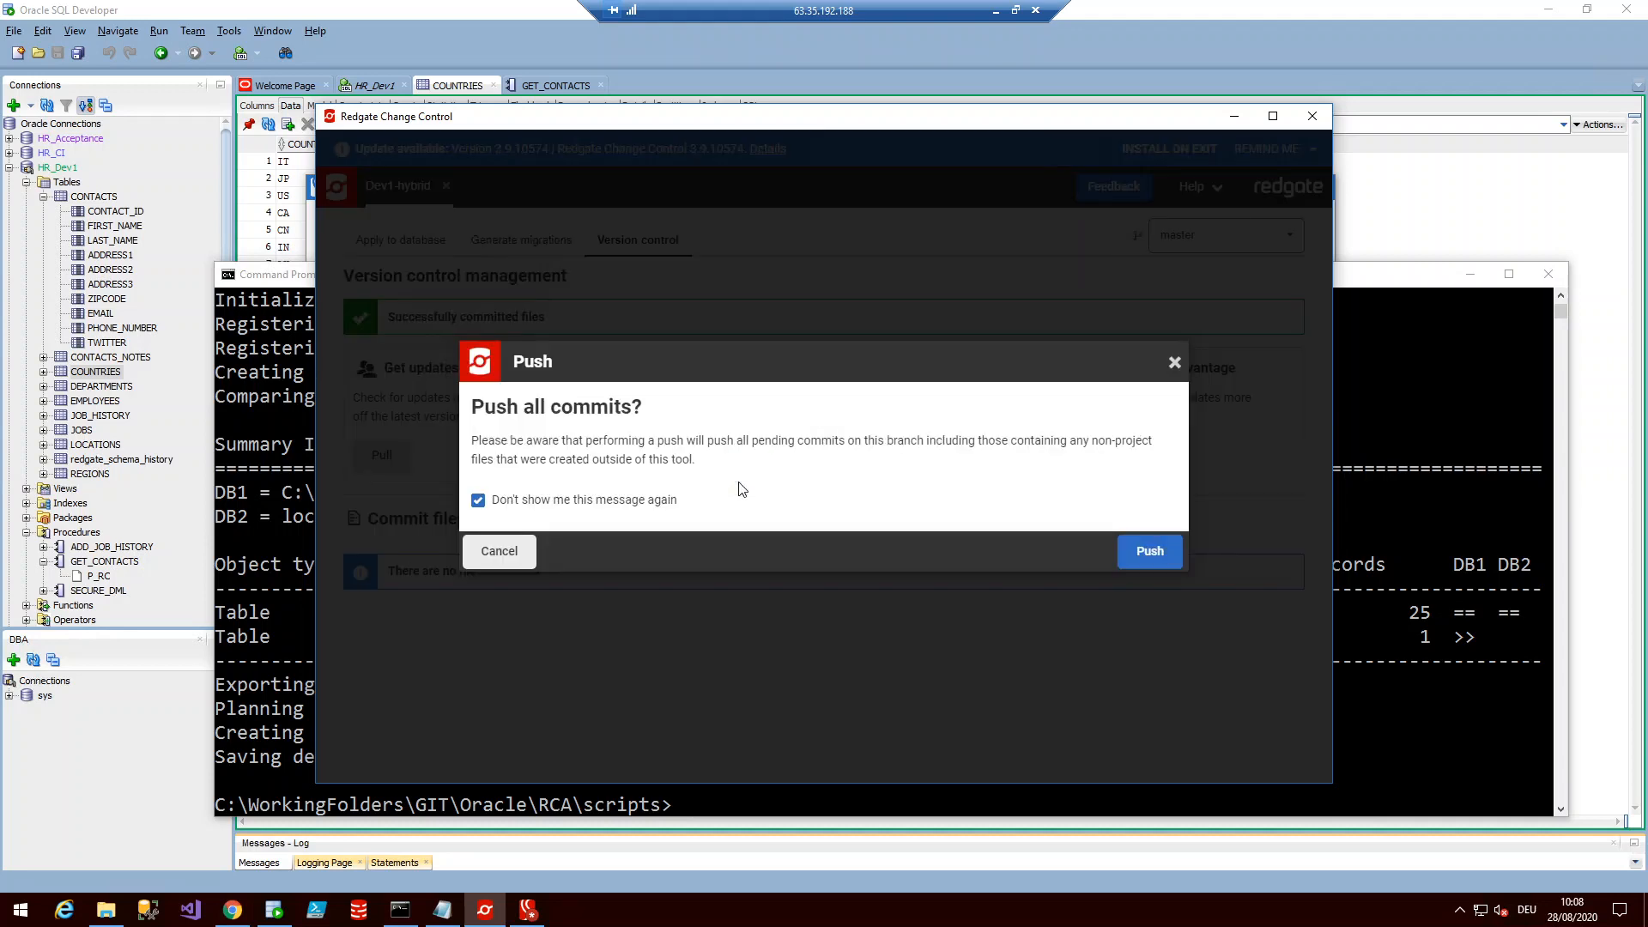
{"action": "left_click", "coordinate": [1122, 553]}
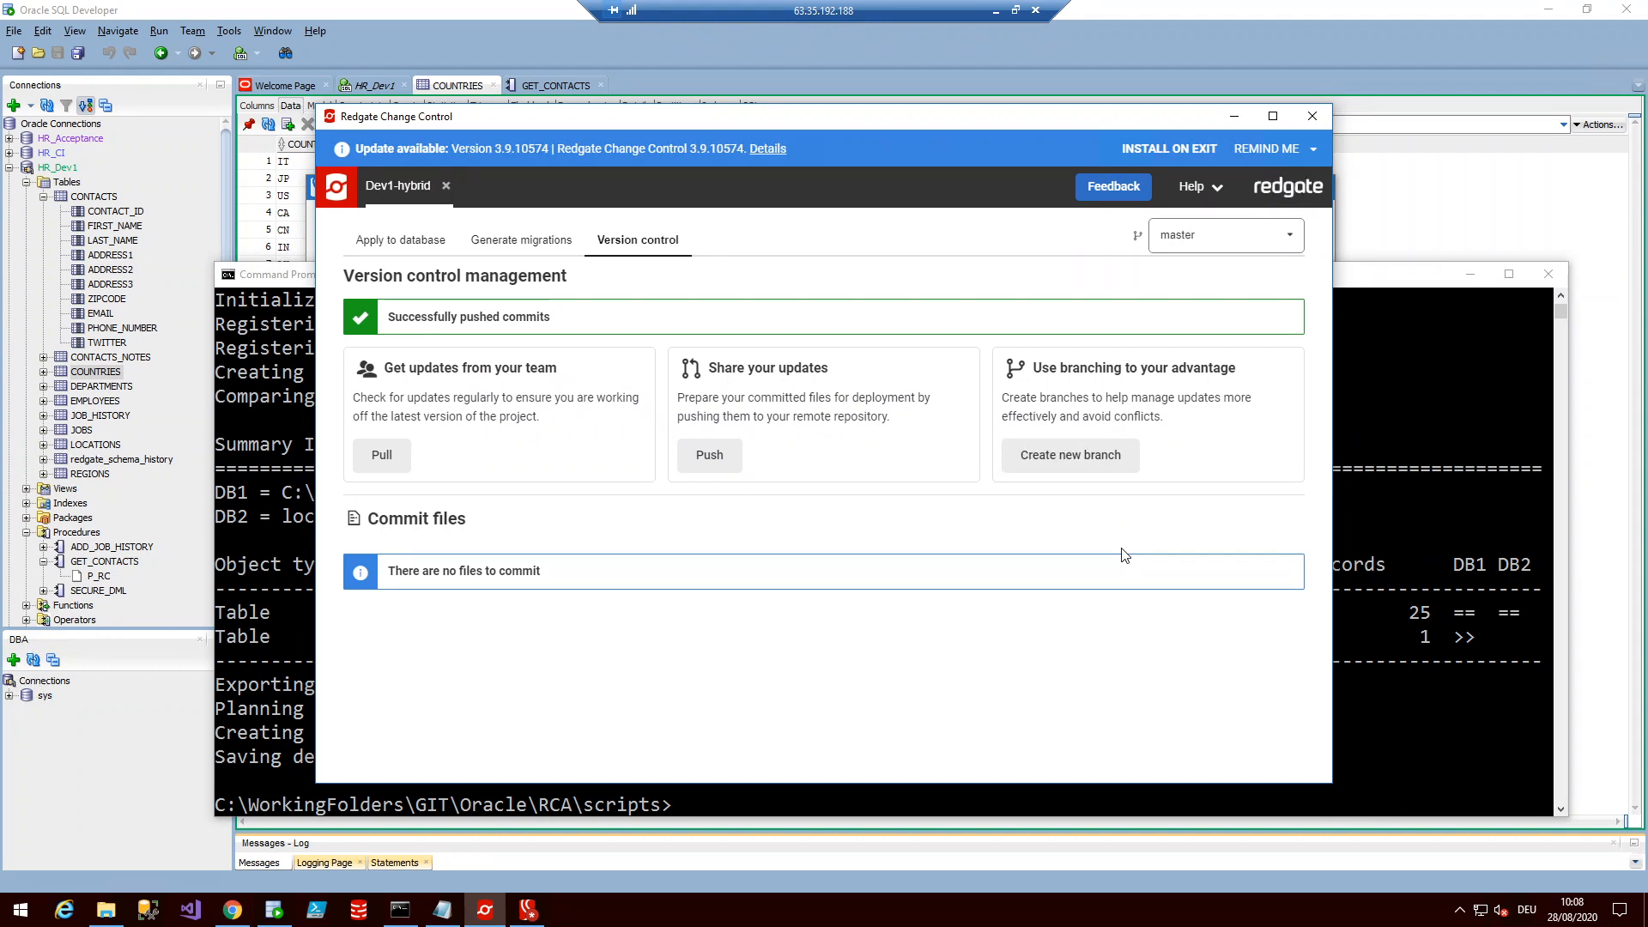
Switch to Jenkins in Chrome, open run 407 of Oracle DevOps (migrations), and approve the release to Production at the approval gate
{"action": "left_click", "coordinate": [232, 911]}
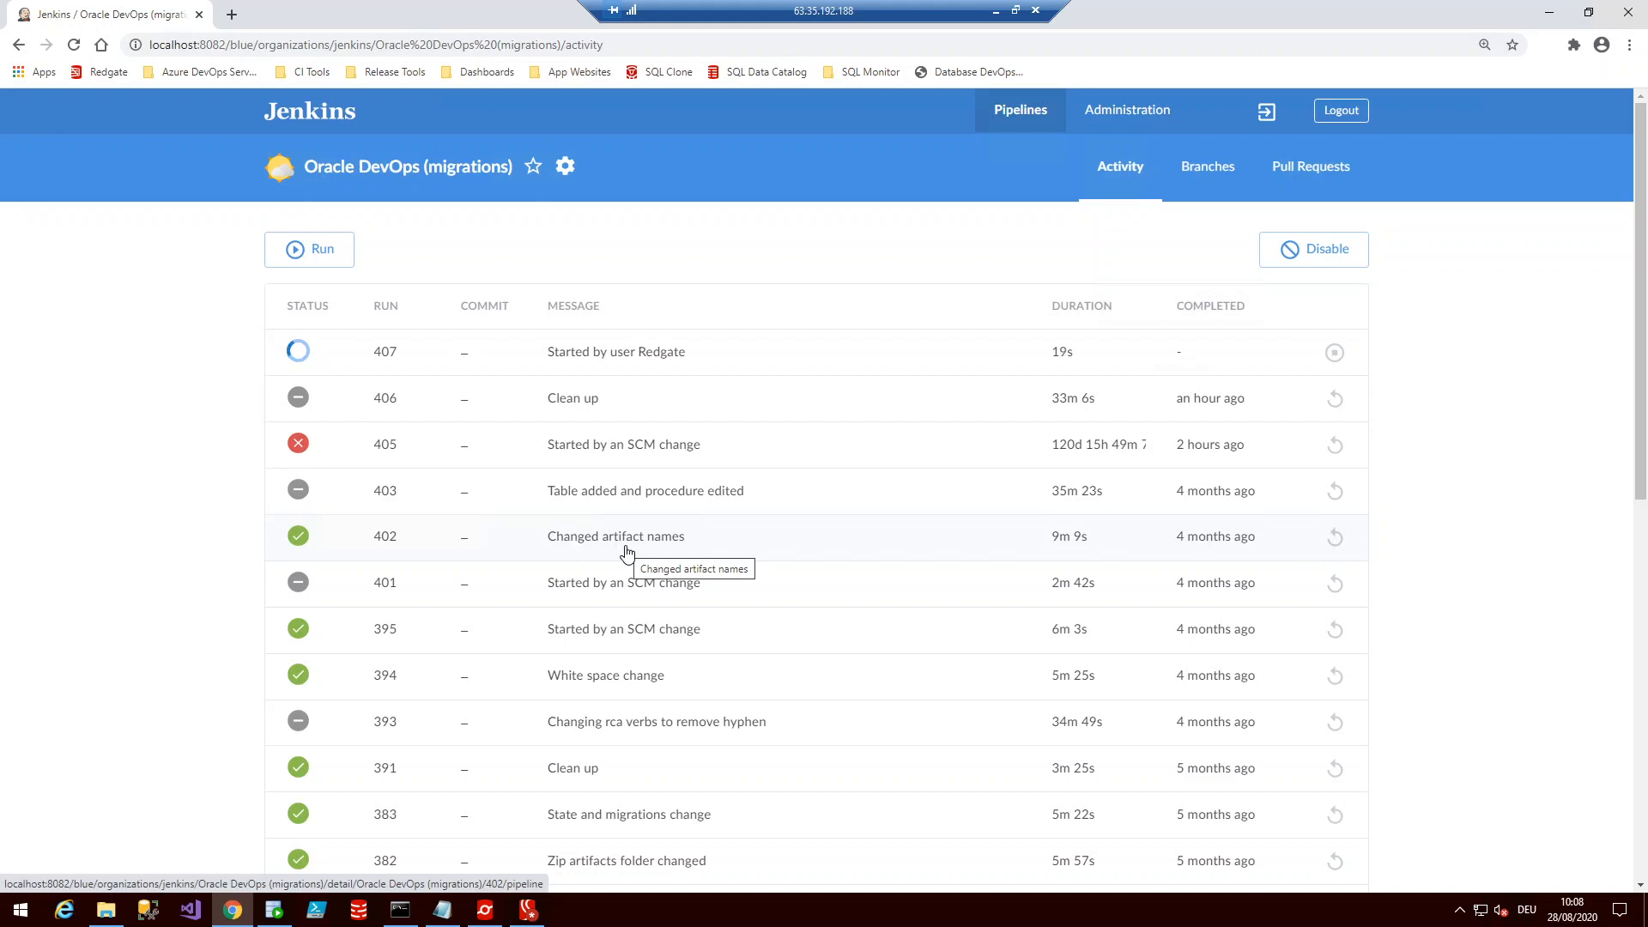
{"action": "left_click", "coordinate": [653, 359]}
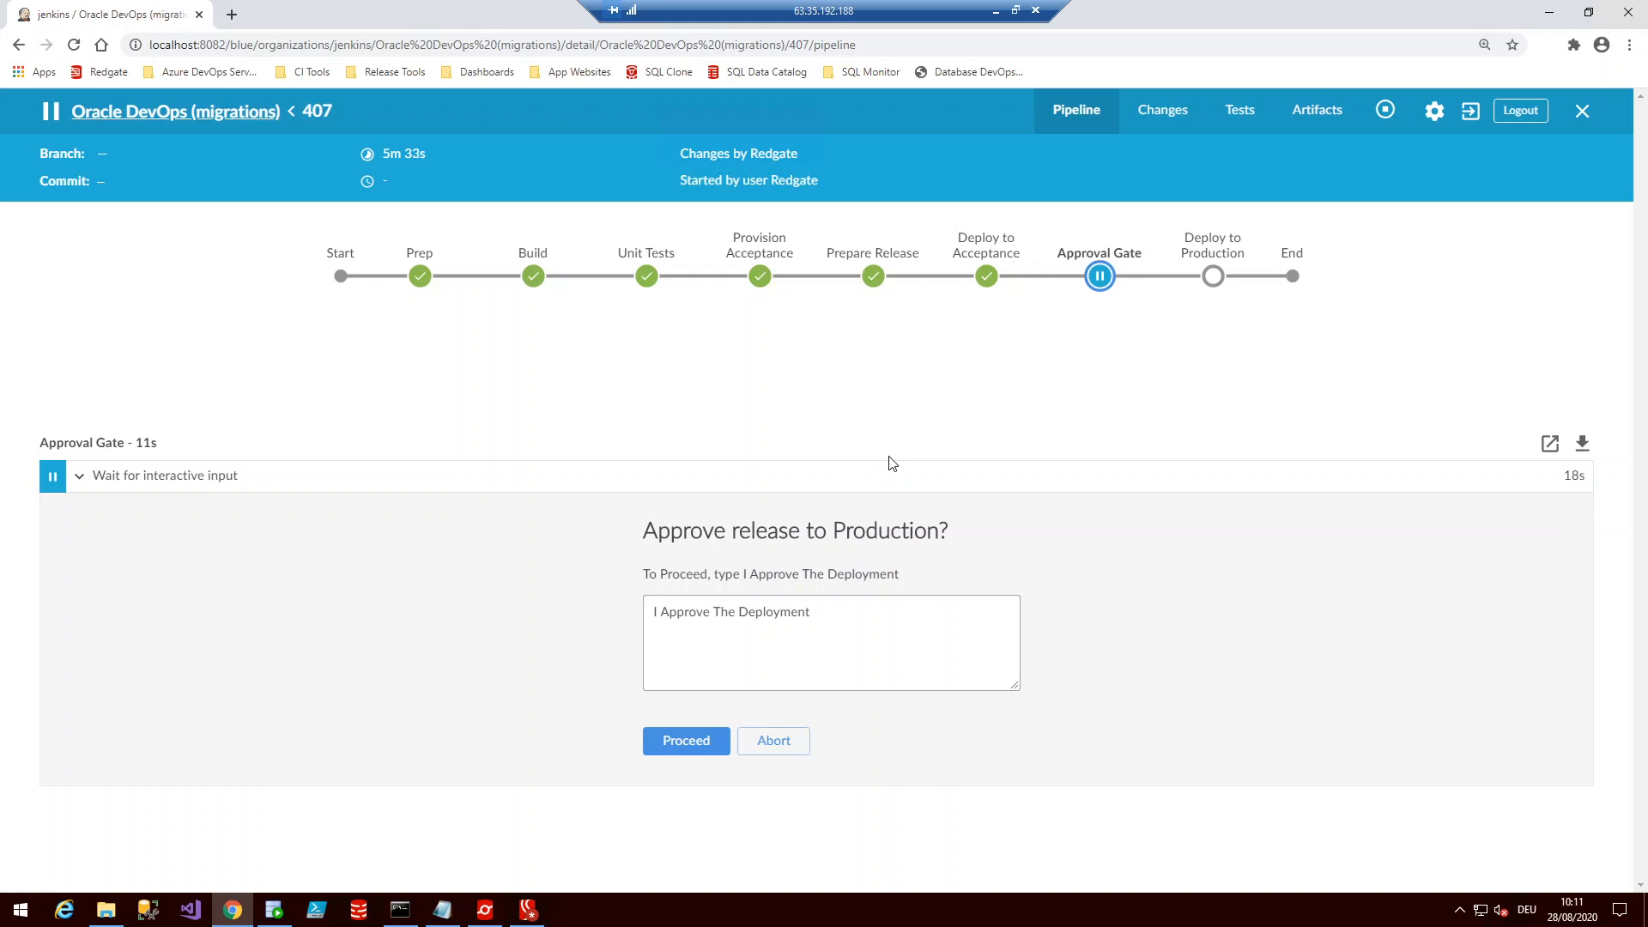
{"action": "left_click", "coordinate": [685, 742]}
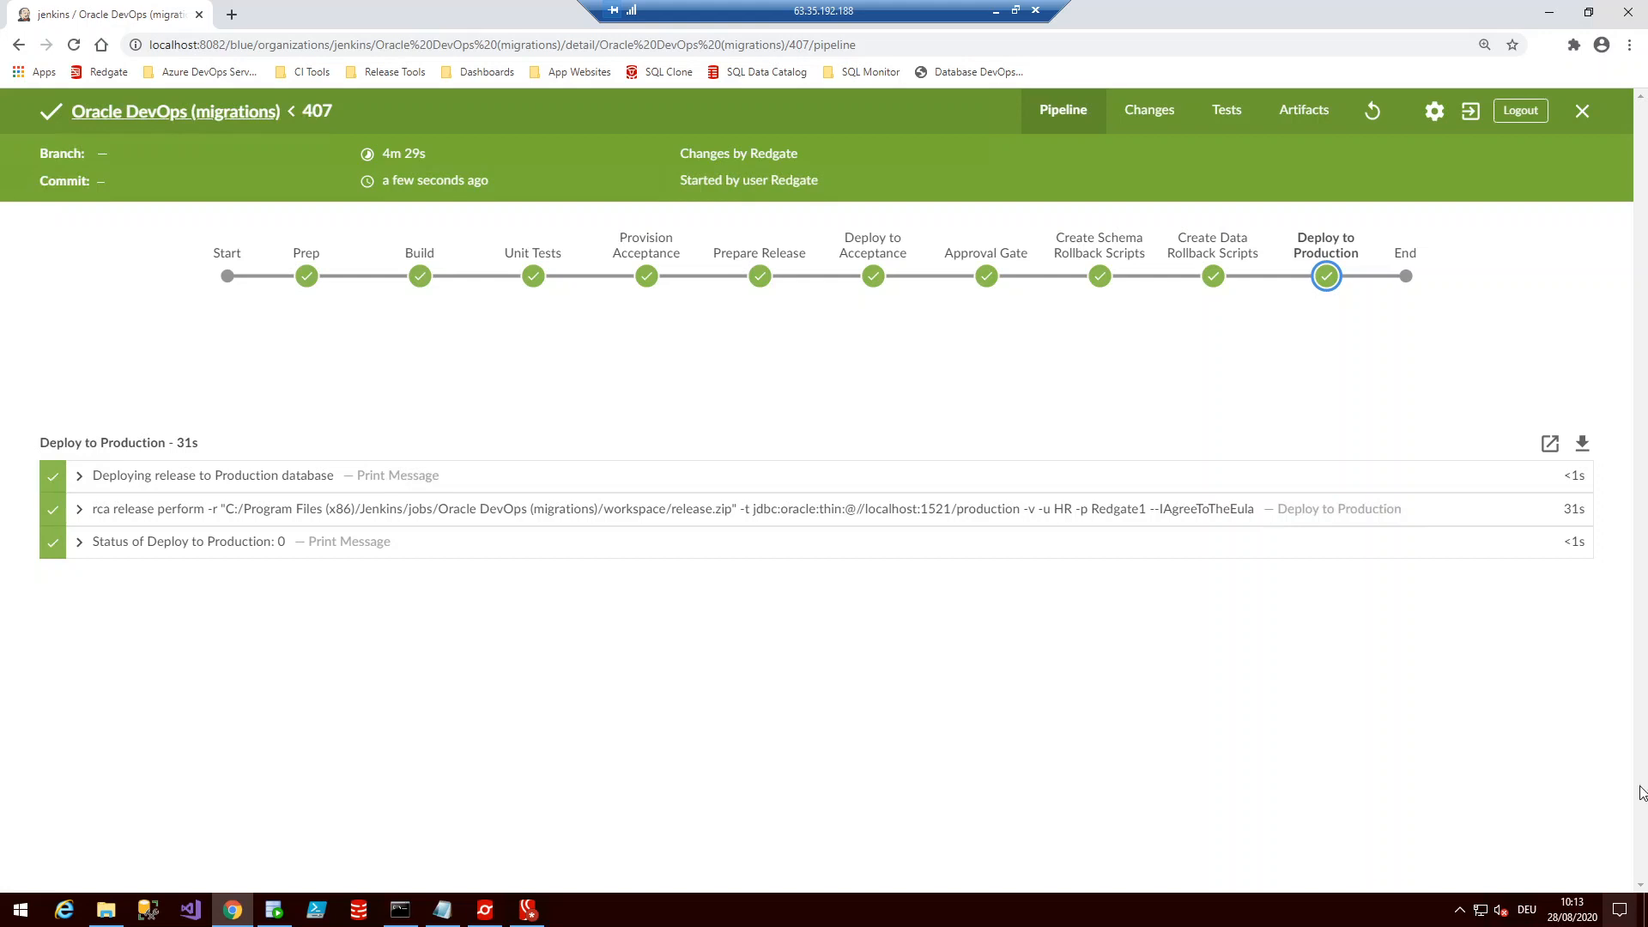
Open the release/output/changeReport.html artifact of run 407 to examine the deployed changes
{"action": "left_click", "coordinate": [1312, 121]}
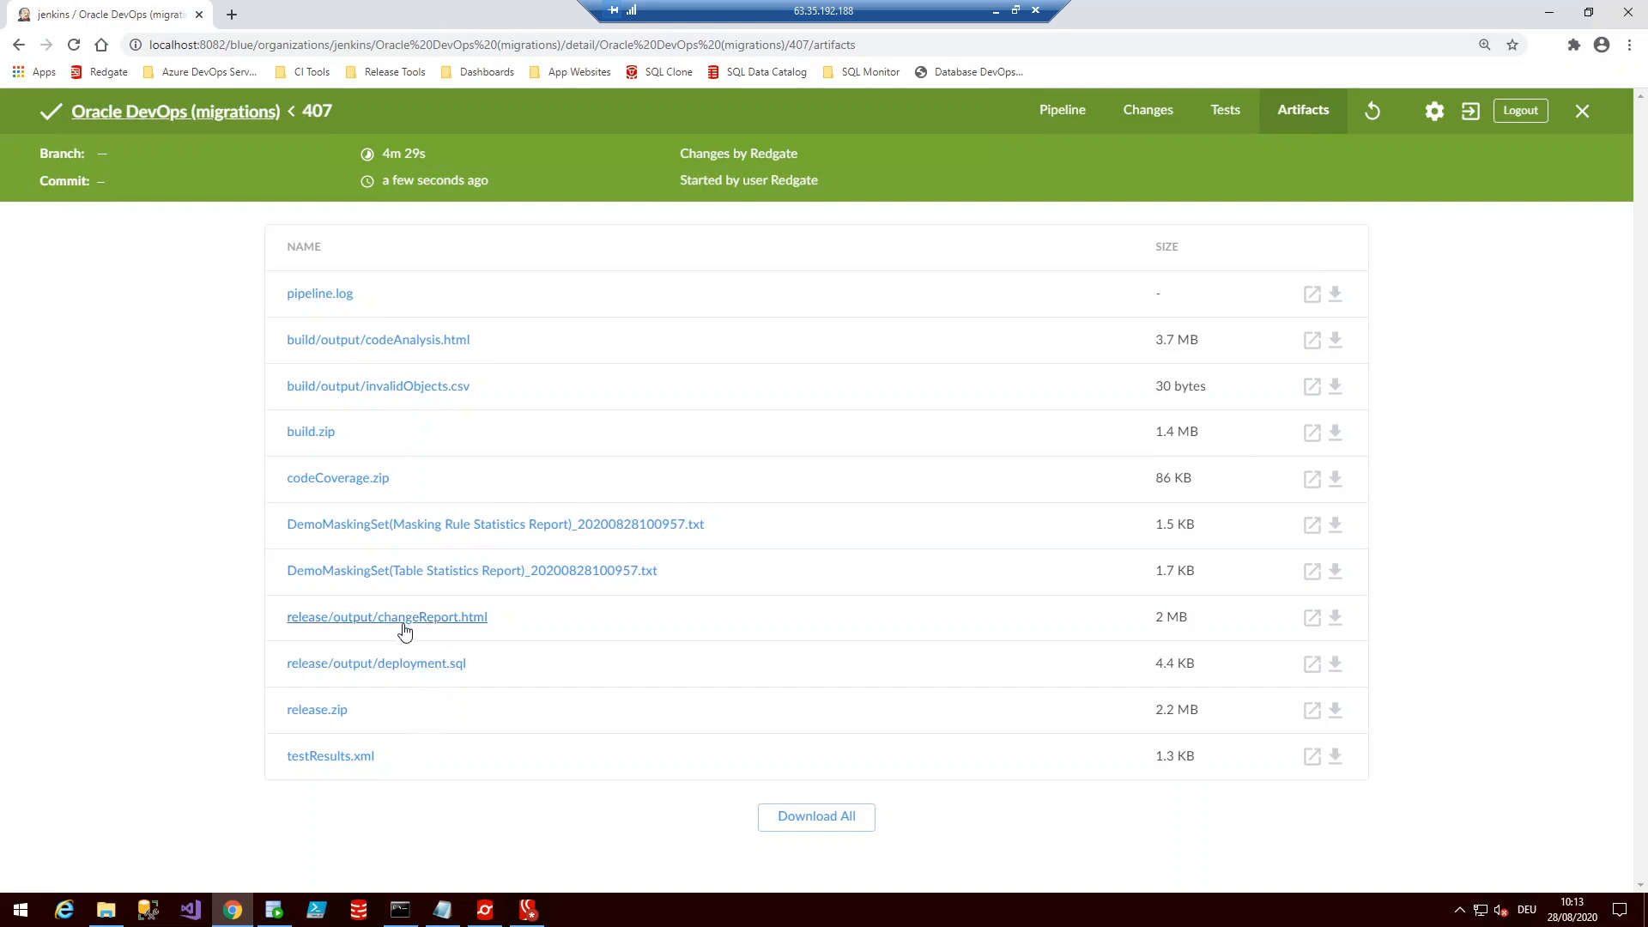
{"action": "left_click", "coordinate": [424, 623]}
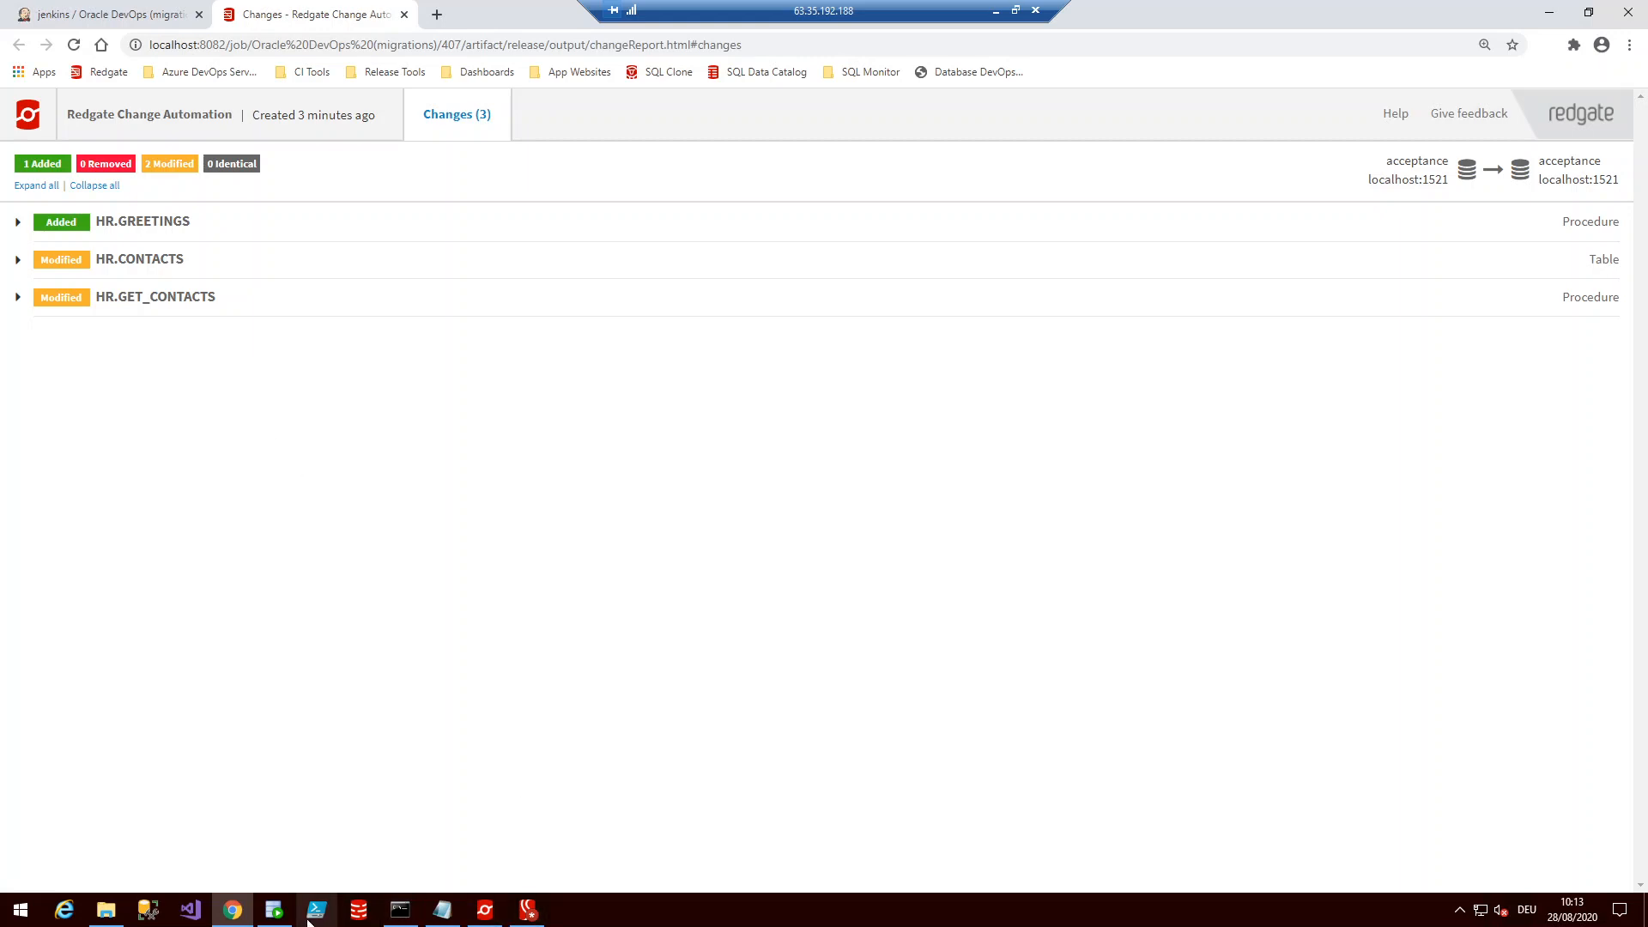
Switch to Oracle SQL Developer and check the columns of the HR_Production CONTACTS table for the TWITTER column
{"action": "left_click", "coordinate": [276, 910]}
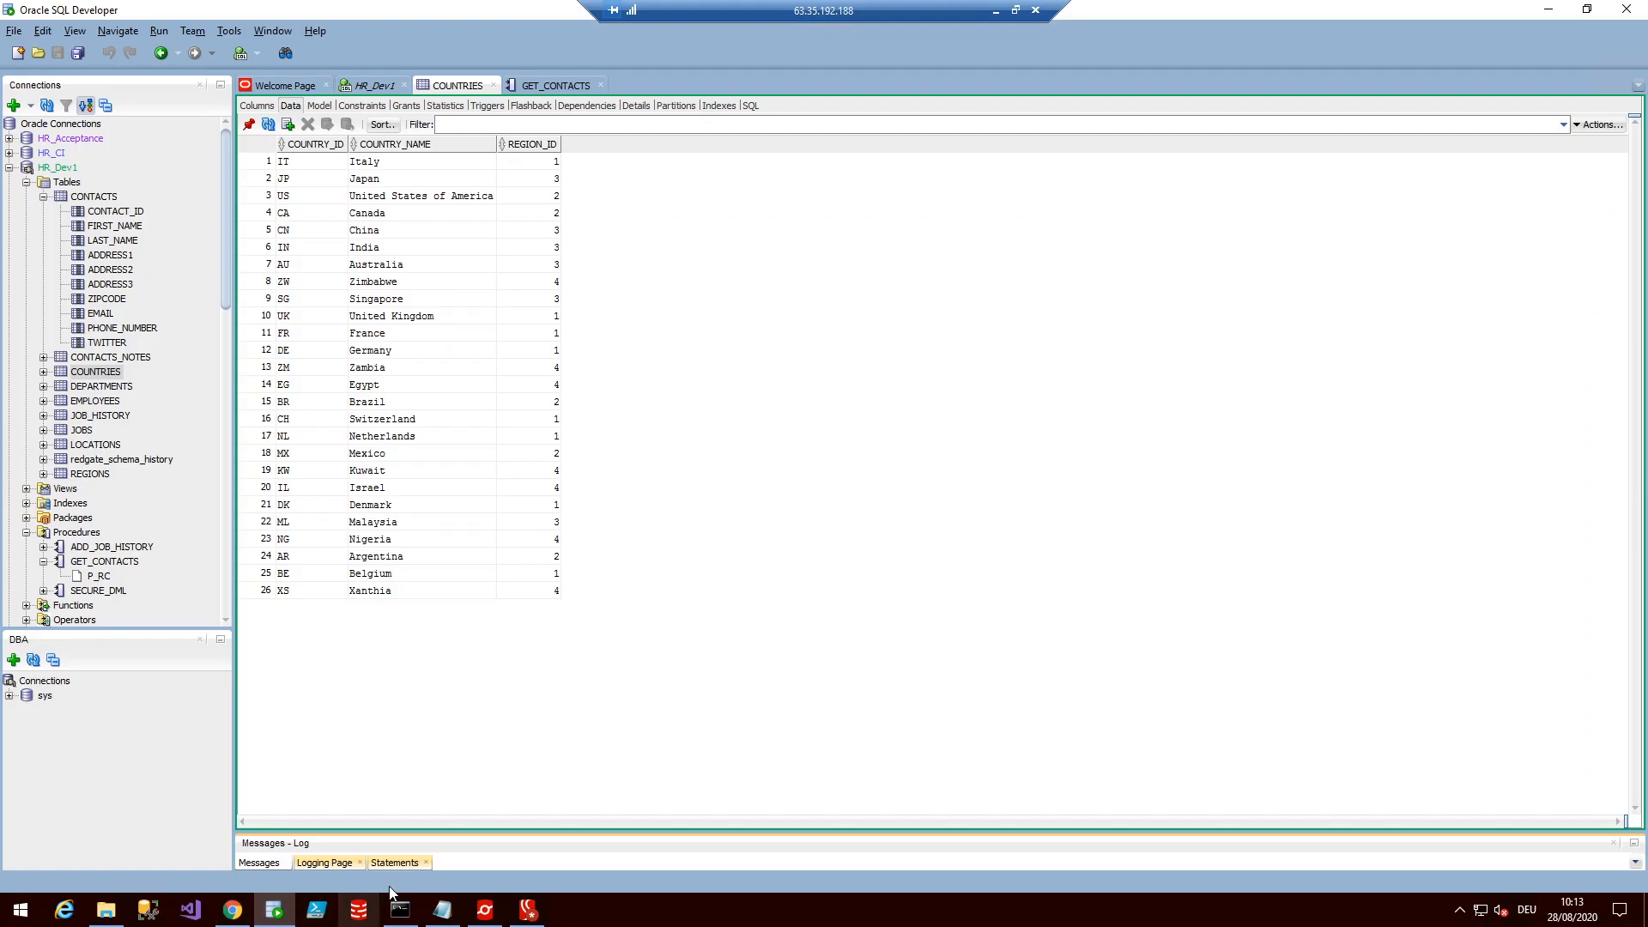
{"action": "left_click", "coordinate": [9, 168]}
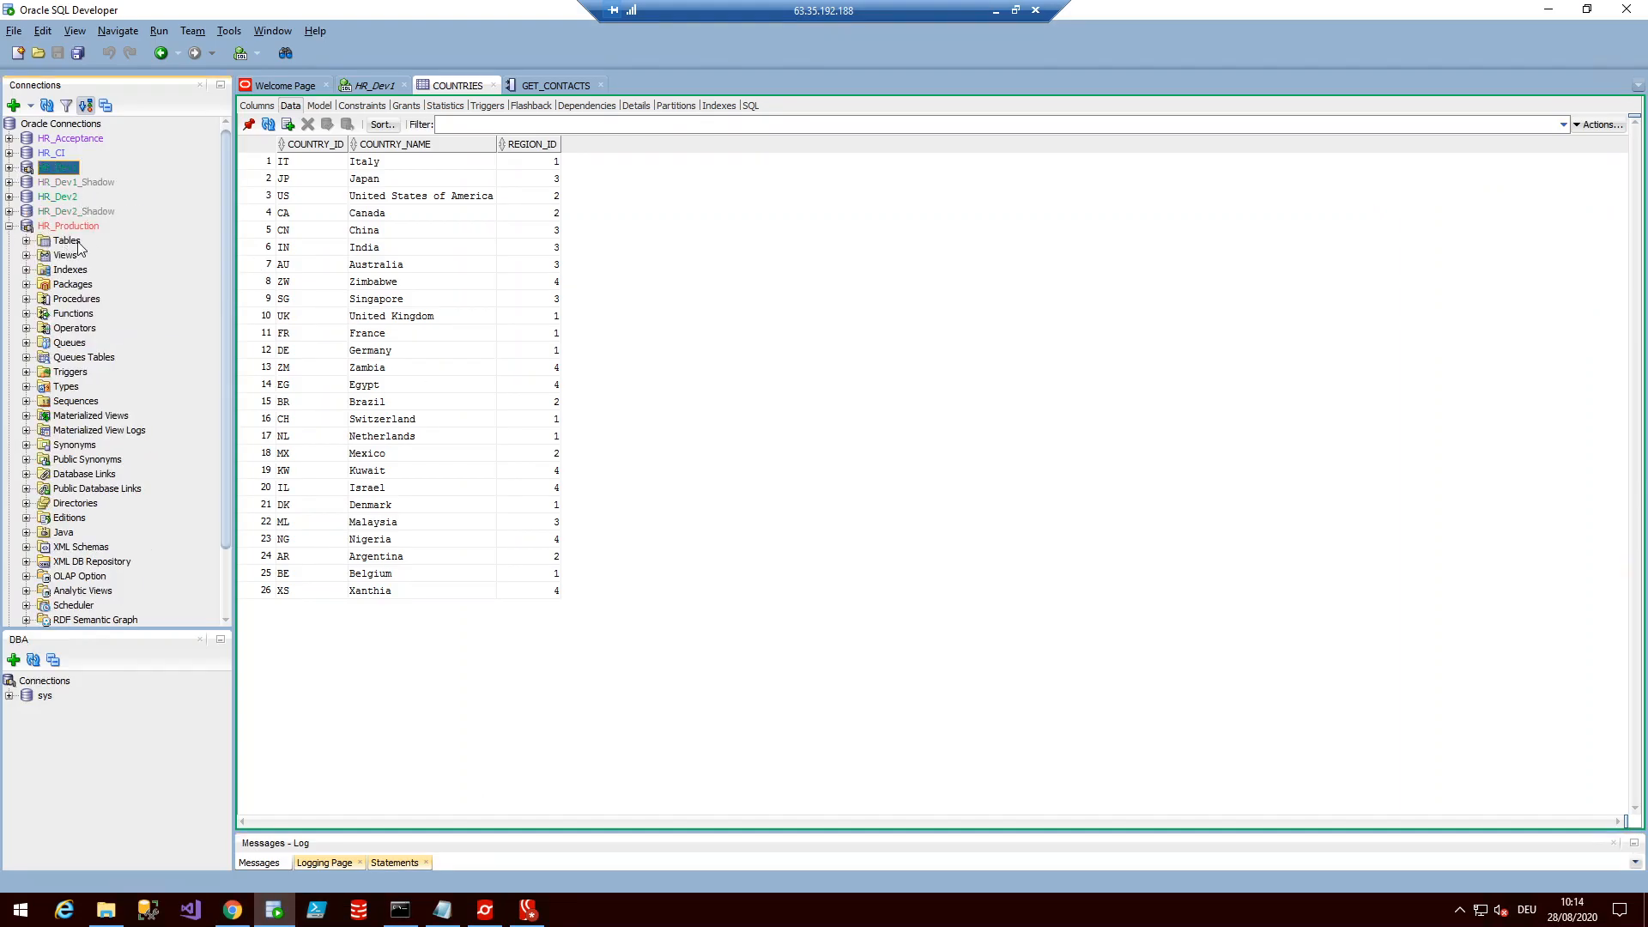
{"action": "left_click", "coordinate": [26, 242]}
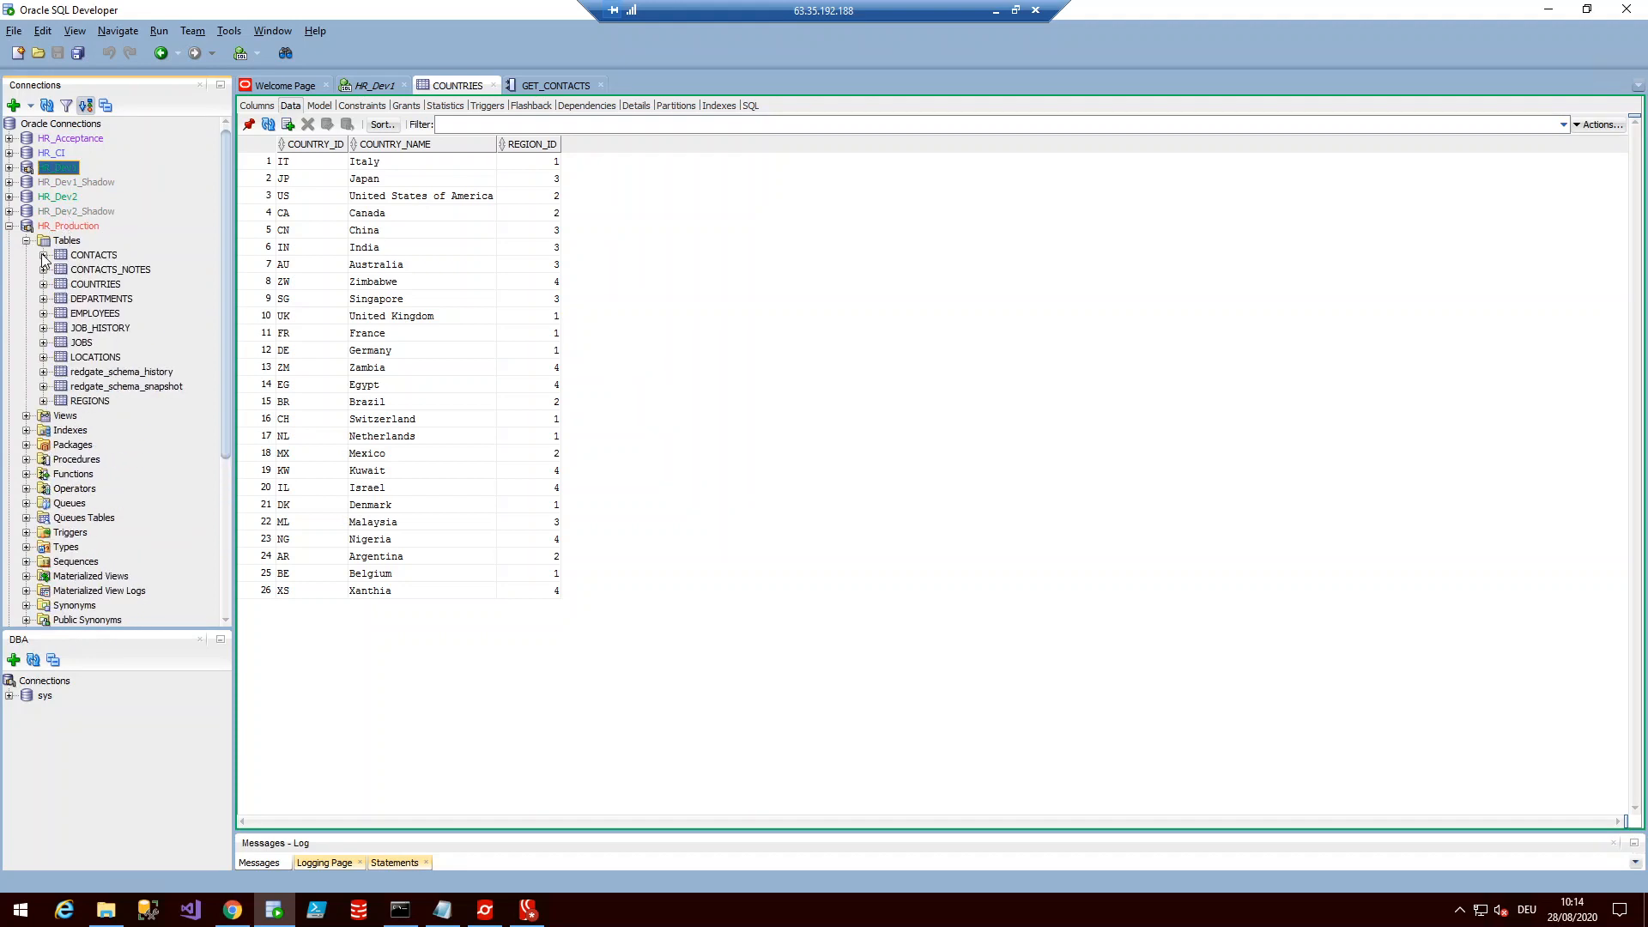
{"action": "left_click", "coordinate": [43, 255]}
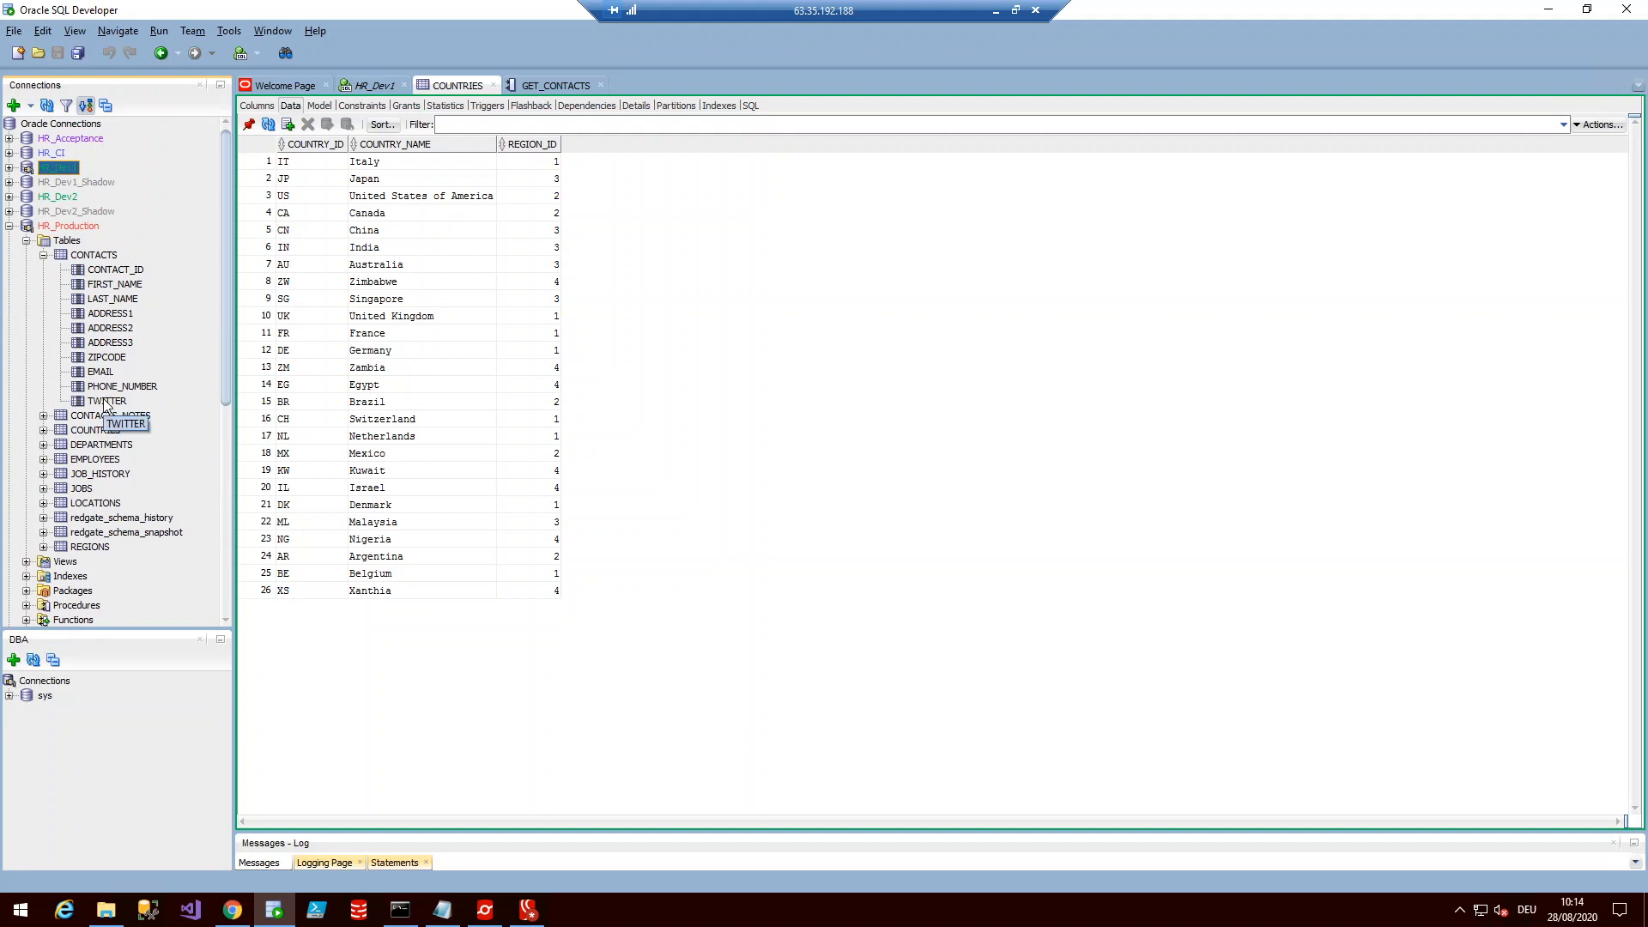
{"action": "left_click", "coordinate": [105, 401]}
Examine the GET_CONTACTS procedure code and the COUNTRIES table in HR_Production
{"action": "scroll", "coordinate": [134, 407], "scroll_direction": "down", "scroll_amount": 4}
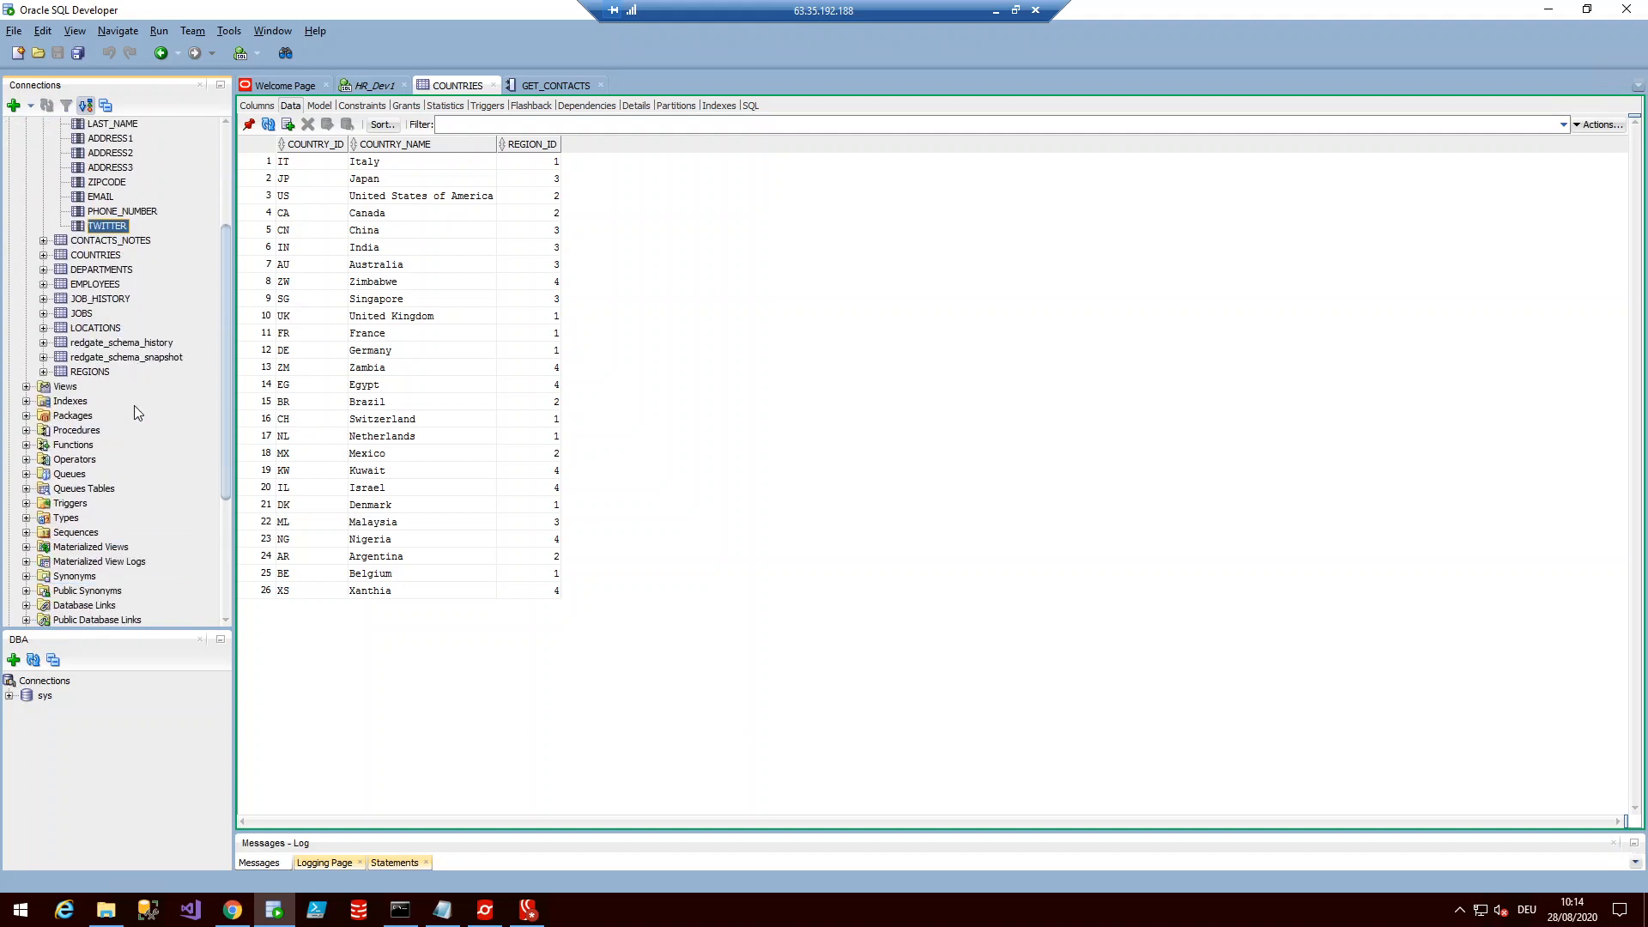
{"action": "scroll", "coordinate": [134, 405], "scroll_direction": "down", "scroll_amount": 1}
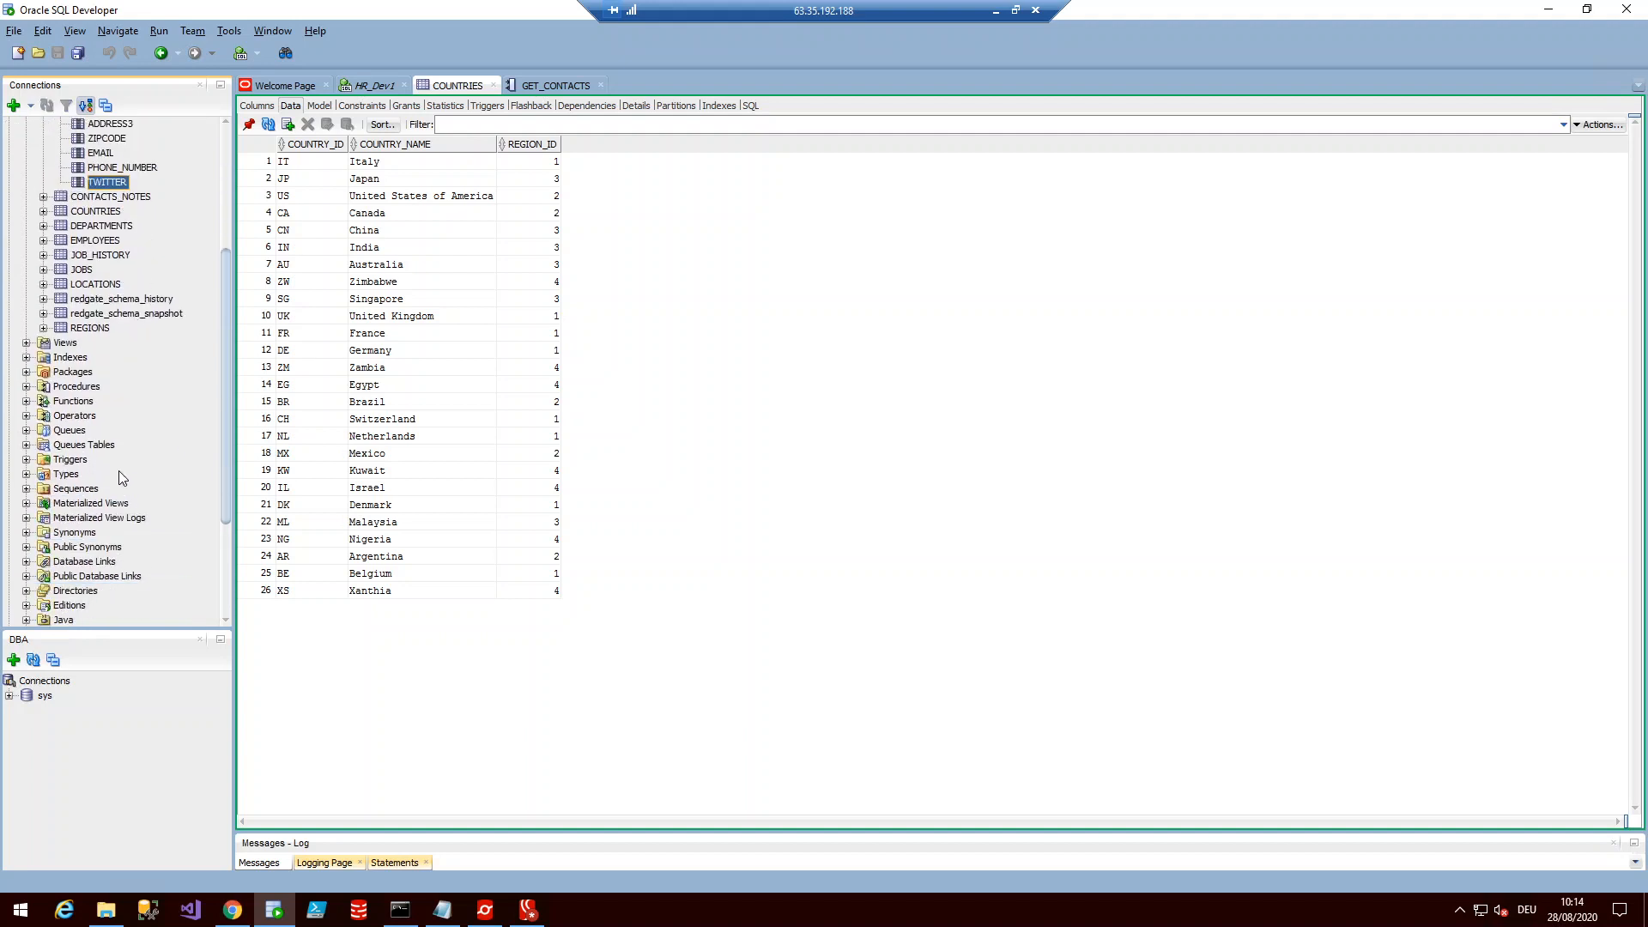
{"action": "left_click", "coordinate": [27, 387]}
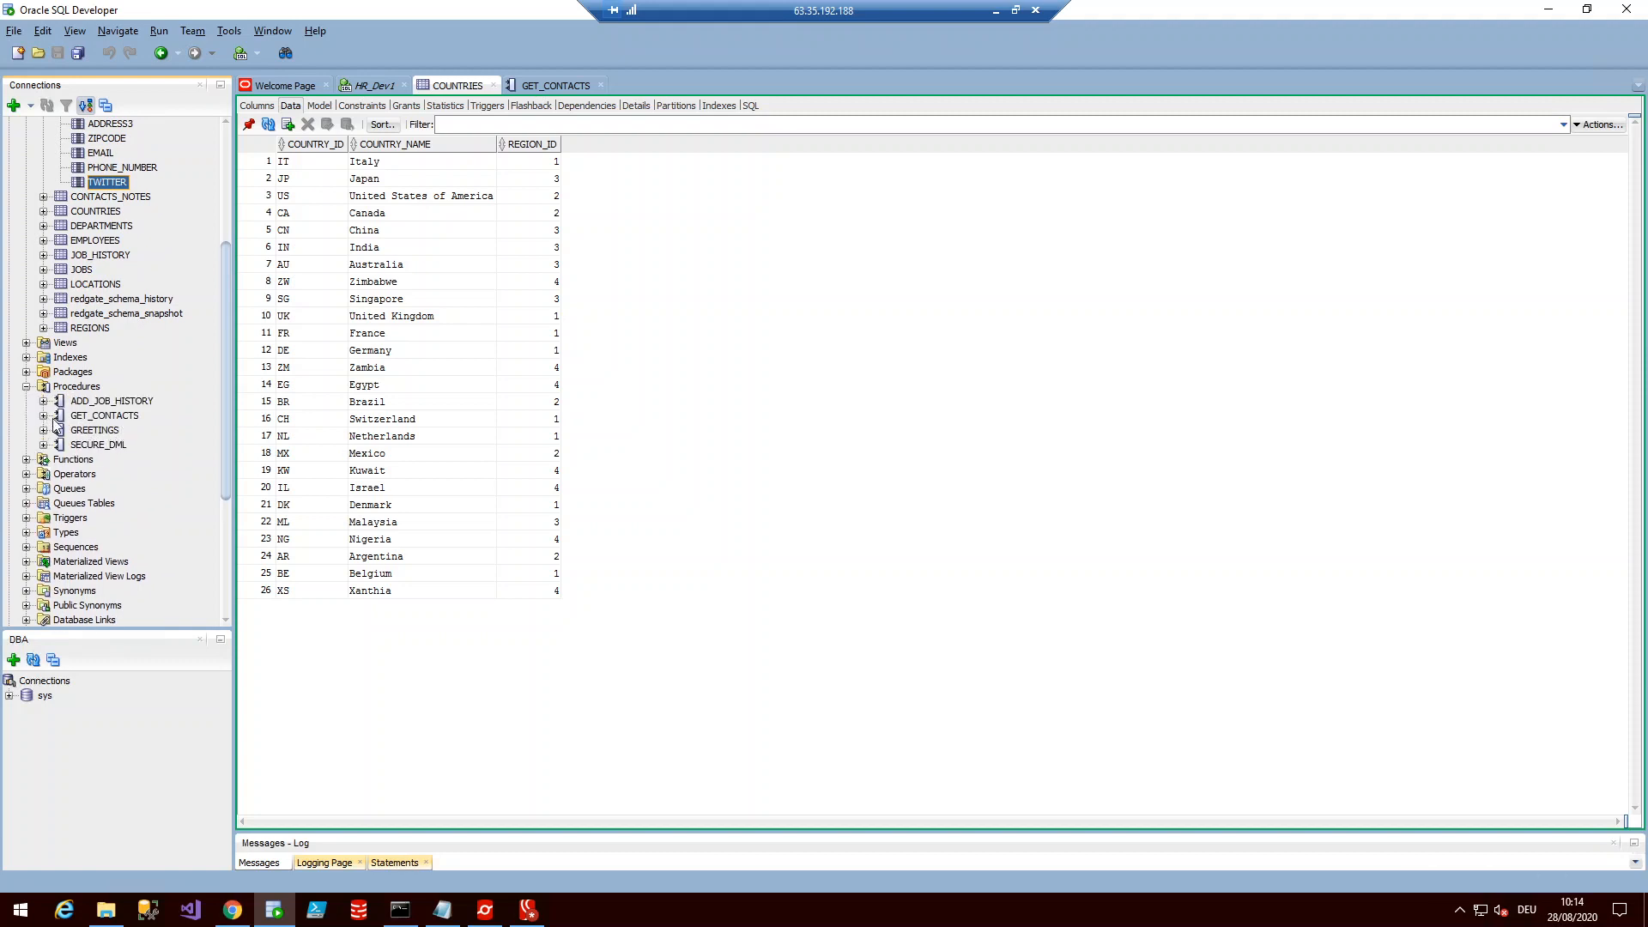
{"action": "left_click", "coordinate": [80, 418]}
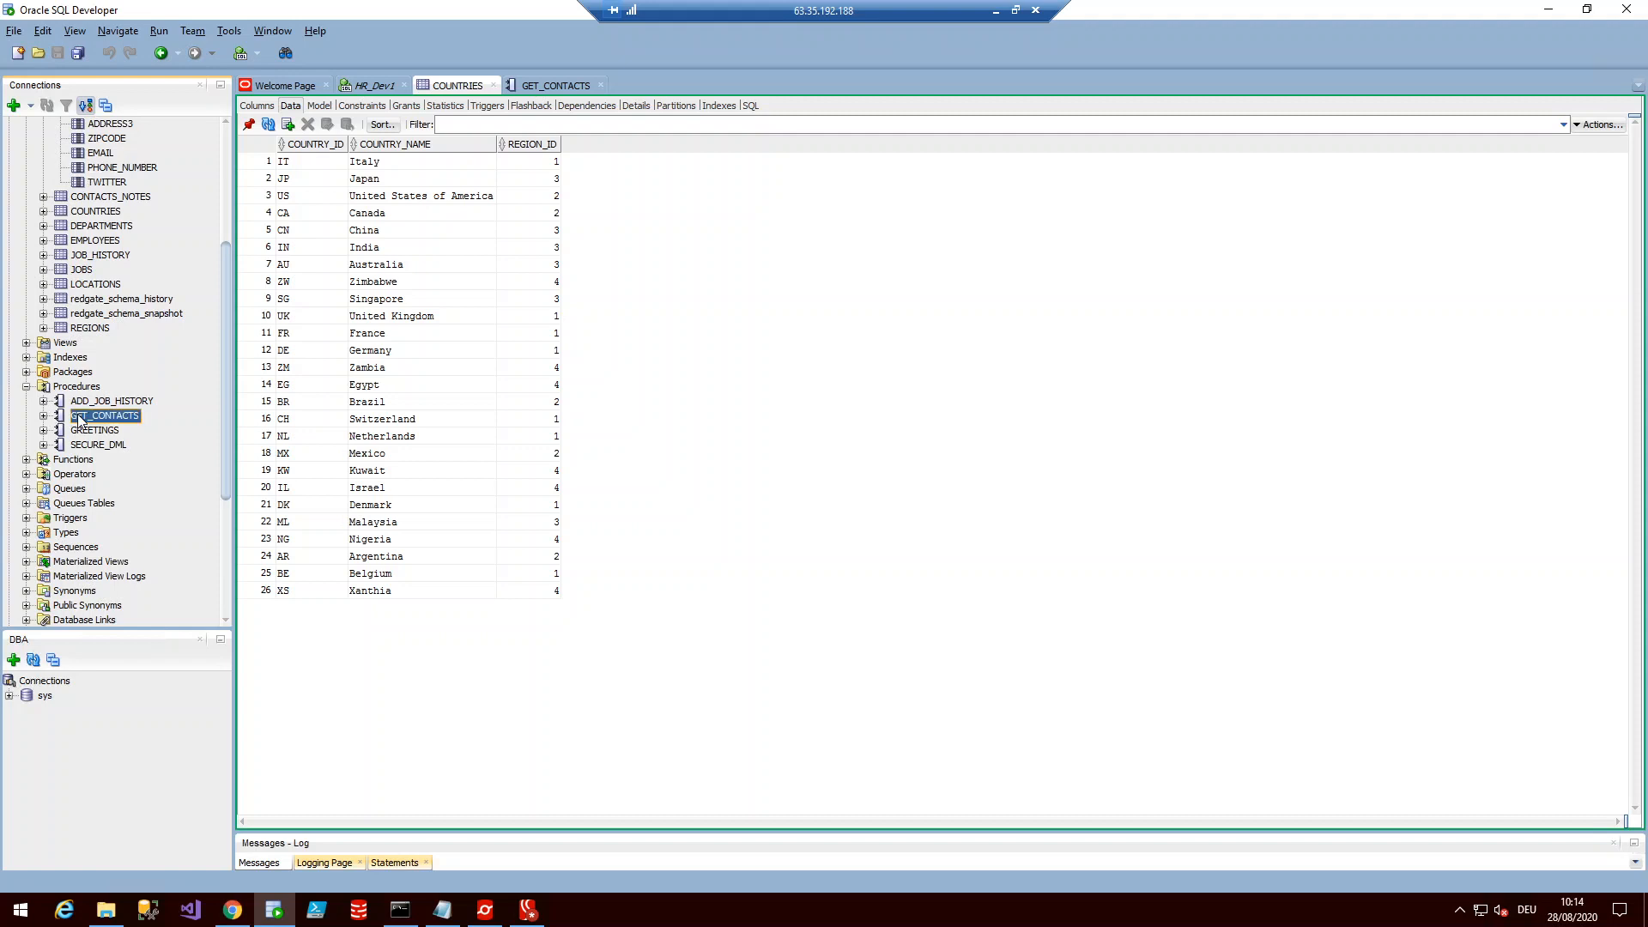
{"action": "double_click", "coordinate": [80, 419]}
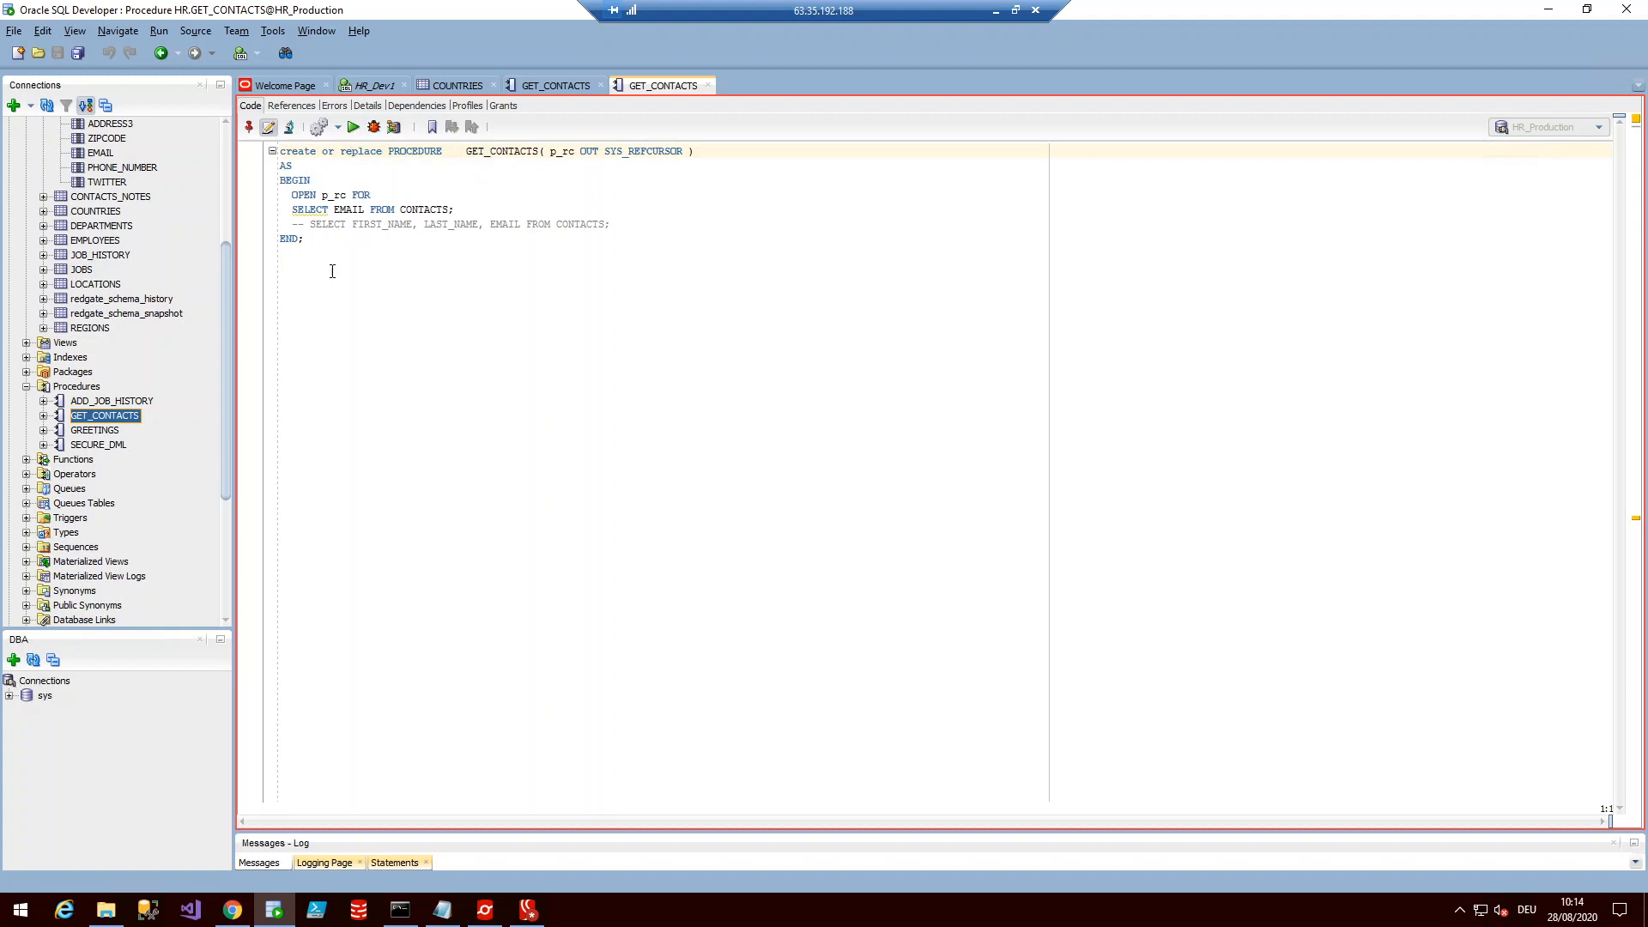
{"action": "left_click", "coordinate": [44, 212]}
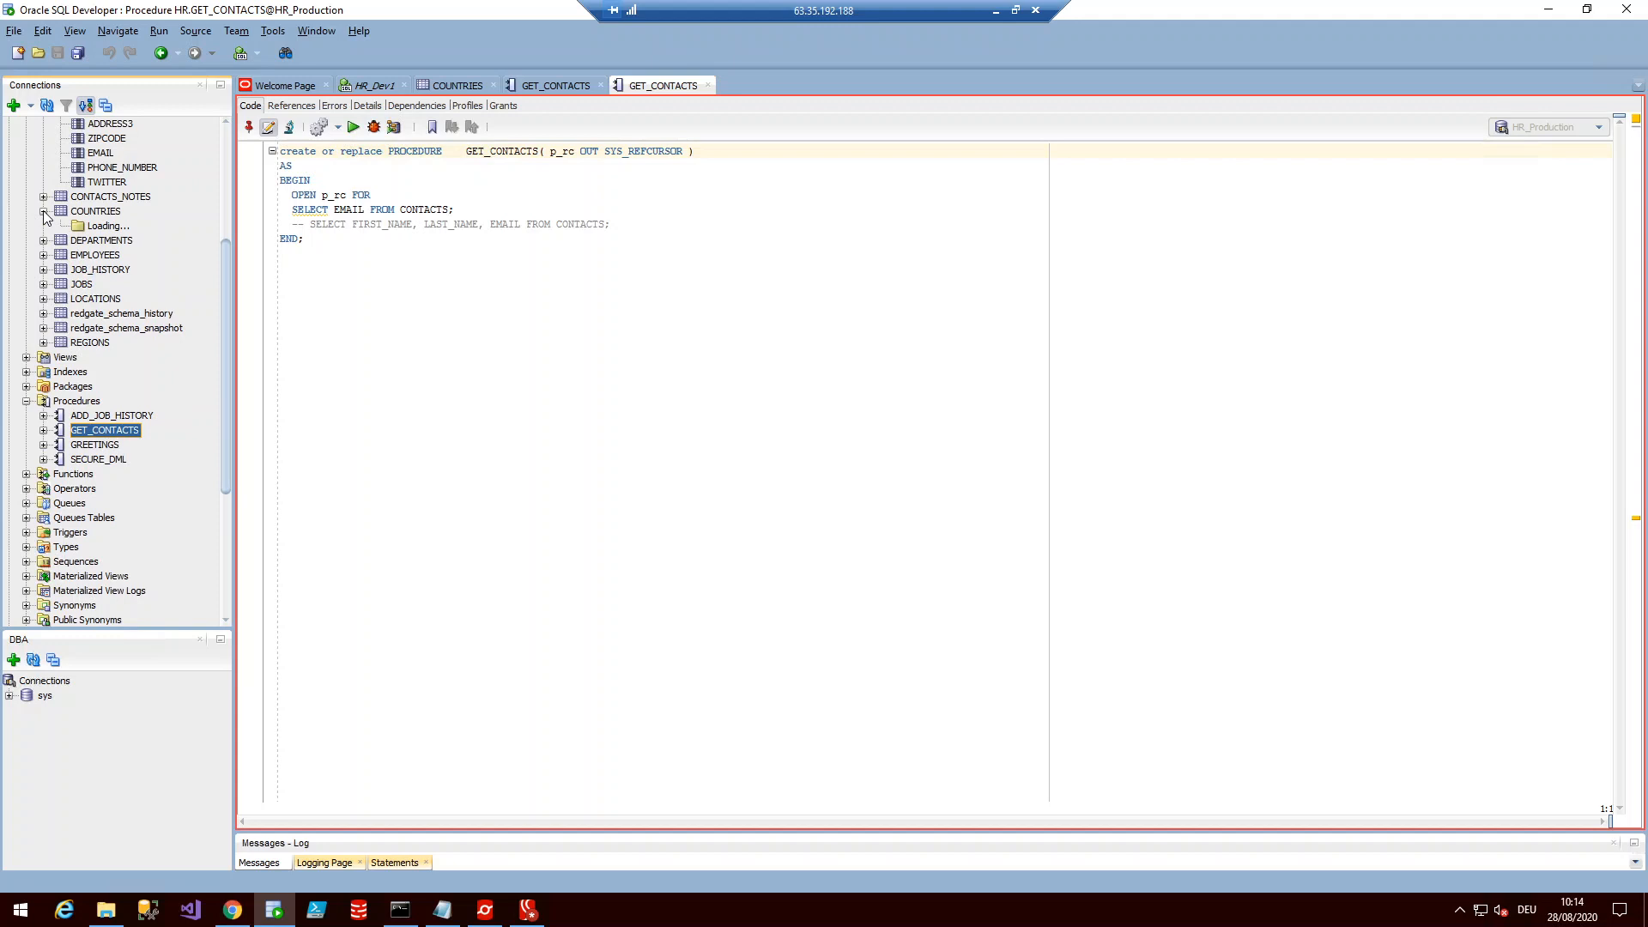
{"action": "left_click", "coordinate": [95, 211]}
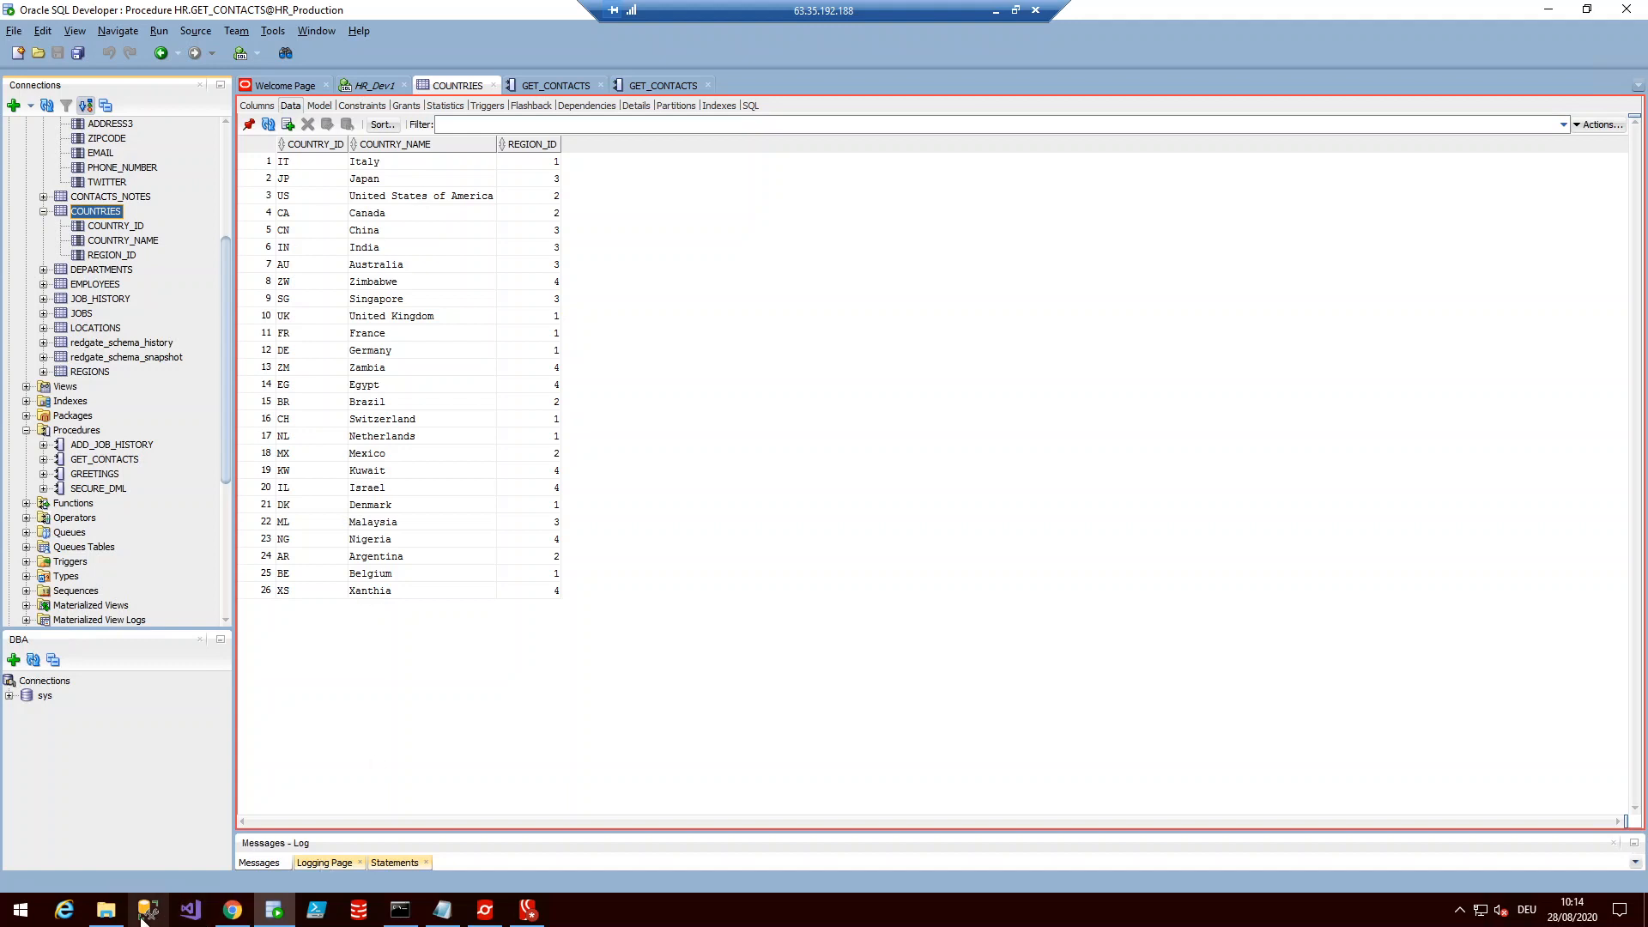
Switch to File Explorer and open the Dev1 sql folder to examine the migration and rollback scripts
{"action": "left_click", "coordinate": [106, 910]}
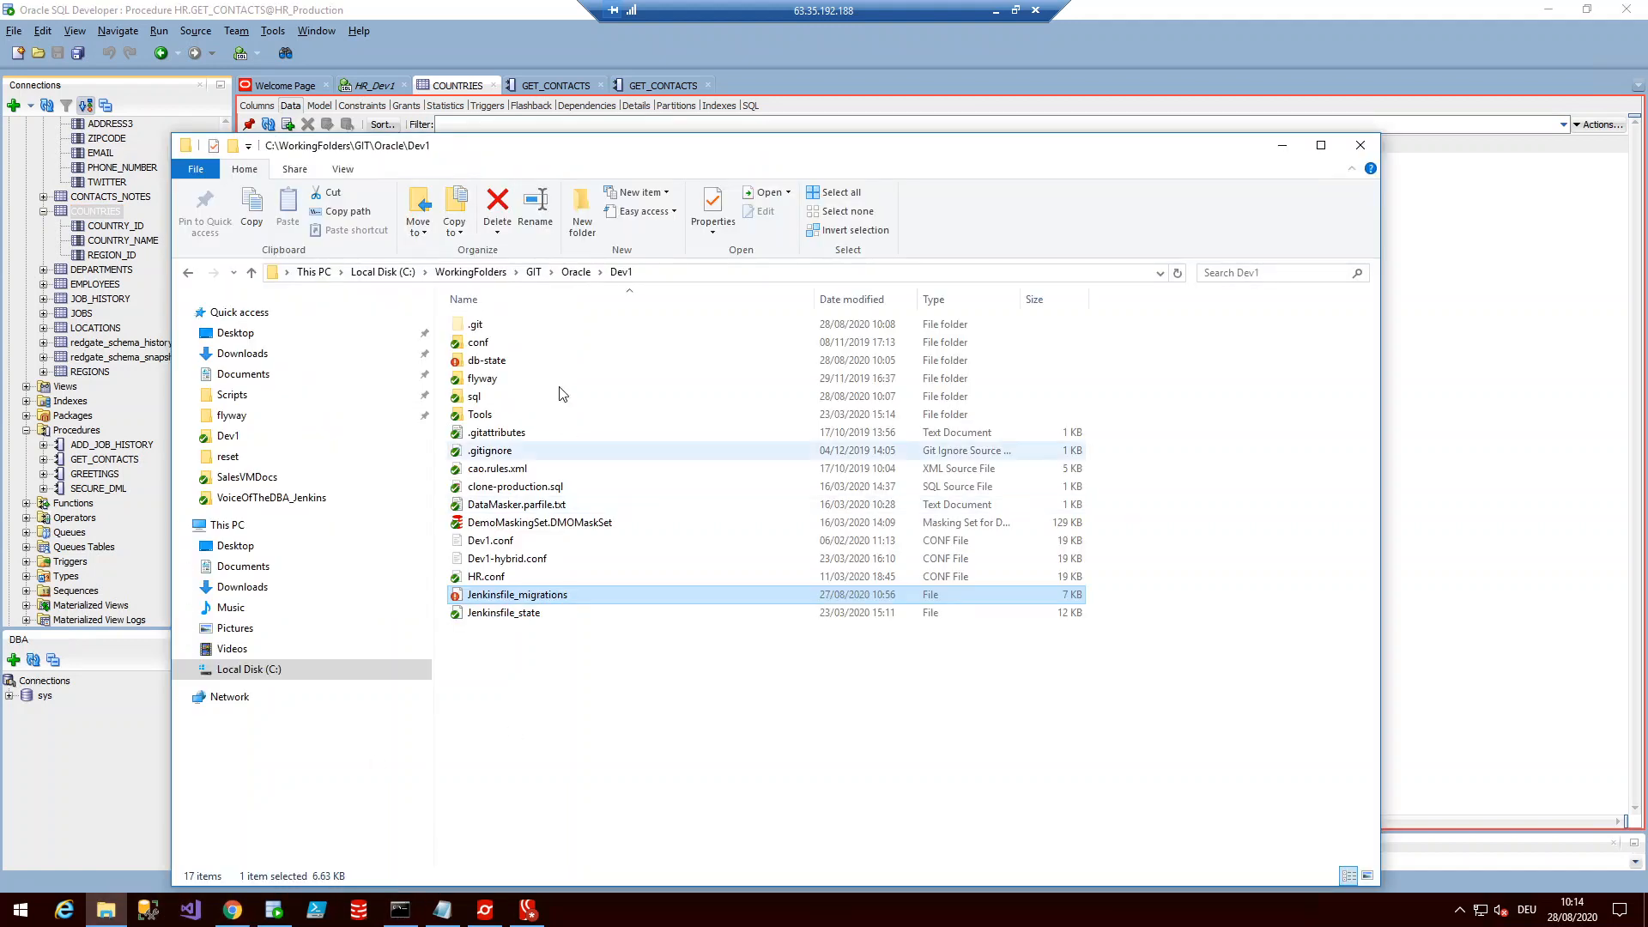
{"action": "double_click", "coordinate": [502, 403]}
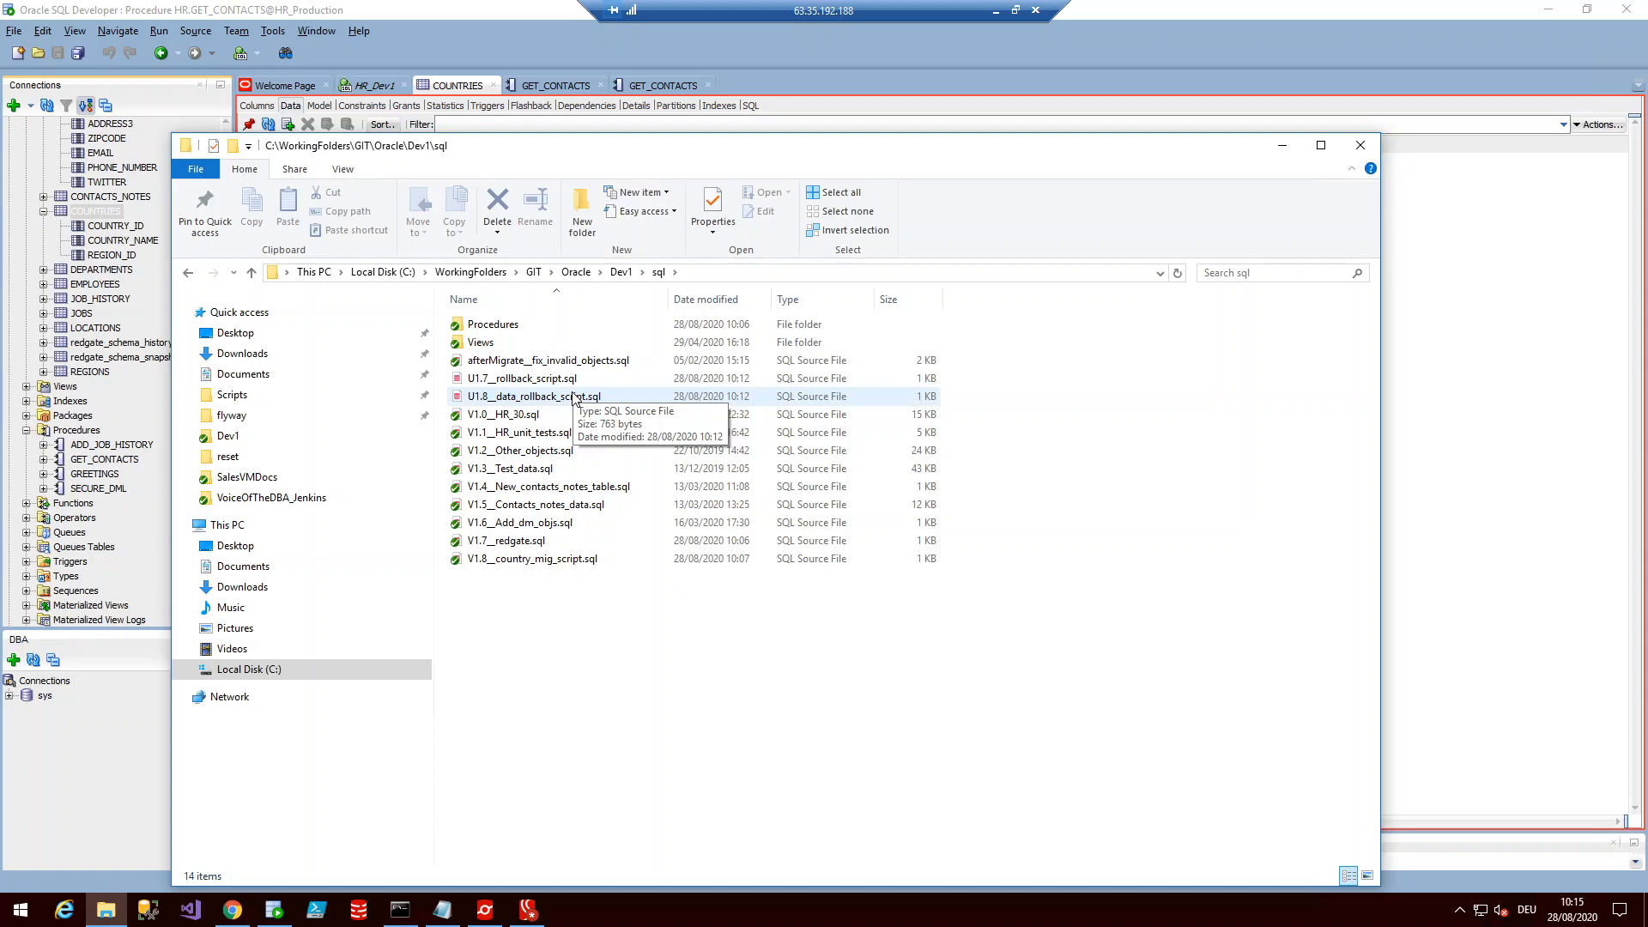
Switch to the Command Prompt and run flyway_dev1_undo.bat twice to undo migrations 1.8 and 1.7 on the Production database
{"action": "left_click", "coordinate": [409, 918]}
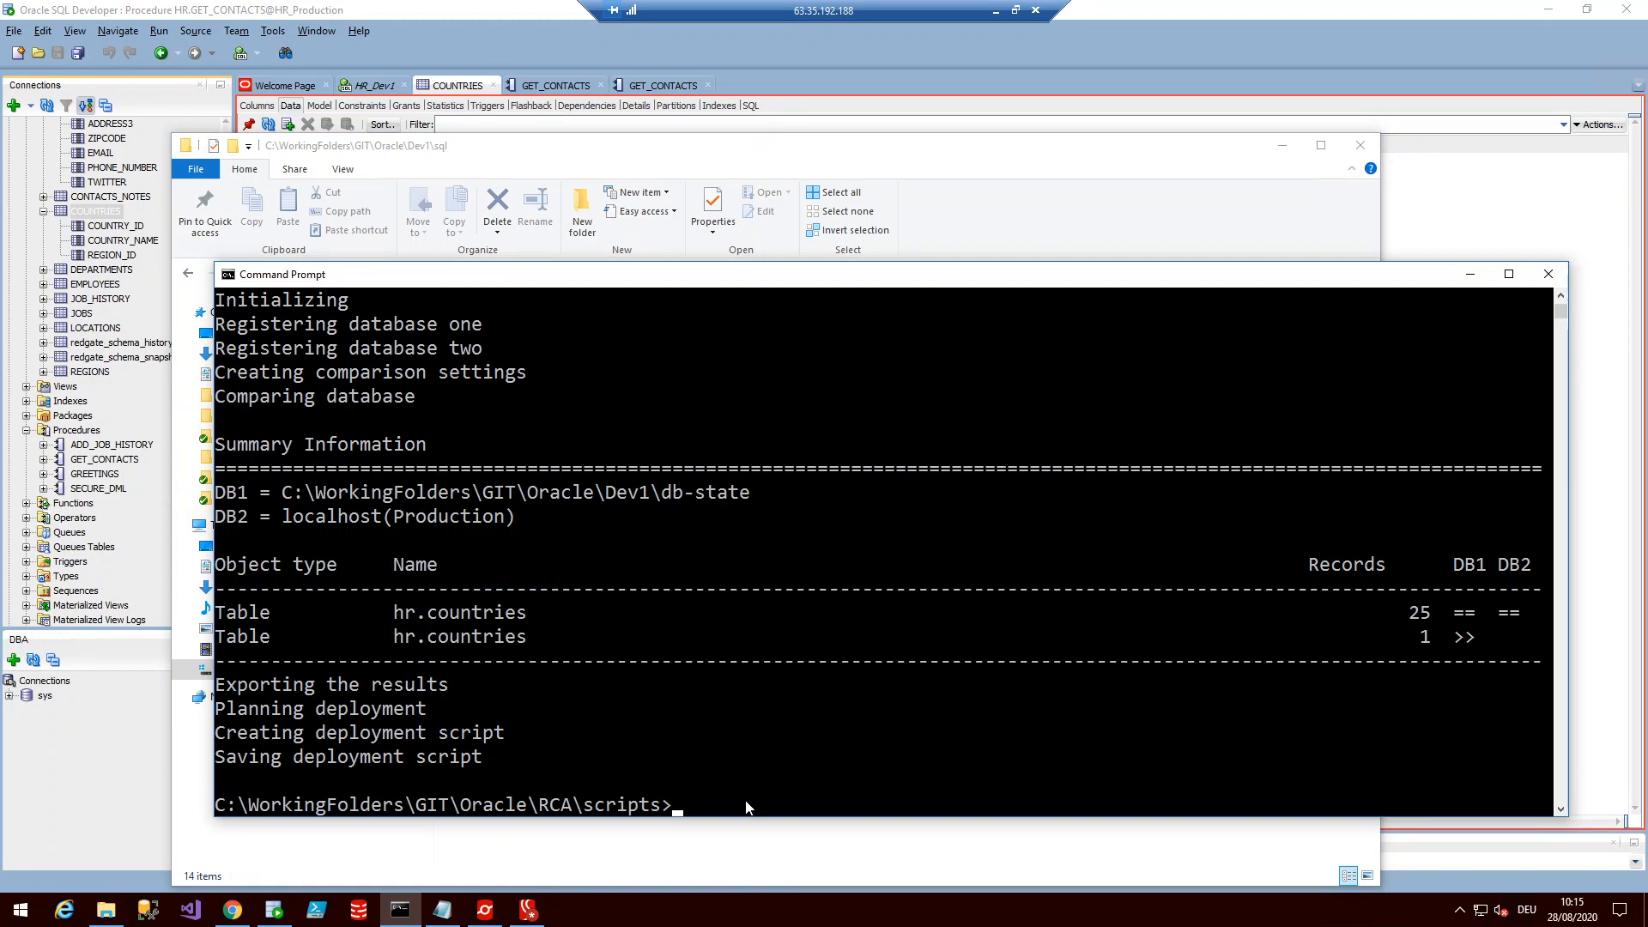
{"action": "type", "text": ".\\f"}
{"action": "key", "text": "Tab"}
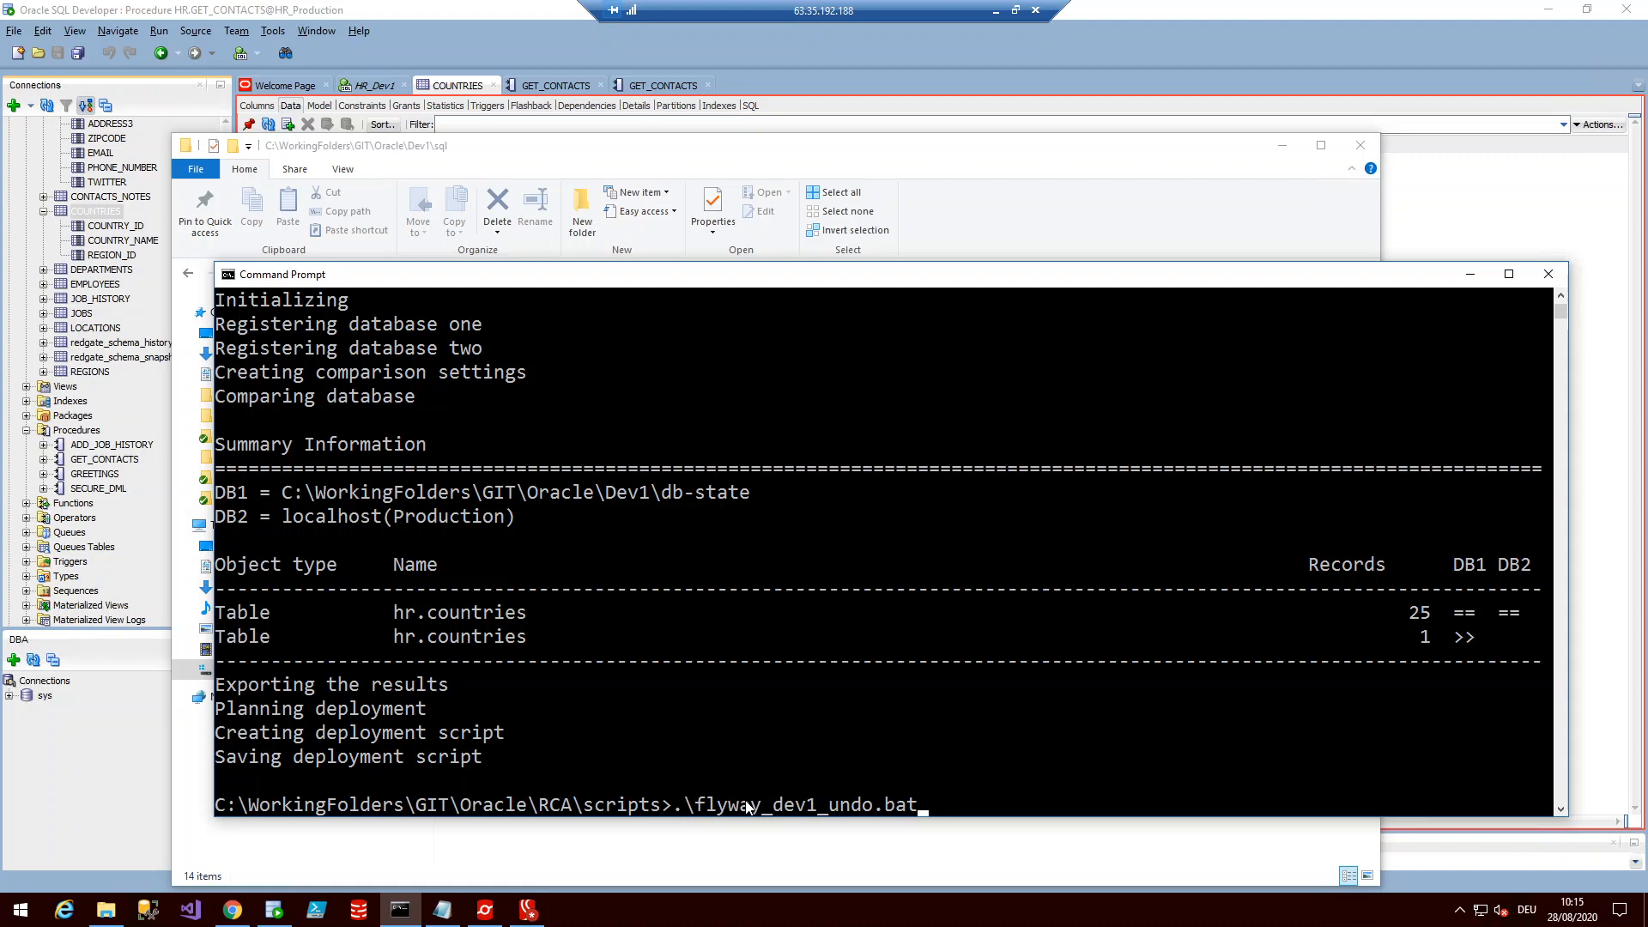
{"action": "key", "text": "Return"}
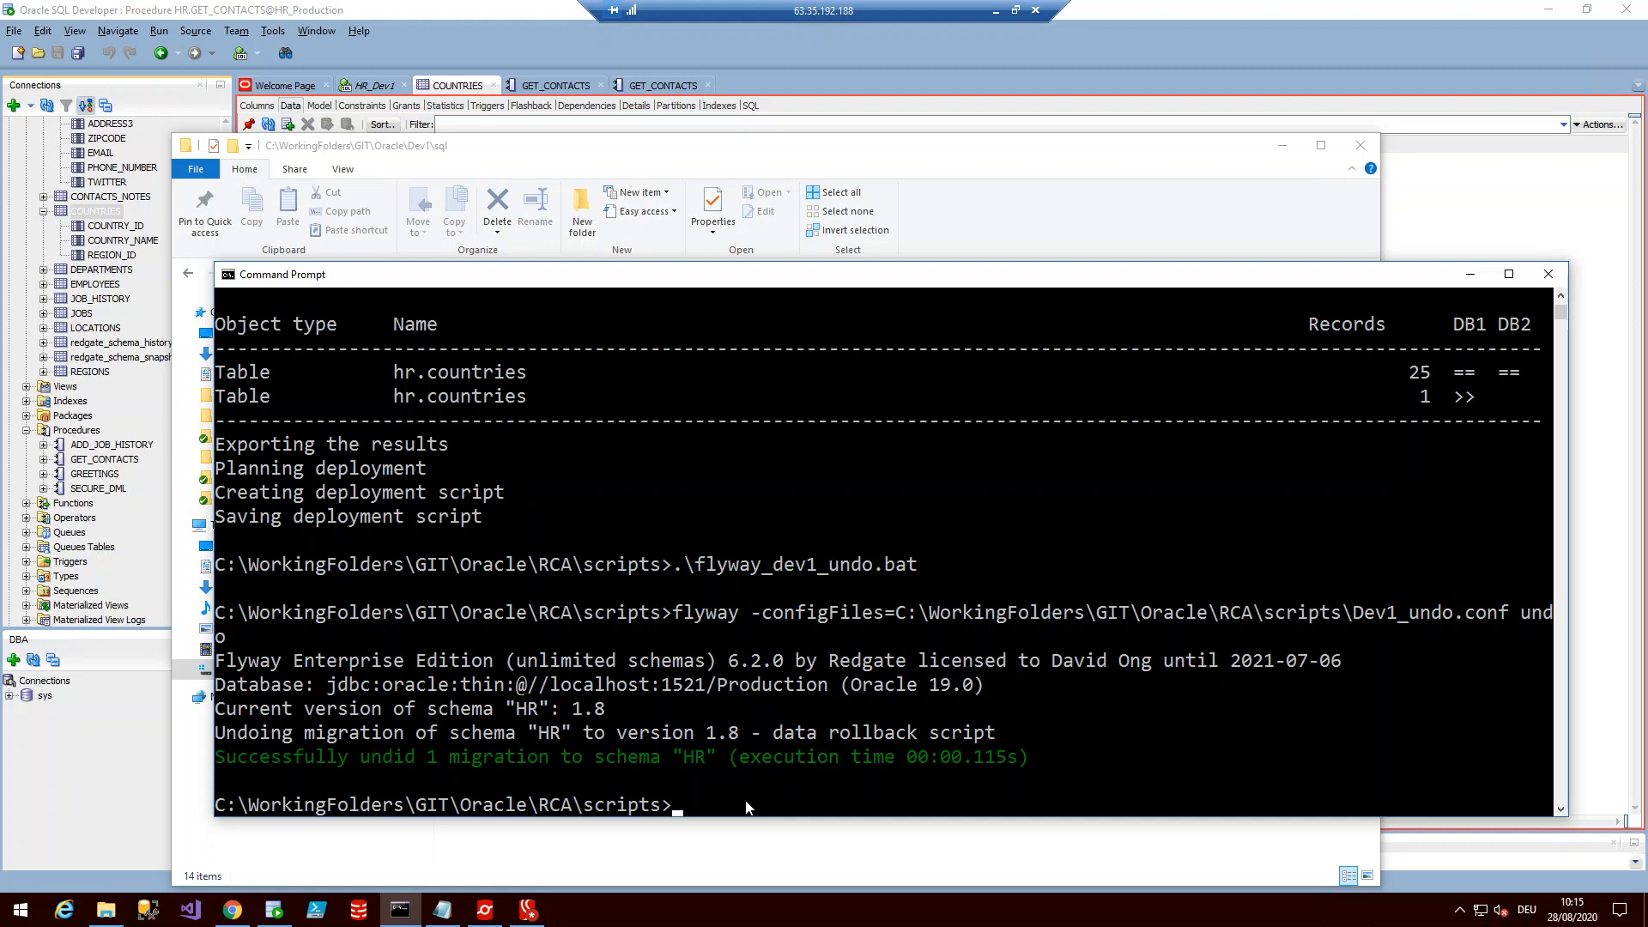
{"action": "key", "text": "Up"}
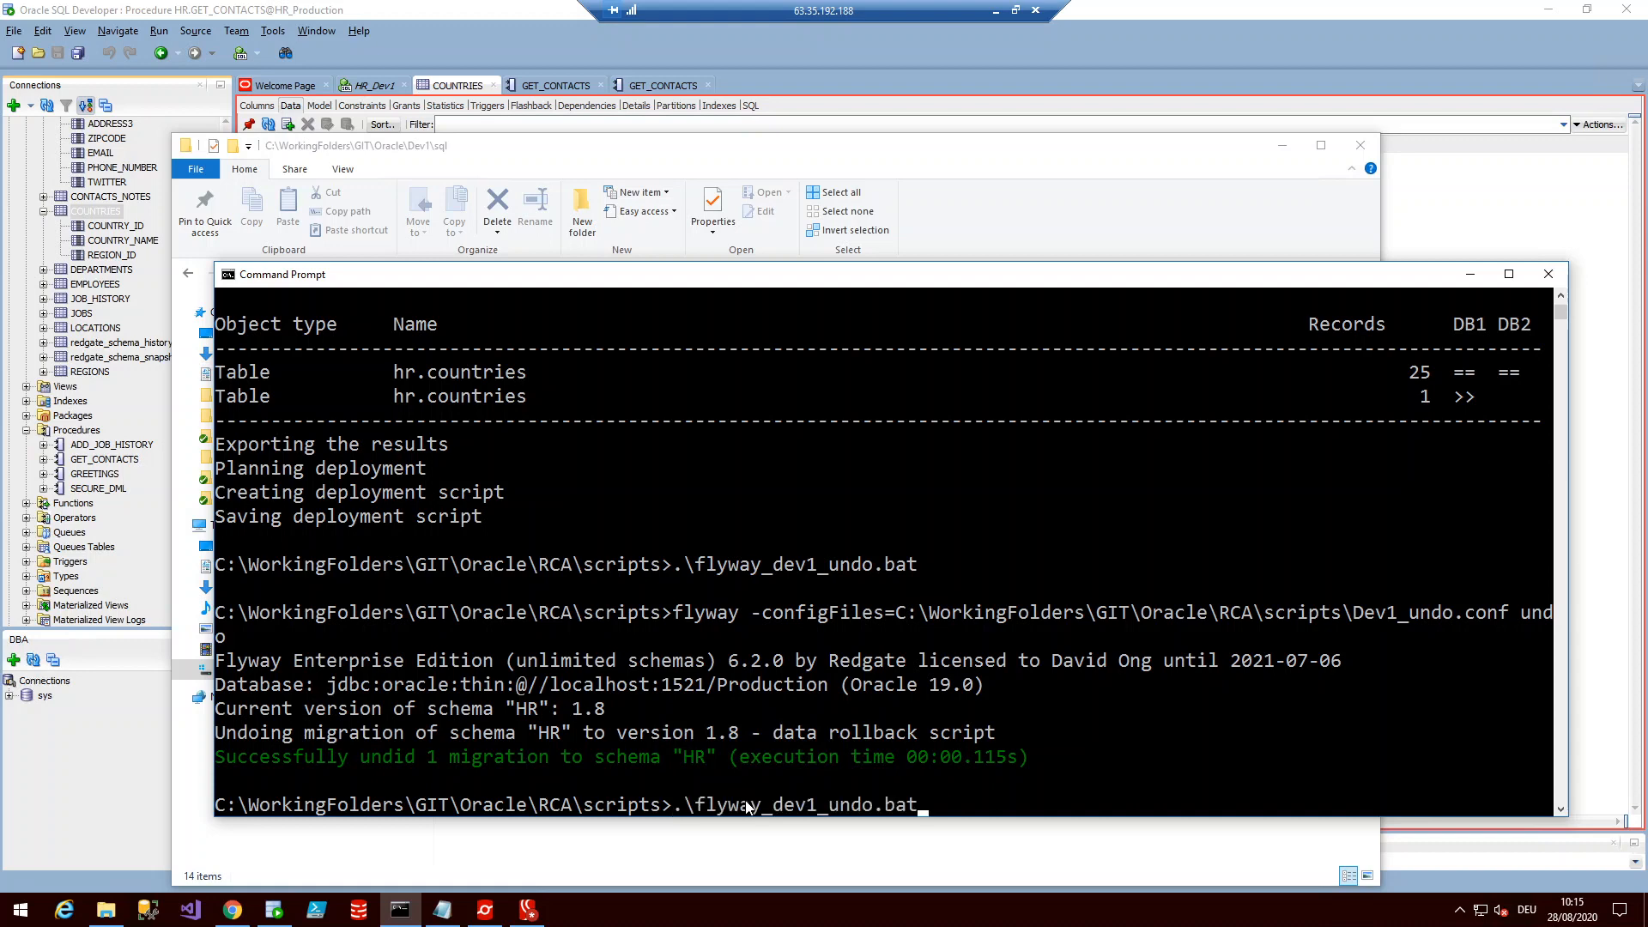
{"action": "key", "text": "Return"}
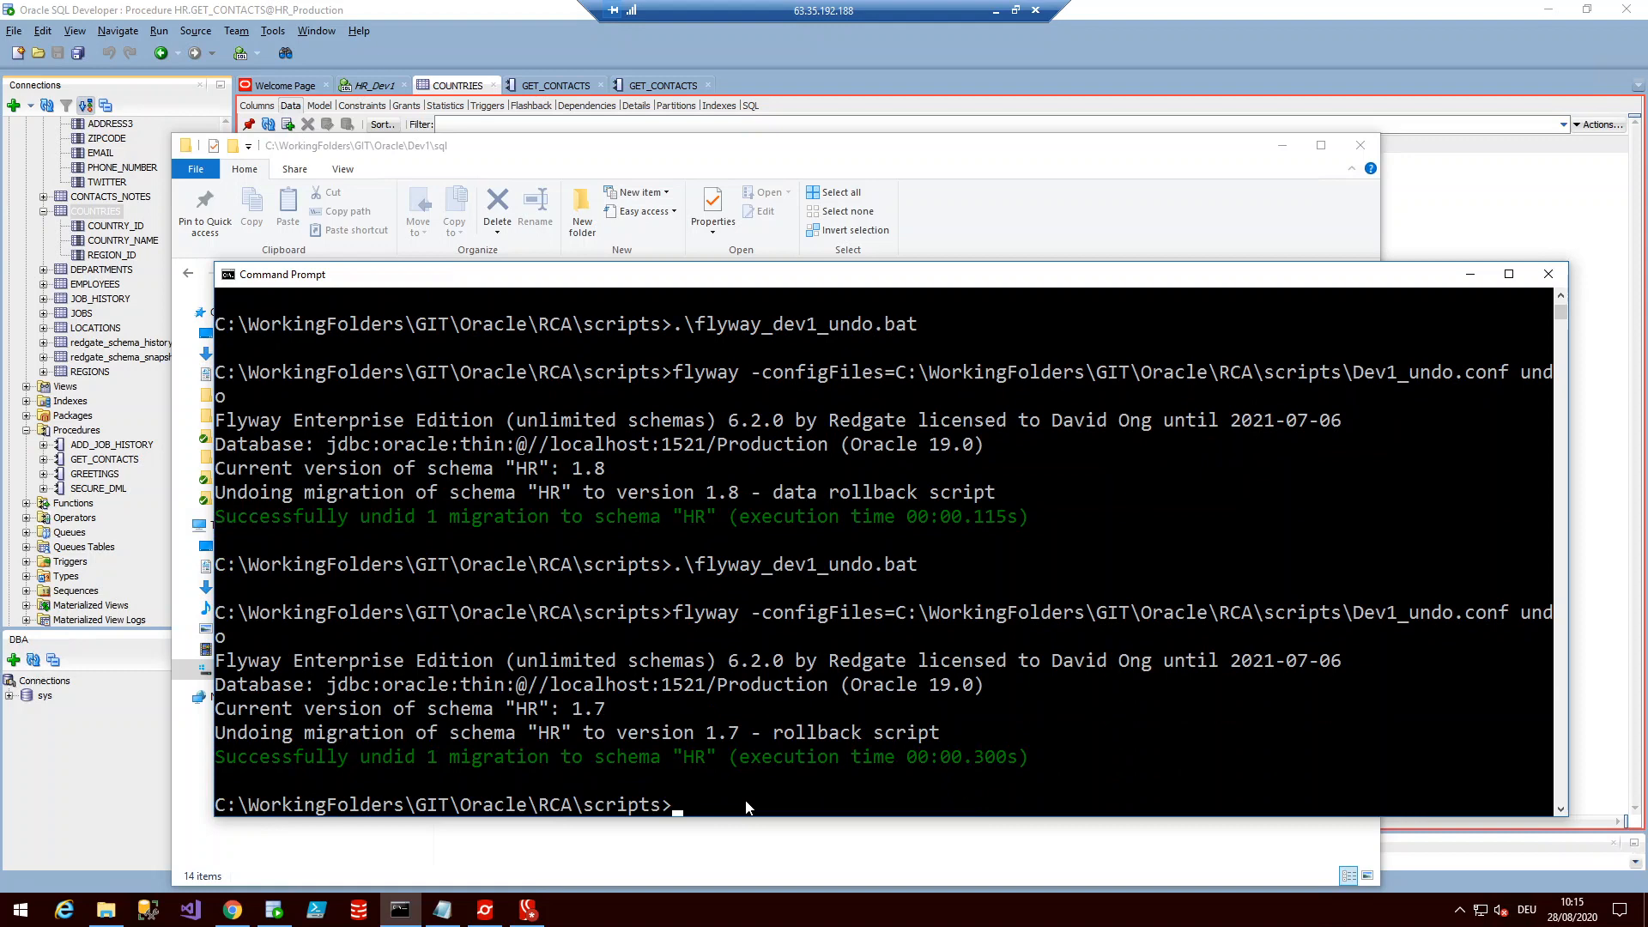
Switch to Oracle SQL Developer, refresh the connections and review the HR_Production tables and procedures
{"action": "left_click", "coordinate": [371, 9]}
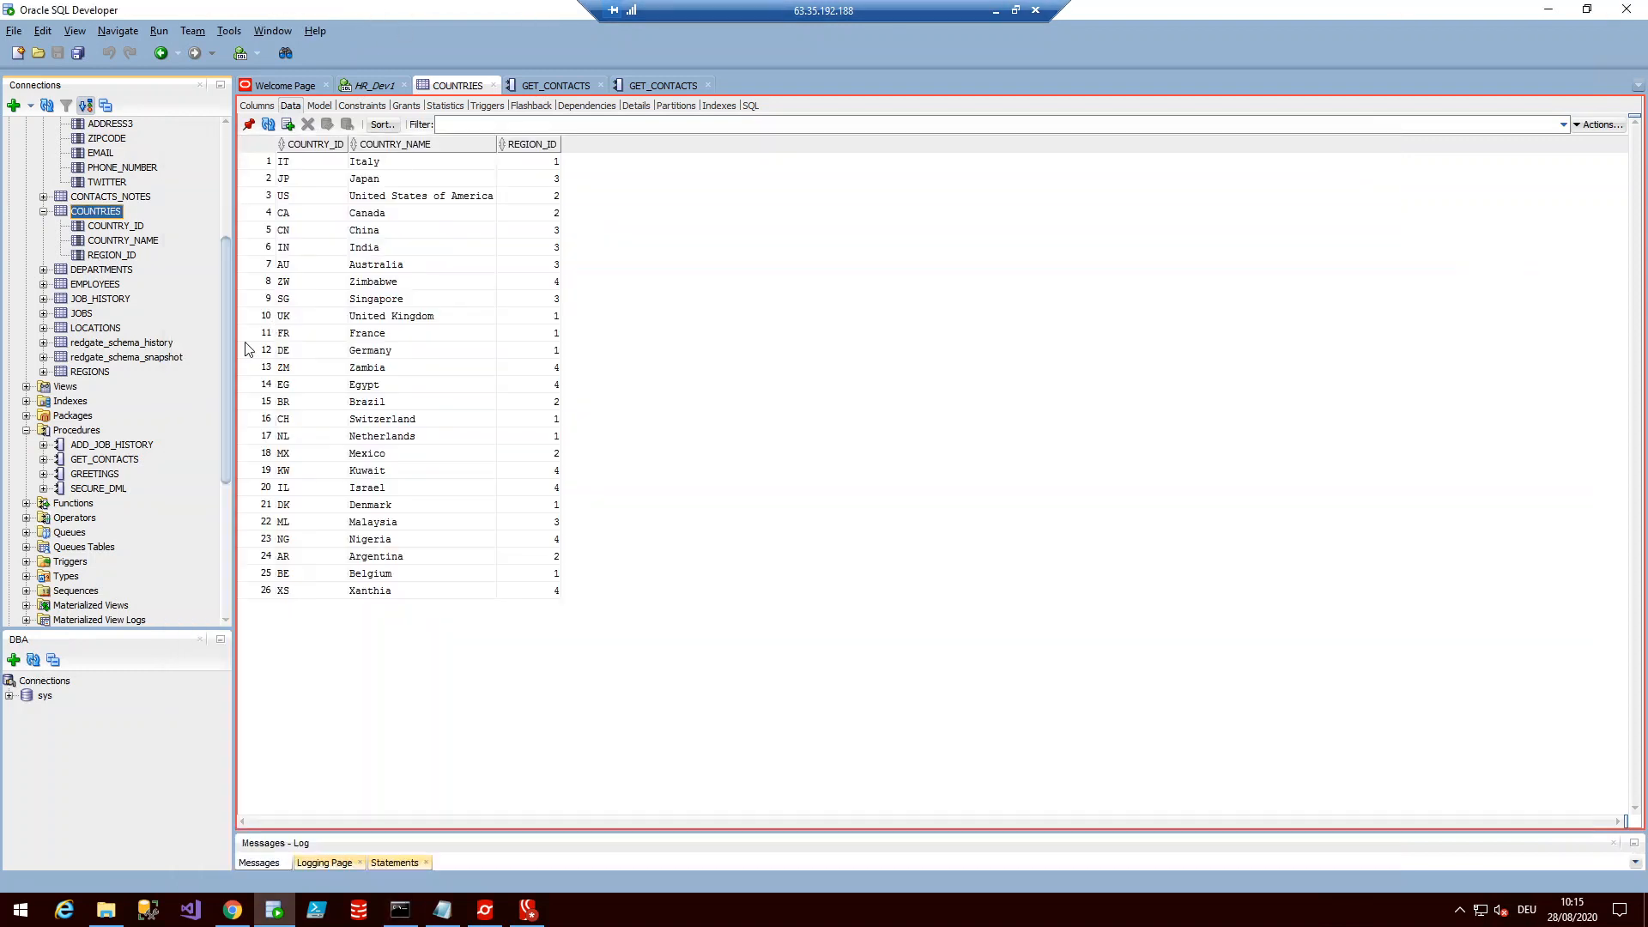
{"action": "left_click_drag", "start_coordinate": [229, 338], "coordinate": [229, 195]}
{"action": "left_click", "coordinate": [48, 107]}
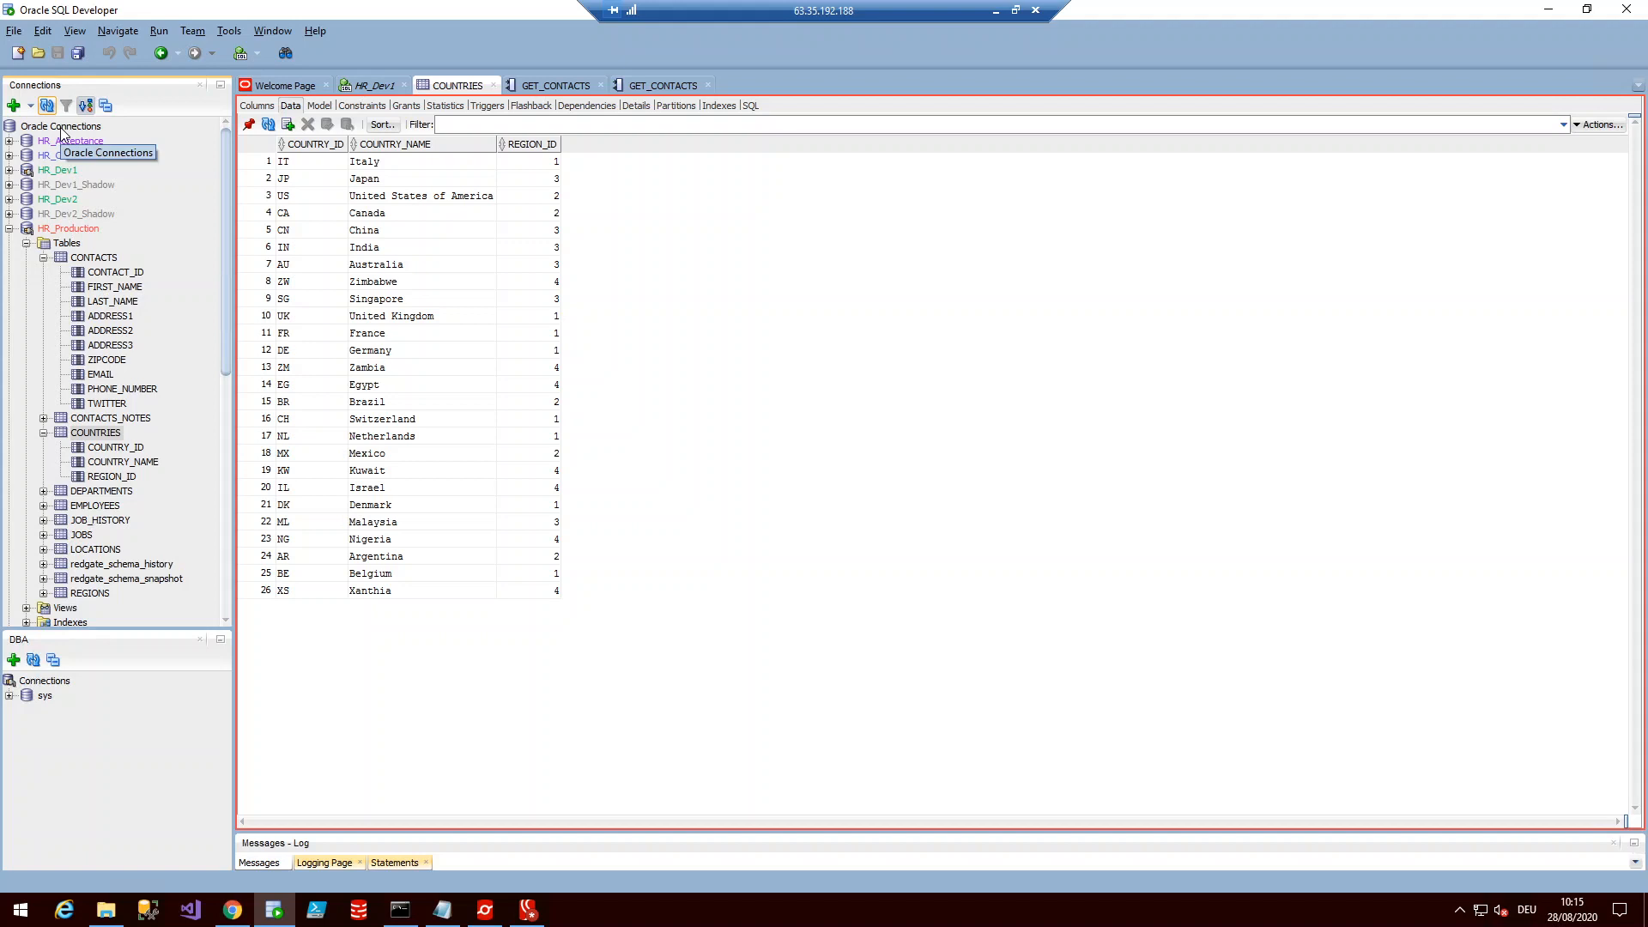
{"action": "scroll", "coordinate": [184, 355], "scroll_direction": "down", "scroll_amount": 10}
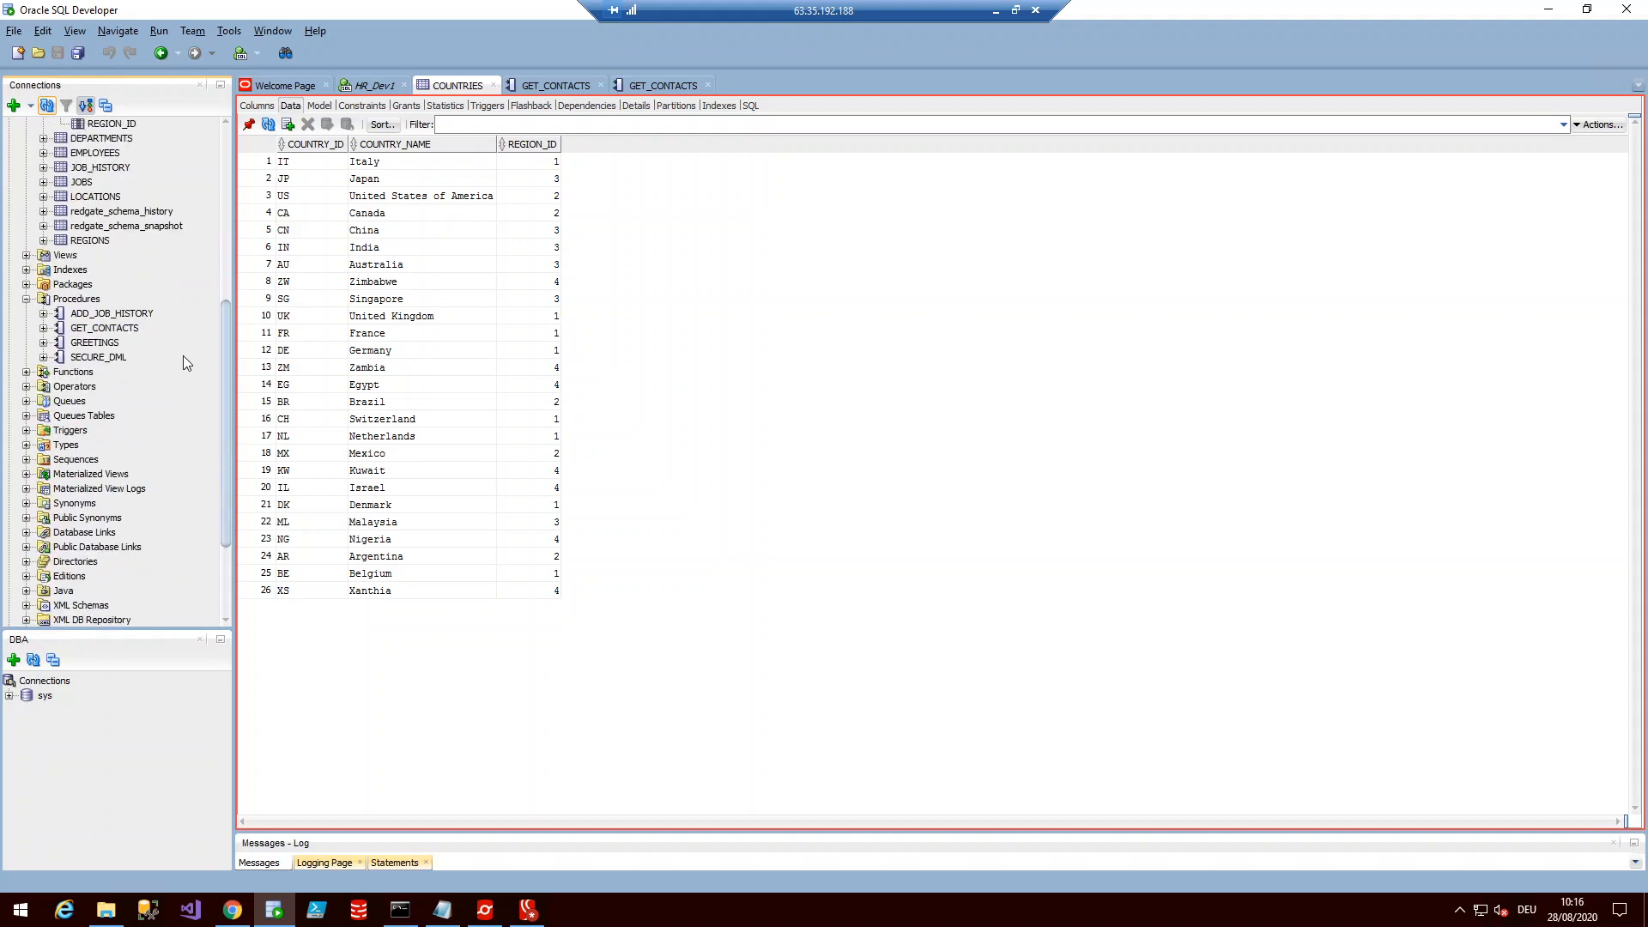
{"action": "scroll", "coordinate": [99, 328], "scroll_direction": "up", "scroll_amount": 7}
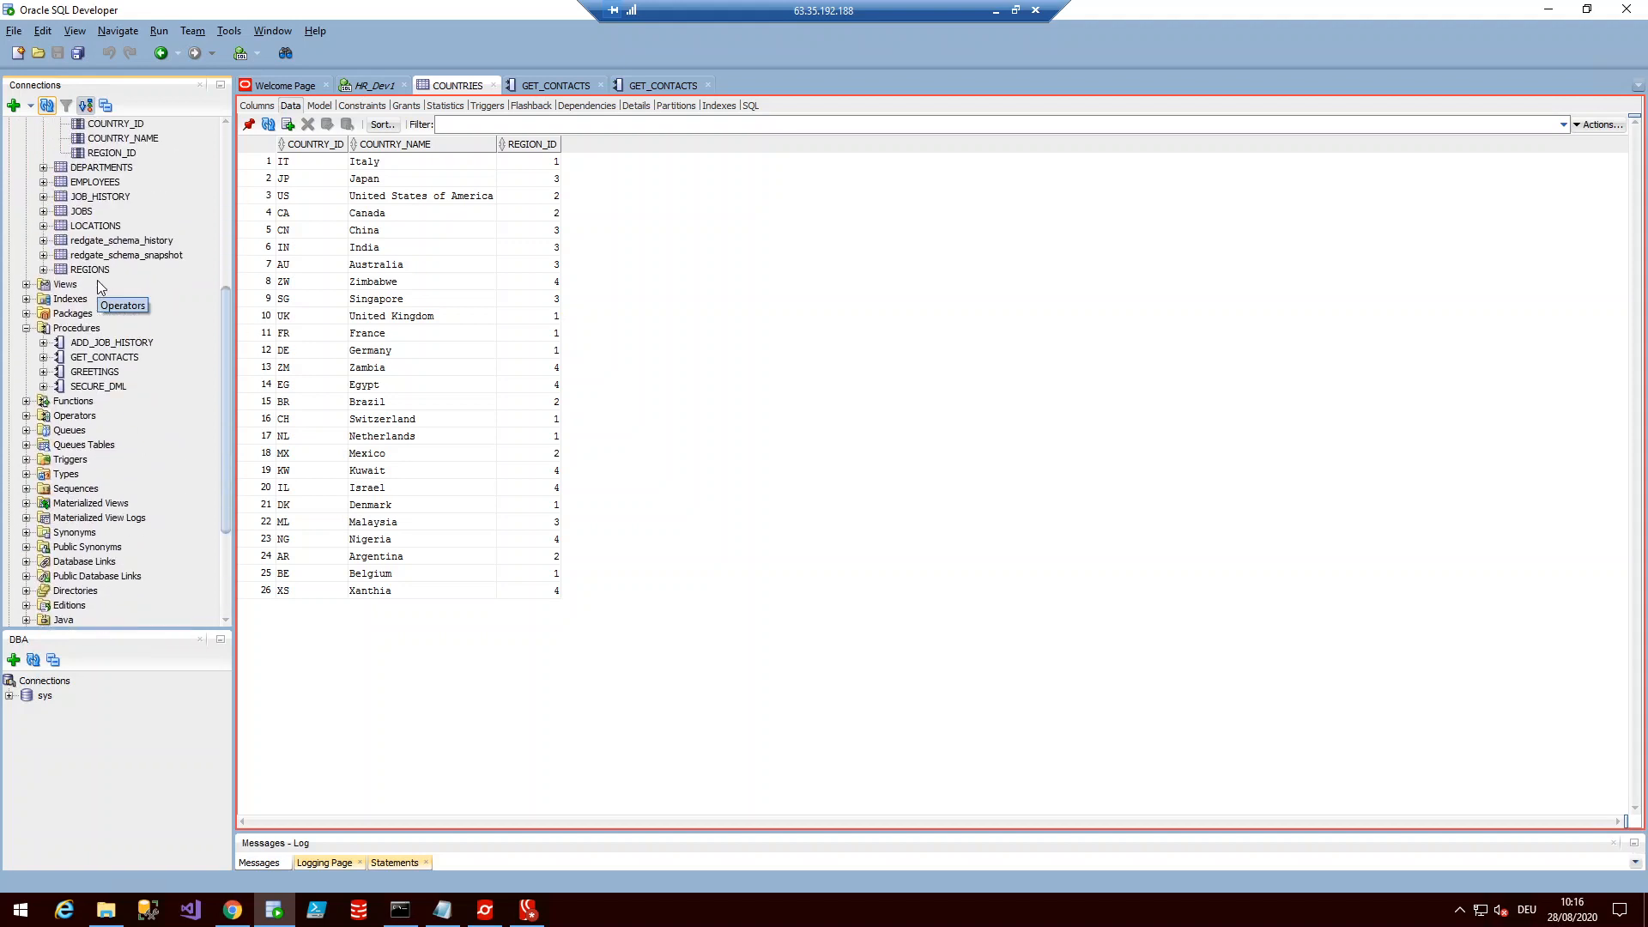
{"action": "scroll", "coordinate": [99, 289], "scroll_direction": "up", "scroll_amount": 4}
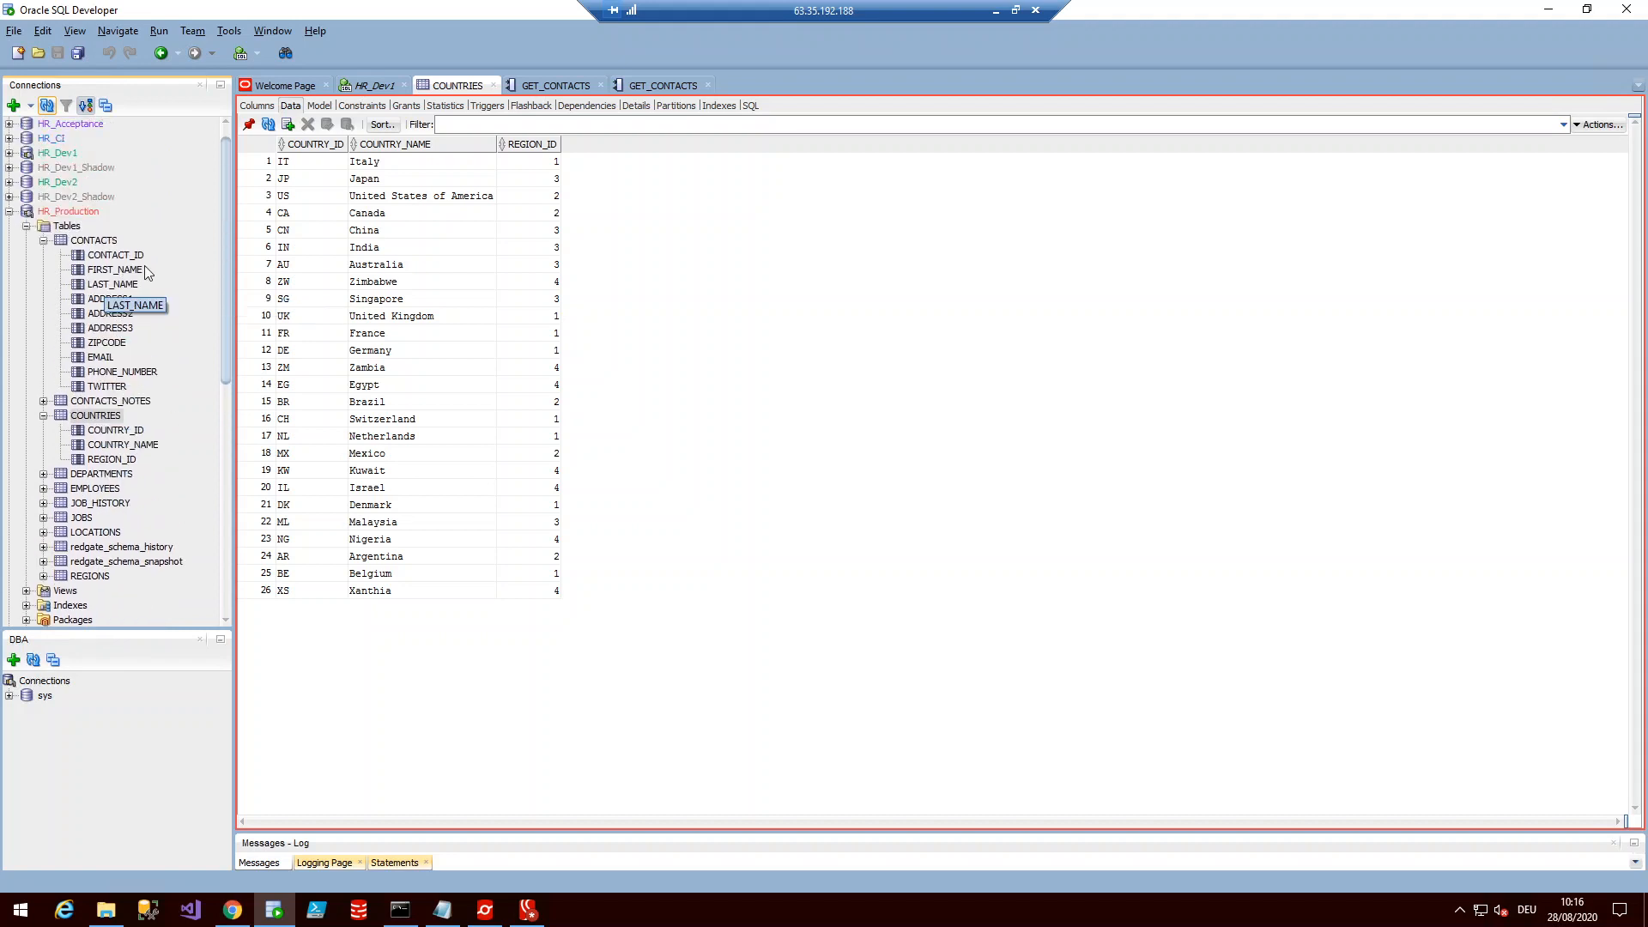
Open the HR_Production CONTACTS table and refresh it to check its columns for TWITTER
{"action": "left_click", "coordinate": [44, 241]}
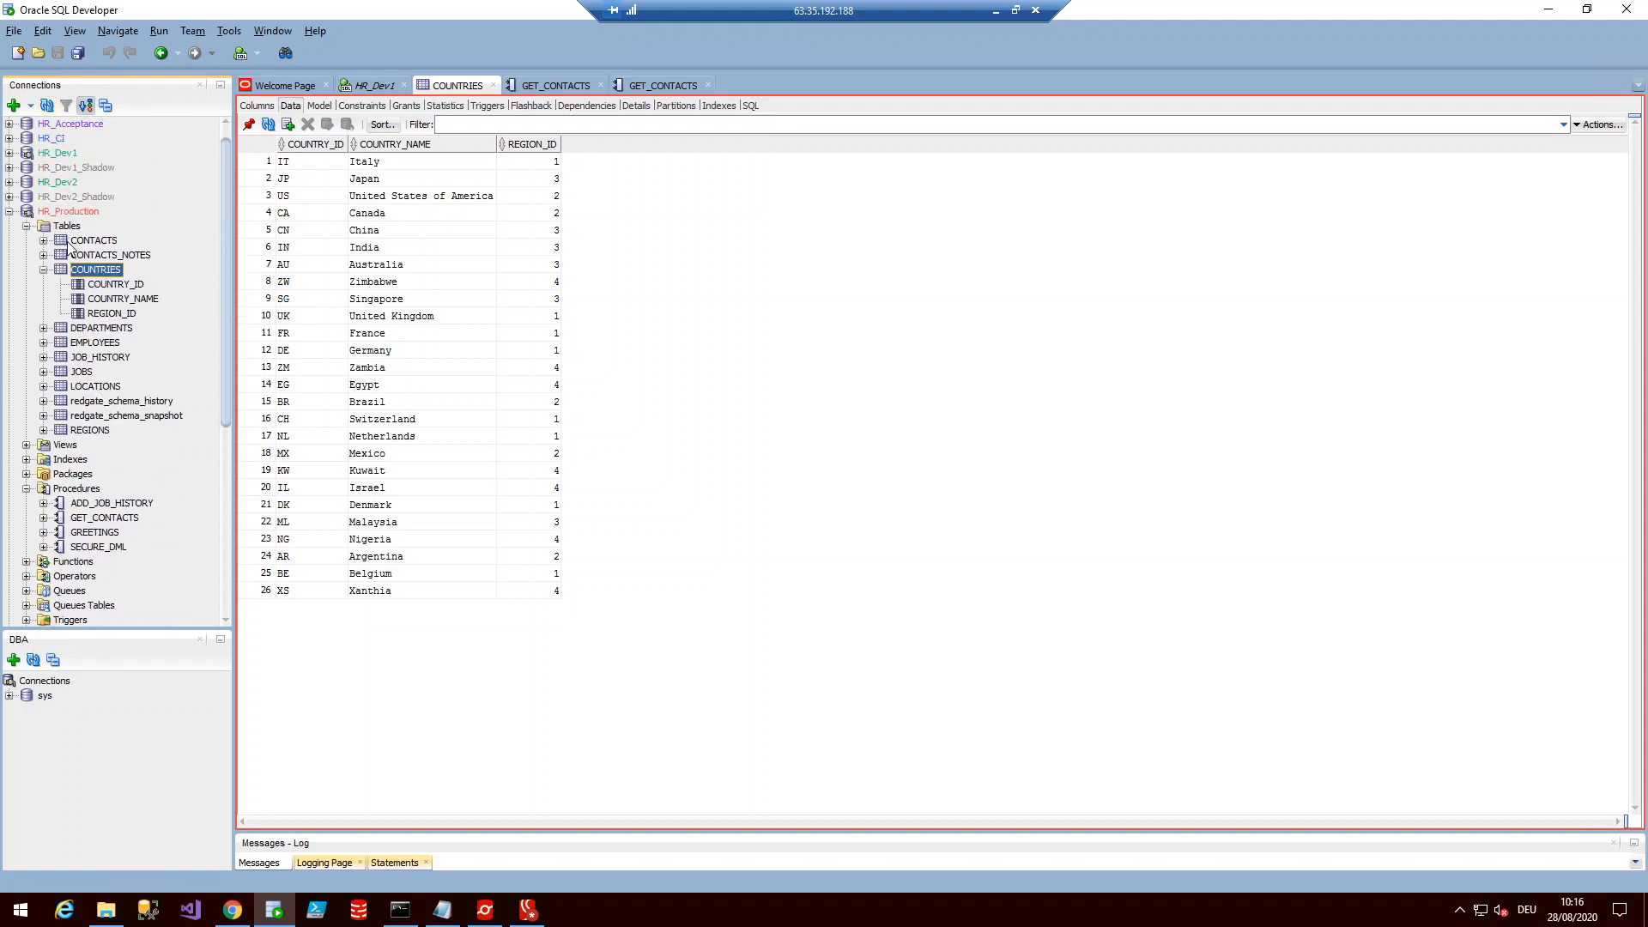
{"action": "left_click", "coordinate": [44, 270]}
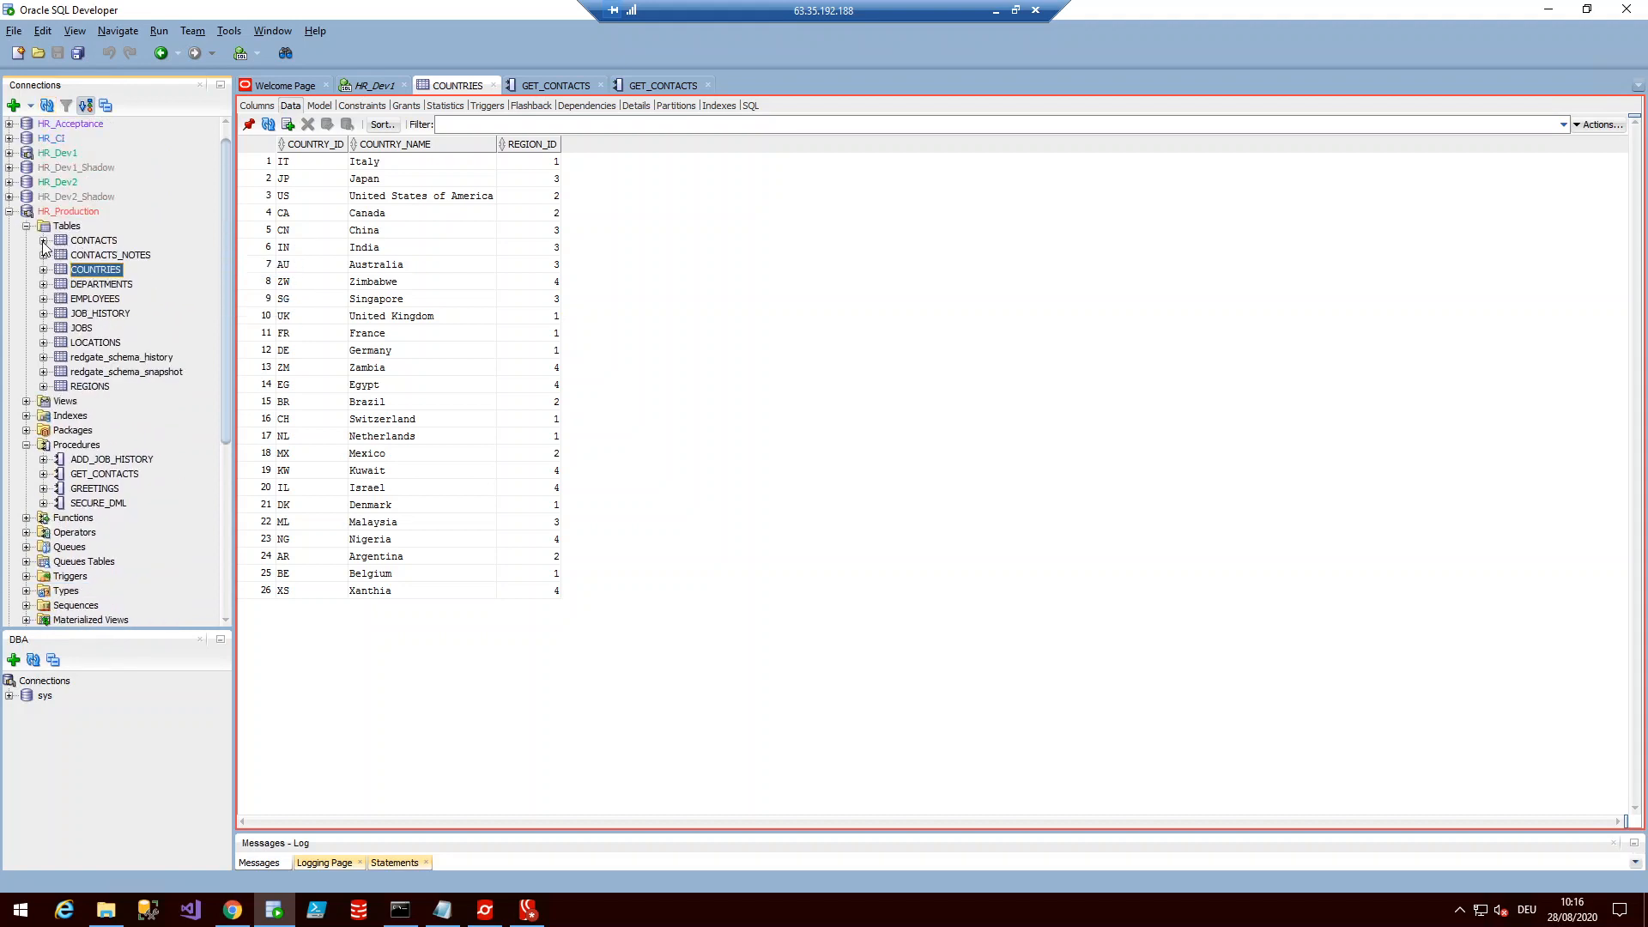
{"action": "left_click", "coordinate": [44, 241]}
{"action": "left_click", "coordinate": [106, 247]}
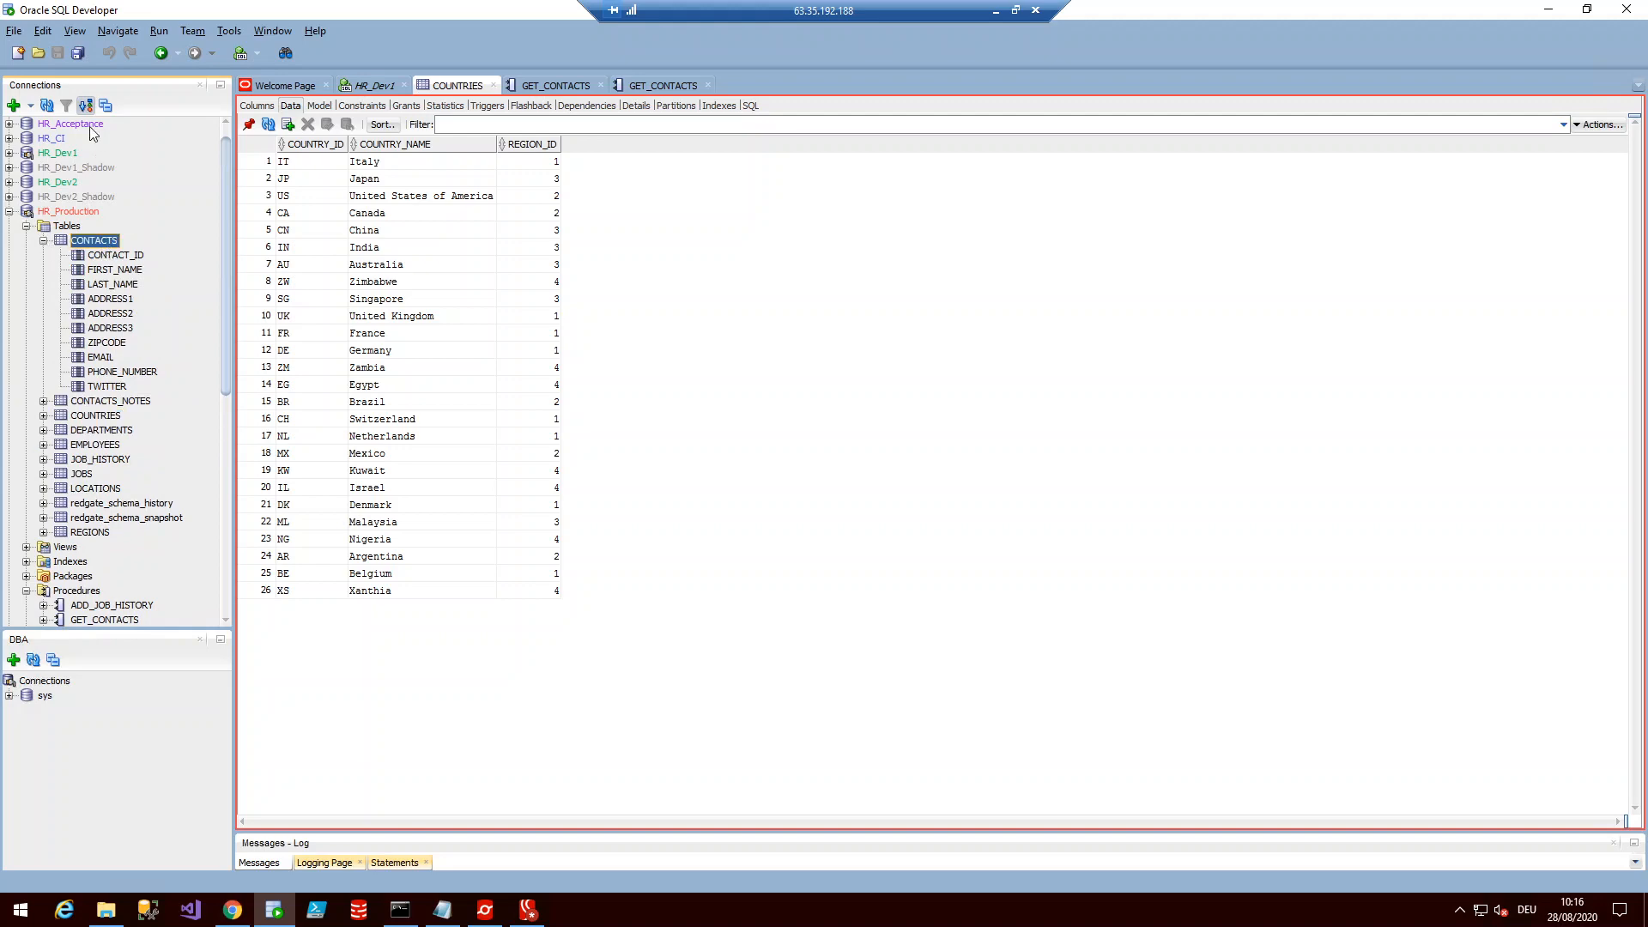
{"action": "left_click", "coordinate": [51, 106]}
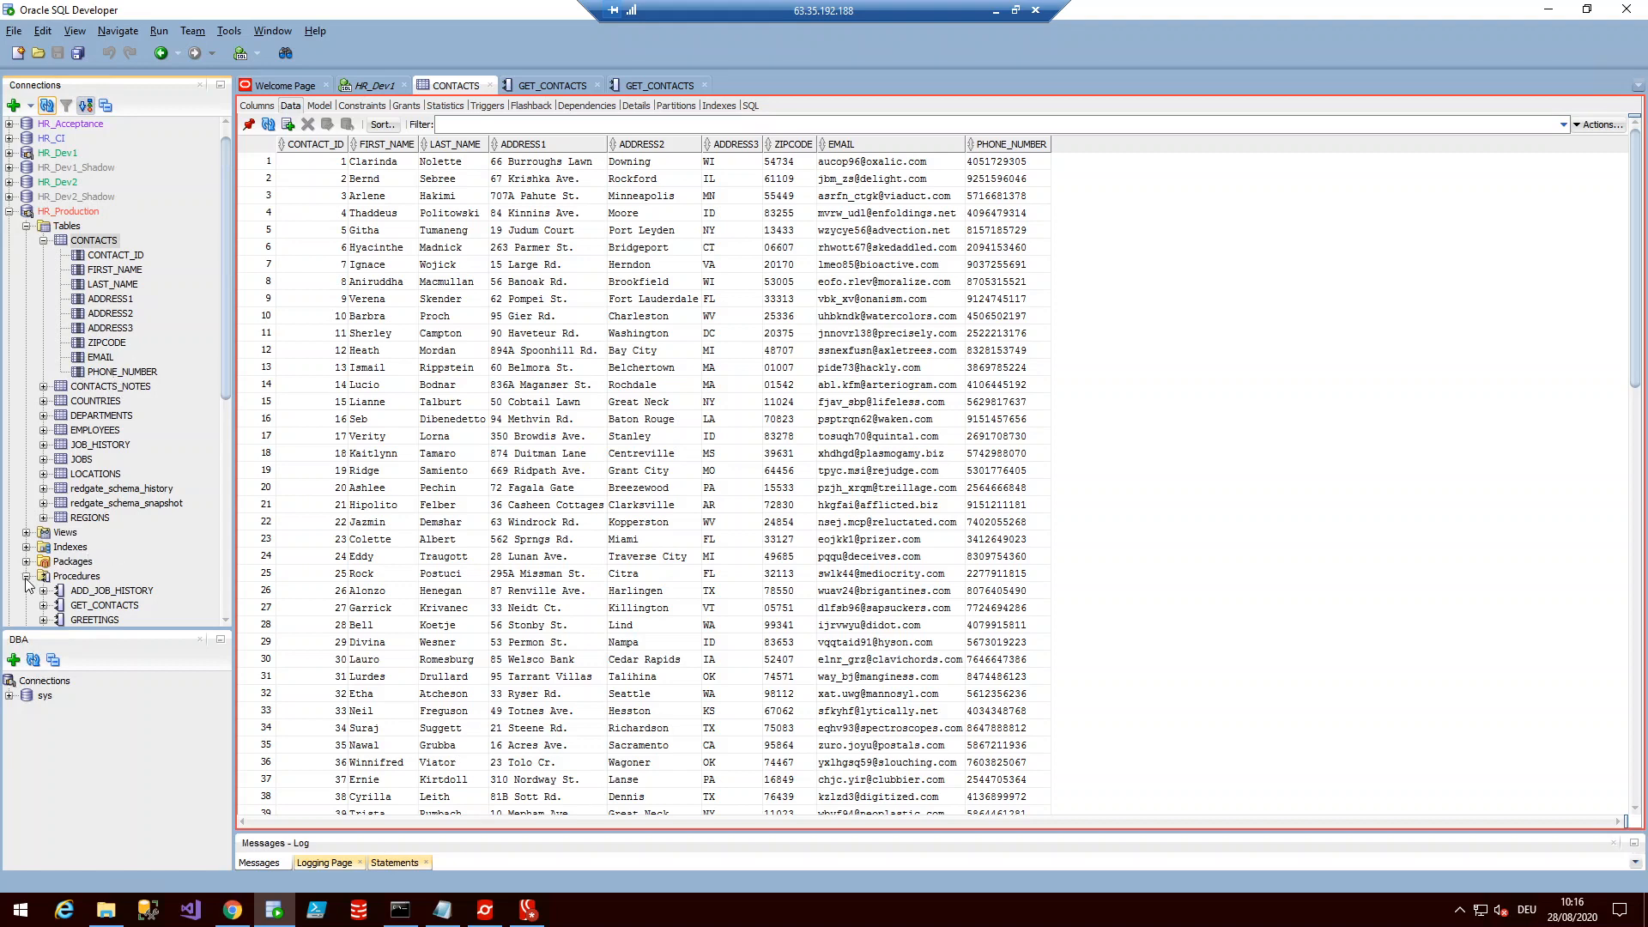
Open the data of the HR_Production COUNTRIES table to check for the Xanthia row
{"action": "left_click", "coordinate": [90, 403]}
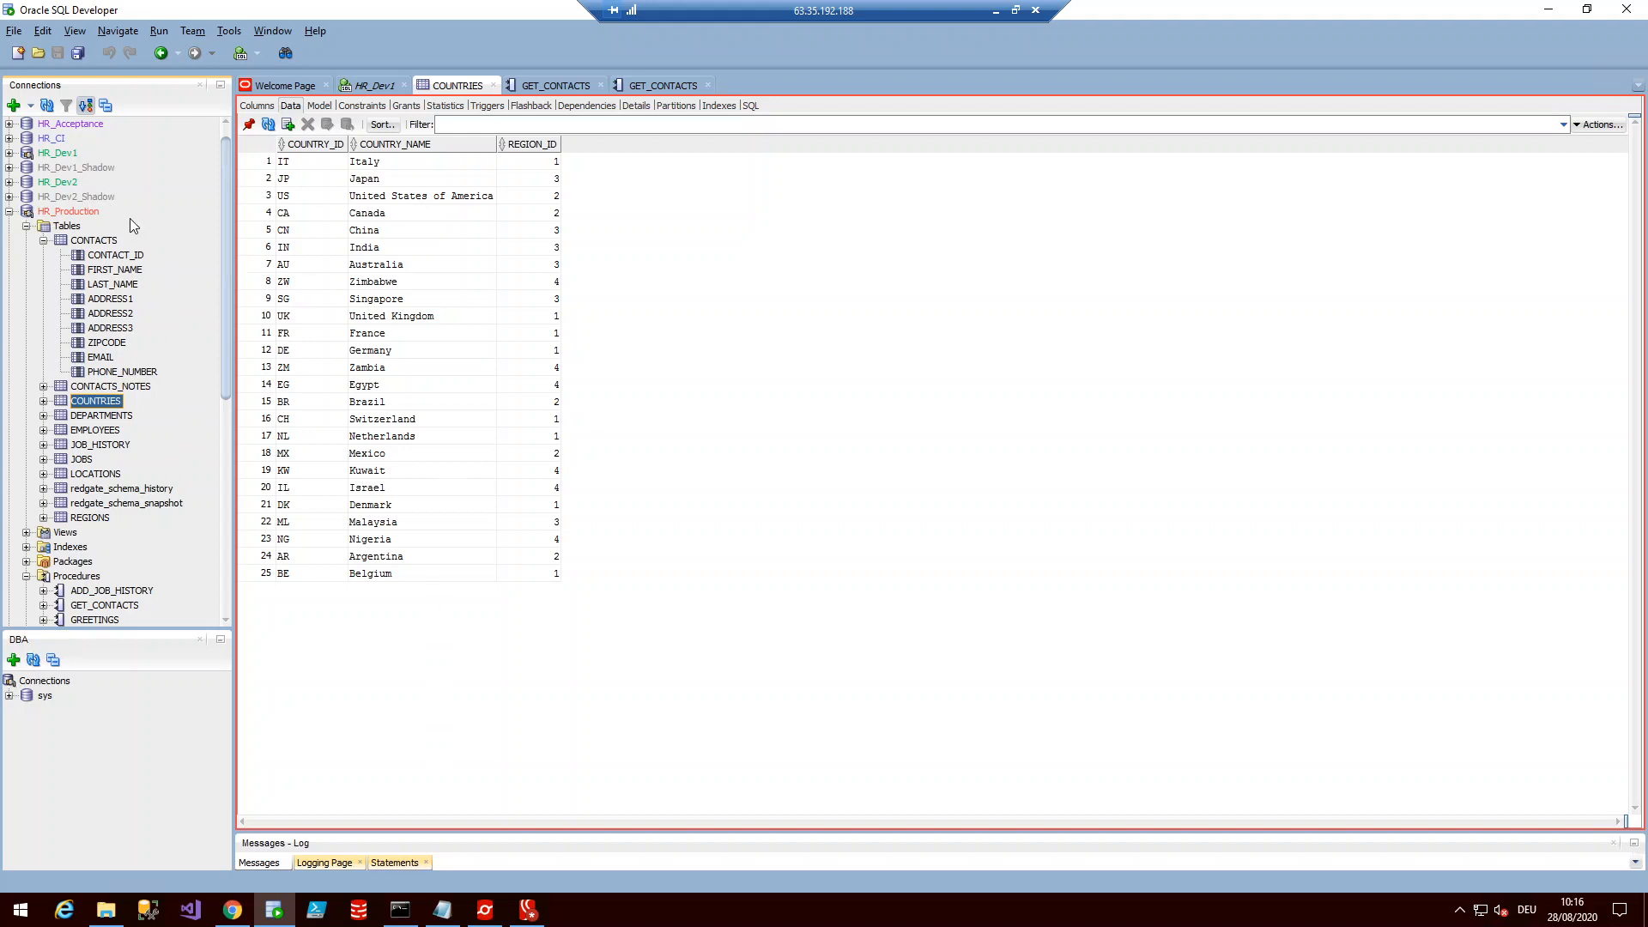
{"action": "scroll", "coordinate": [132, 221], "scroll_direction": "up", "scroll_amount": 1}
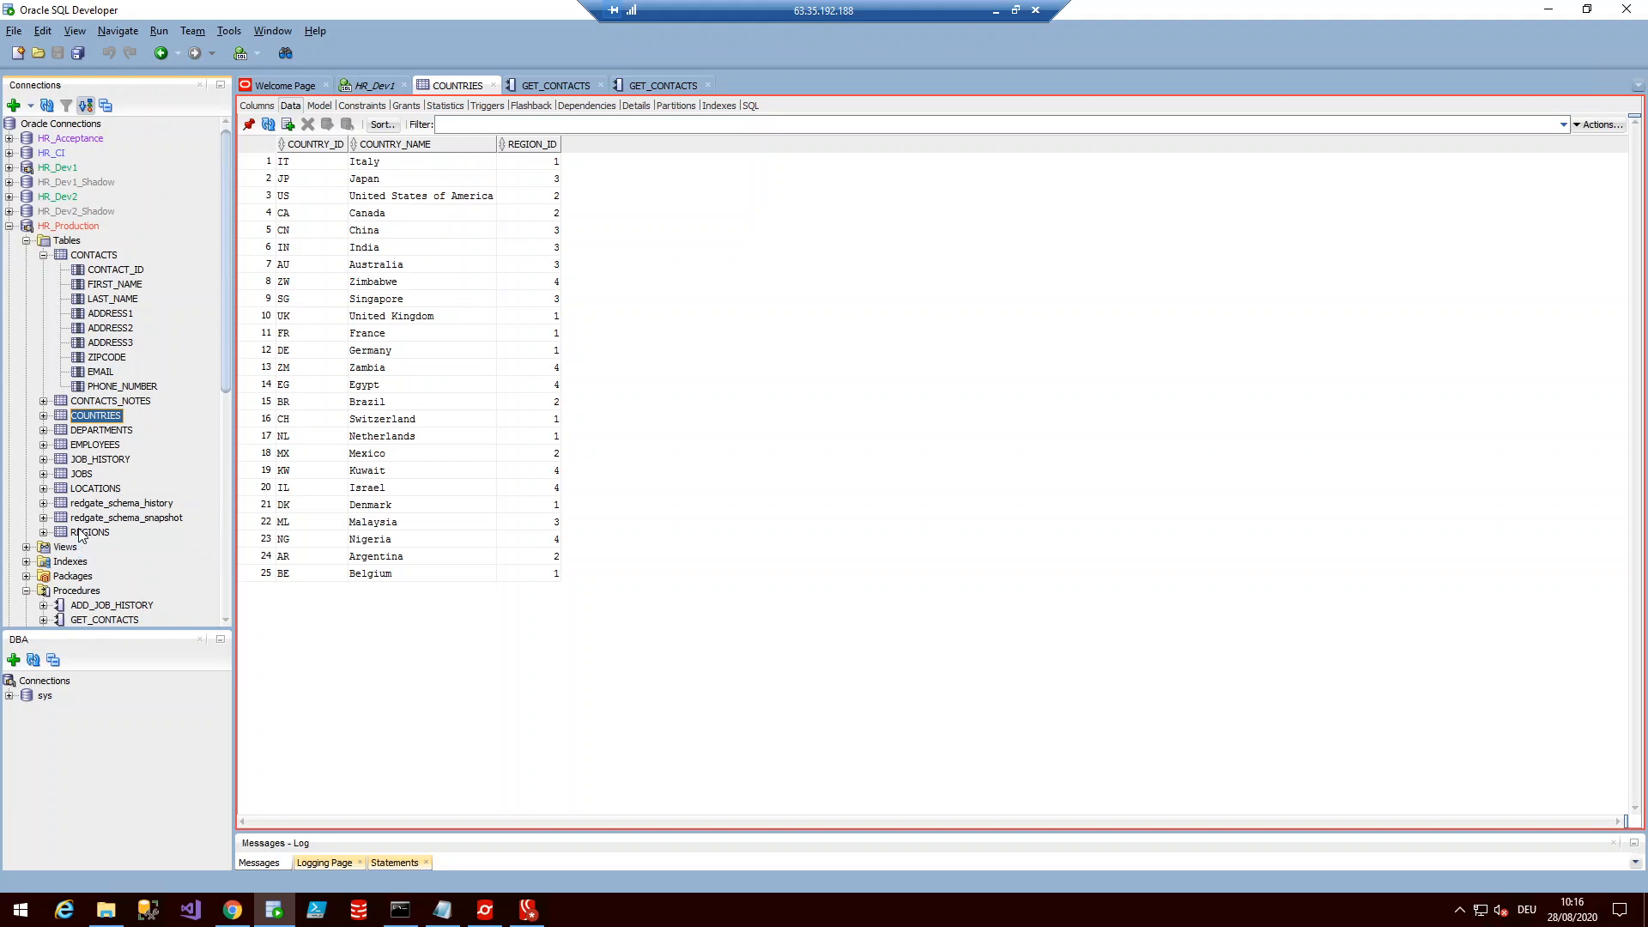
{"action": "left_click", "coordinate": [9, 227]}
{"action": "left_click", "coordinate": [9, 227]}
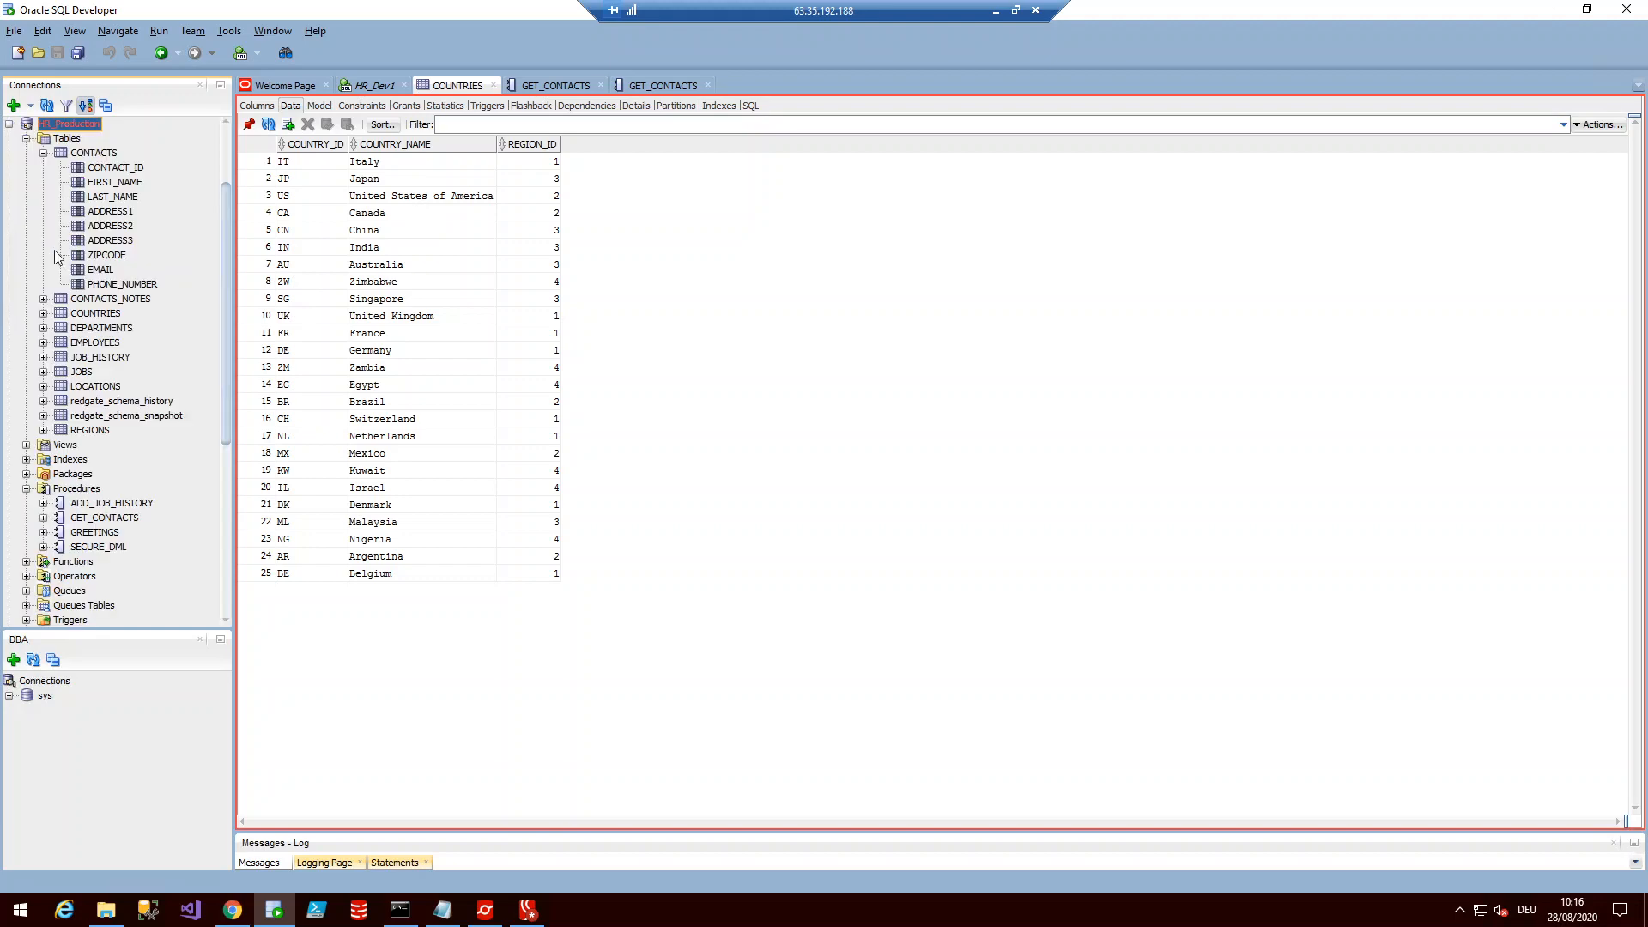
Open the redgate_schema_history table in HR_Production and examine the 1.7 and 1.8 migration and rollback script entries
{"action": "scroll", "coordinate": [88, 408], "scroll_direction": "down", "scroll_amount": 7}
{"action": "scroll", "coordinate": [86, 410], "scroll_direction": "up", "scroll_amount": 7}
{"action": "left_click", "coordinate": [136, 404]}
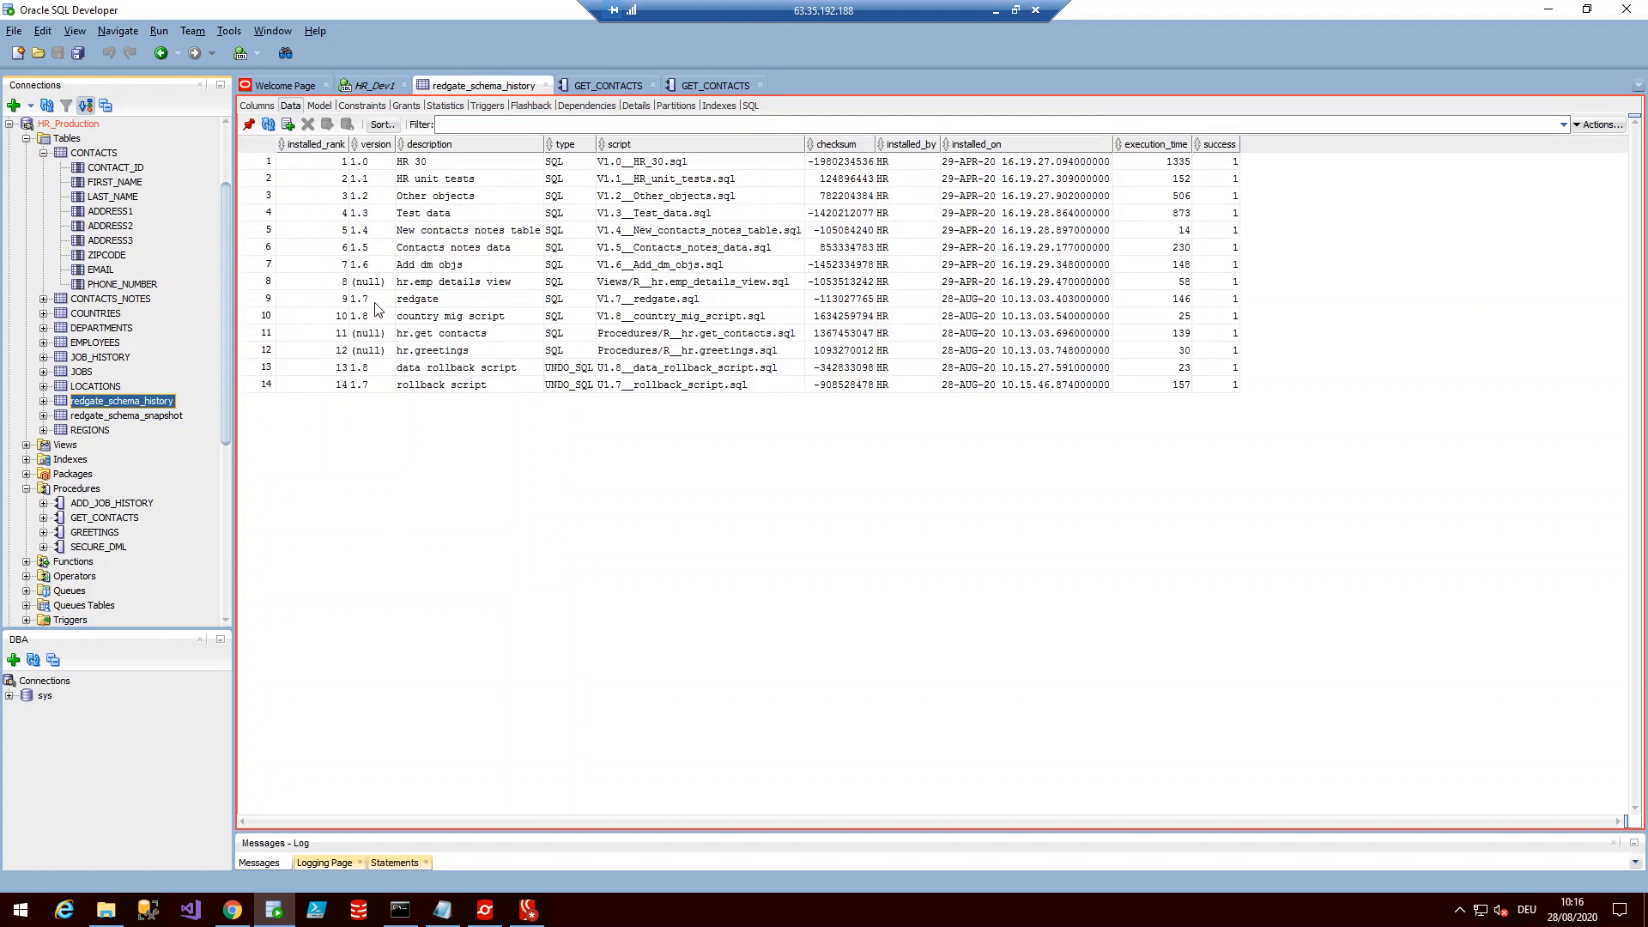
{"action": "left_click", "coordinate": [405, 302]}
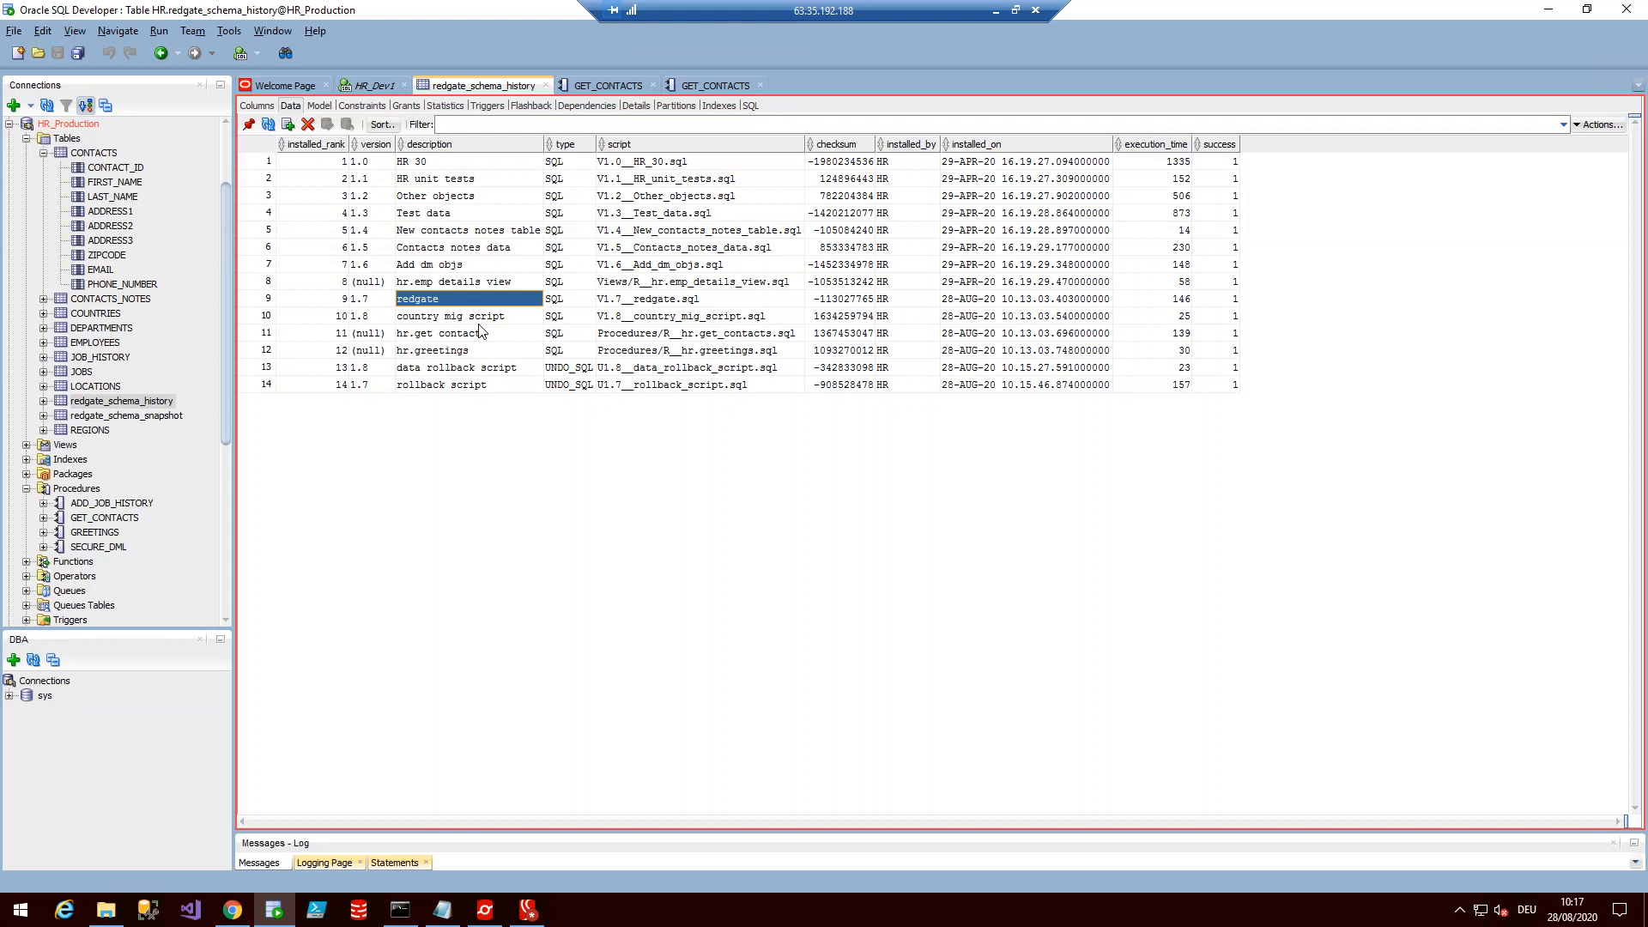
{"action": "left_click", "coordinate": [432, 370]}
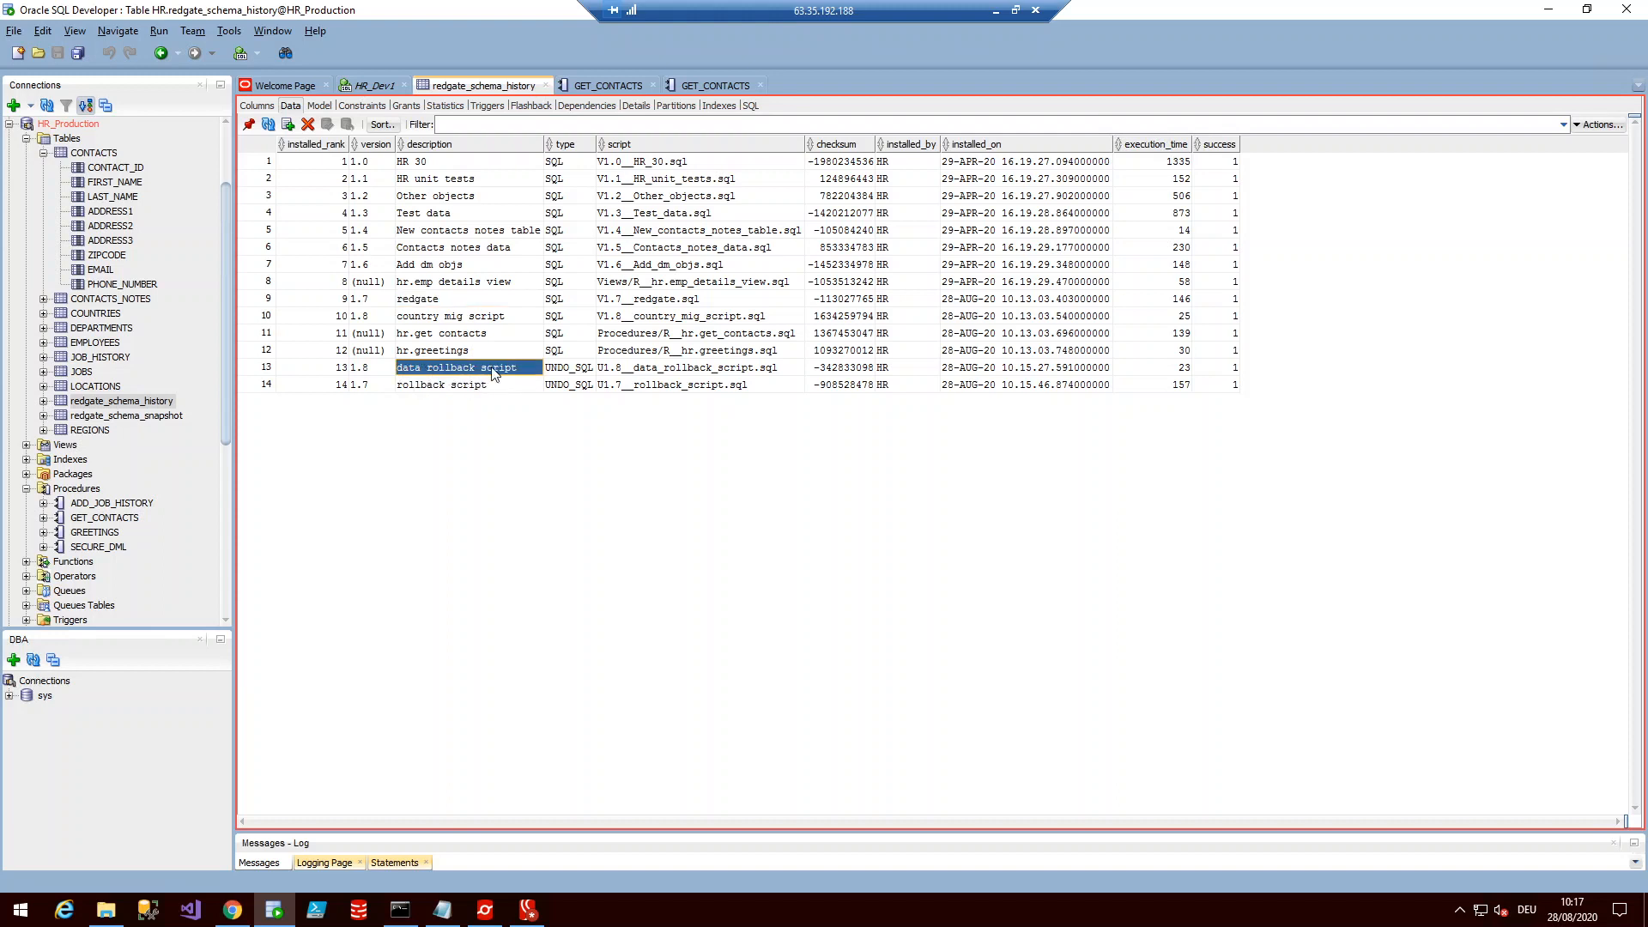
{"action": "left_click", "coordinate": [448, 385]}
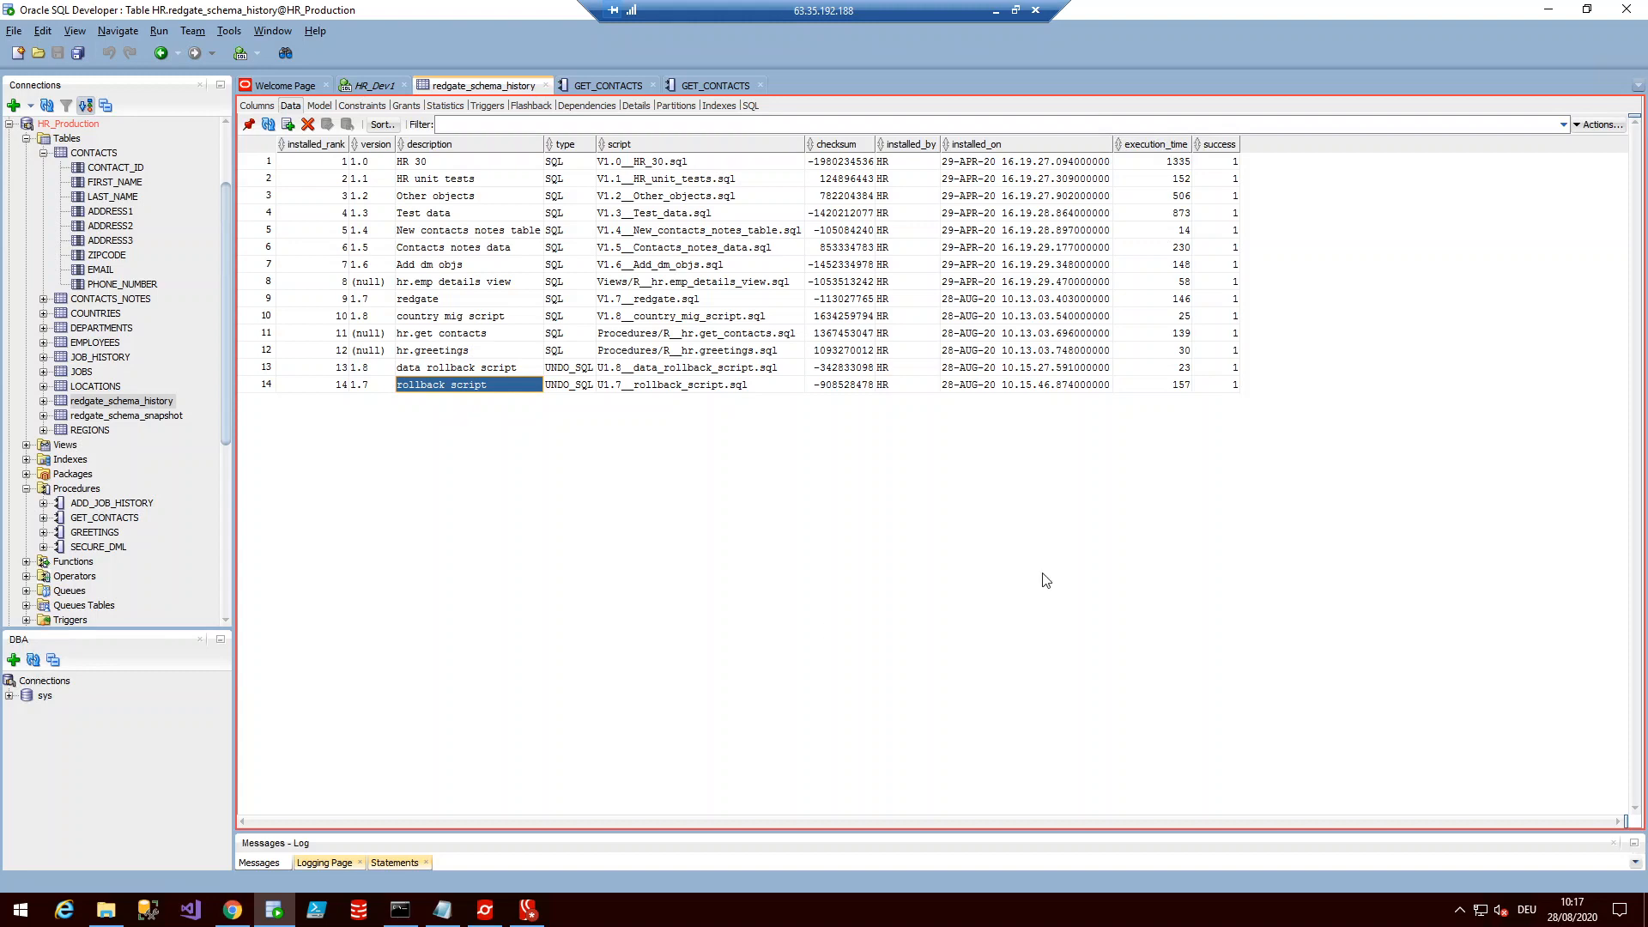
{"action": "left_click", "coordinate": [998, 12]}
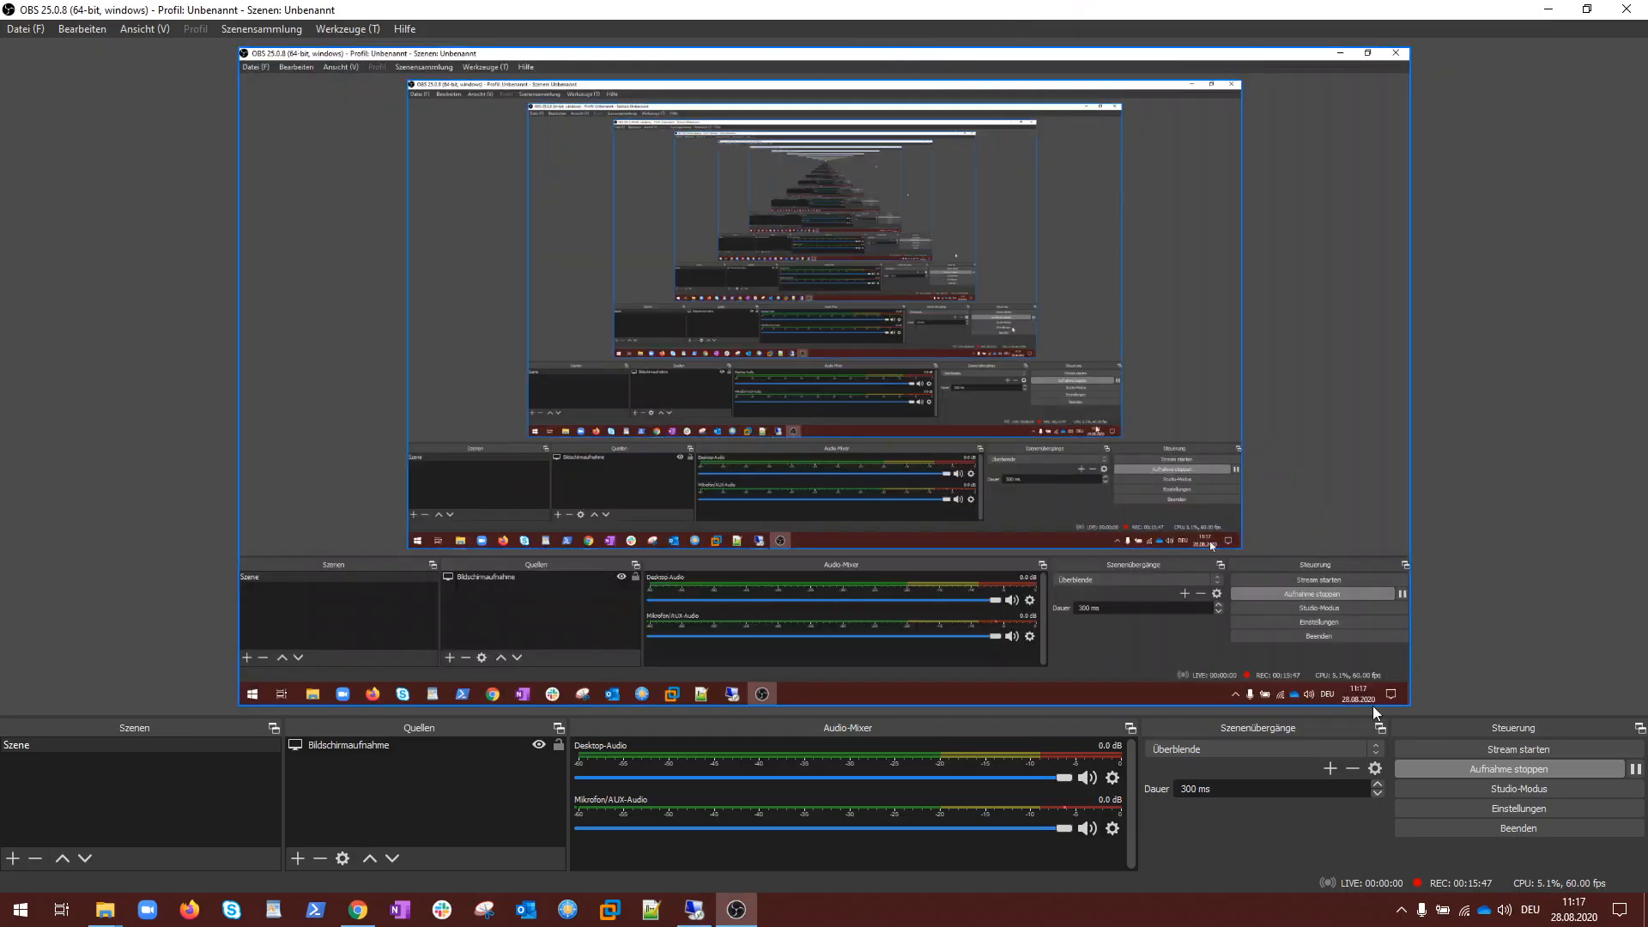